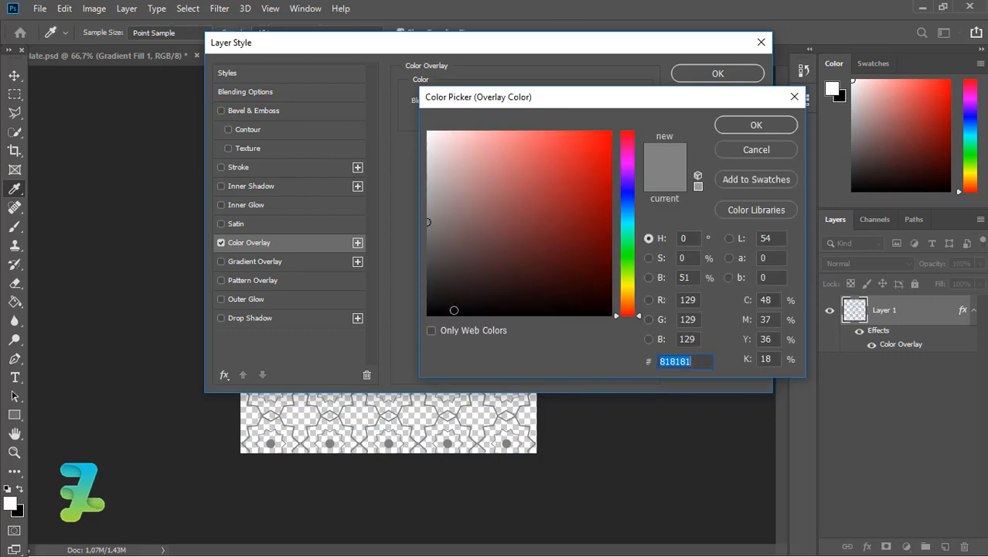
Step: Set the pattern layer's colour overlay to black (000000) and apply the layer style
type("000000")
left_click(734, 129)
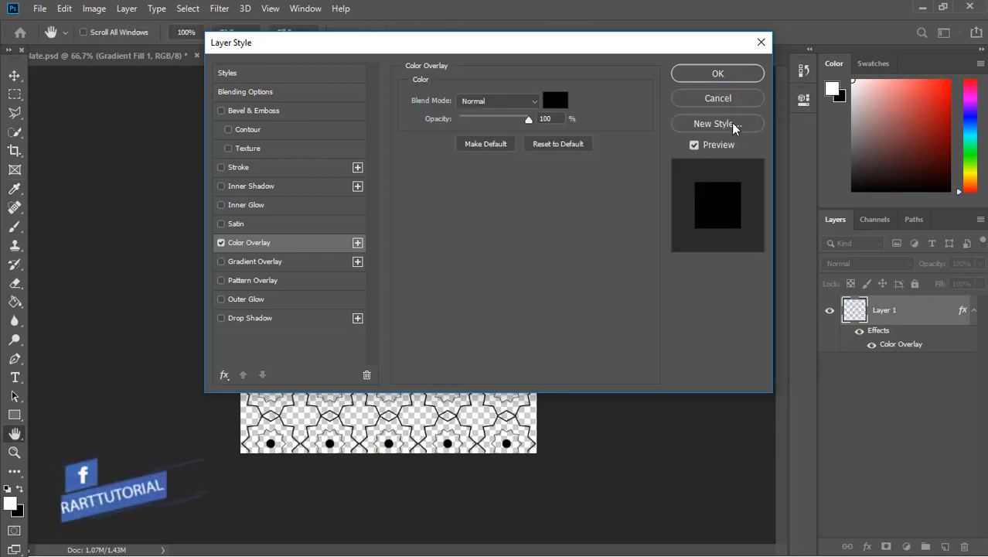
left_click(712, 75)
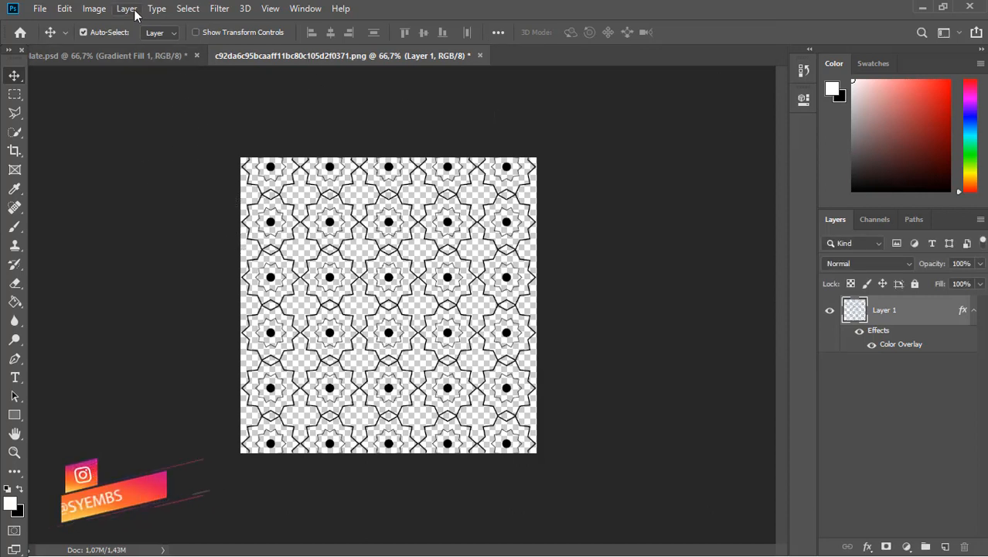
Step: Define the geometric artwork as a pattern named "Pattern Ramahan"
left_click(65, 12)
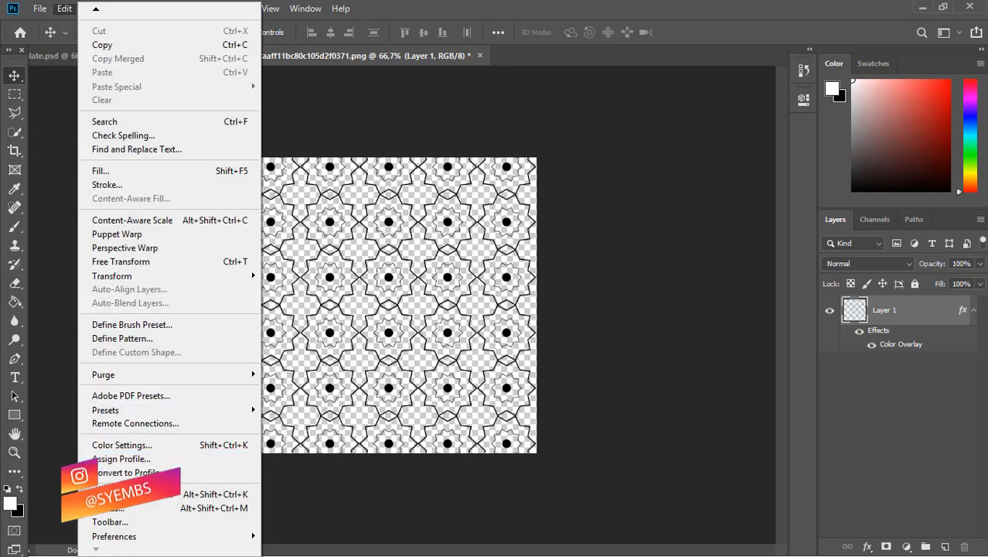
left_click(116, 338)
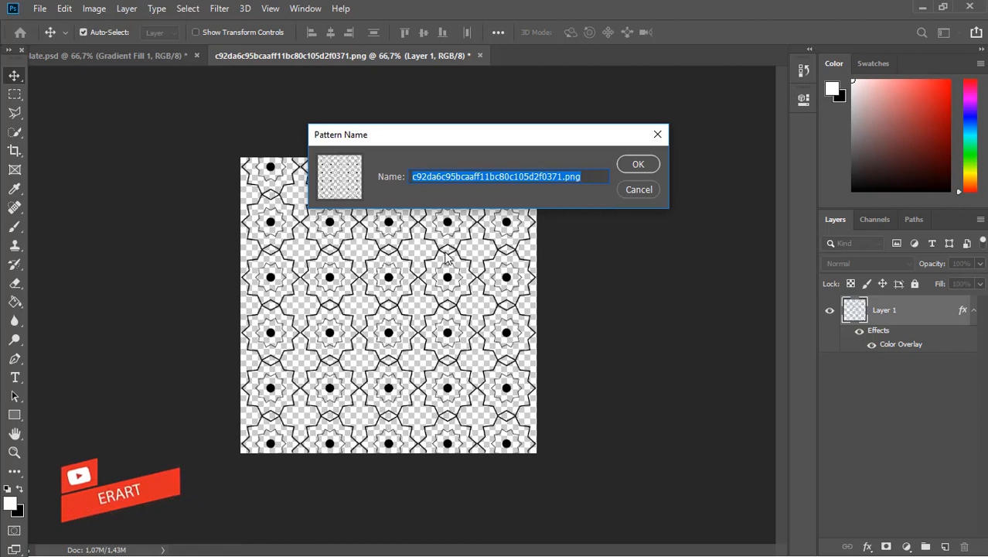
type("P")
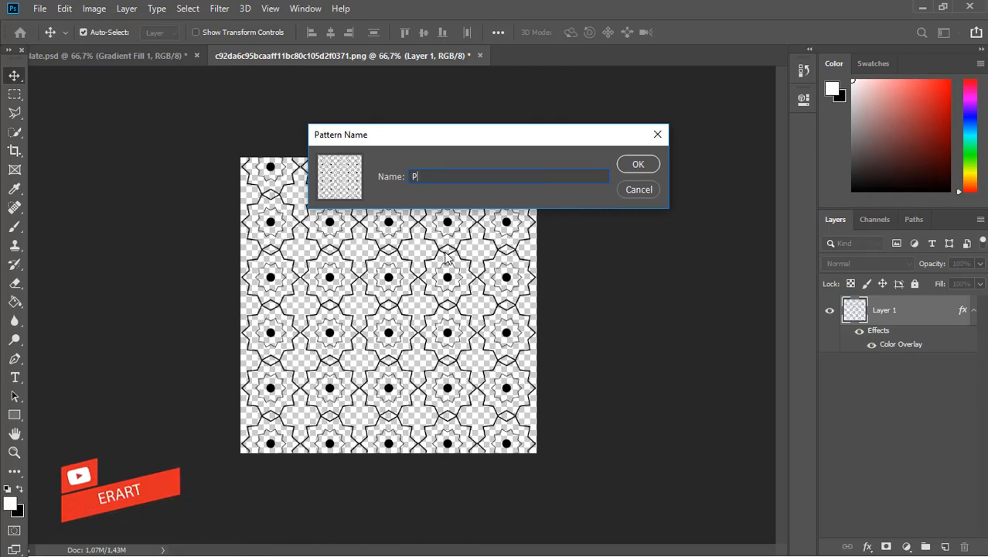
type("attern Ramah")
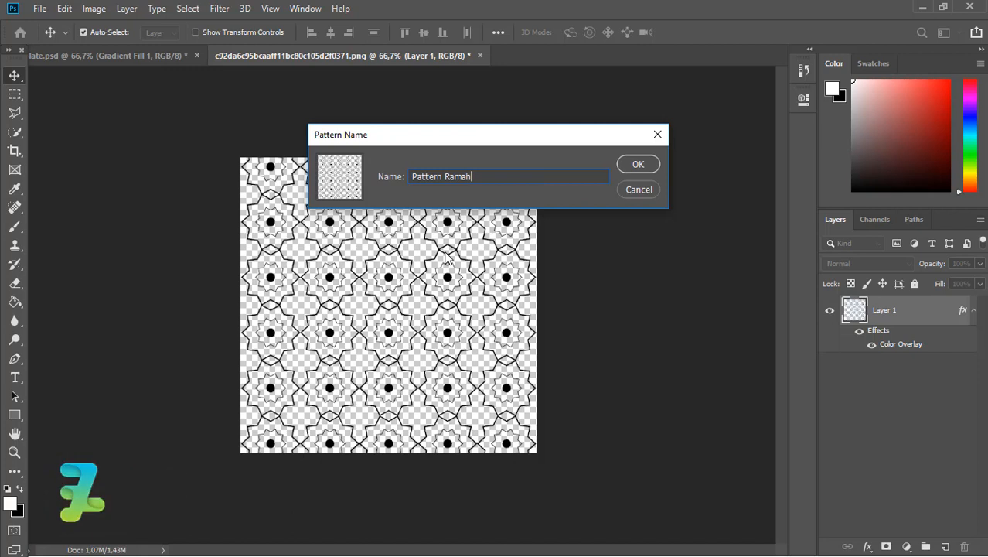
type("an")
key("Return")
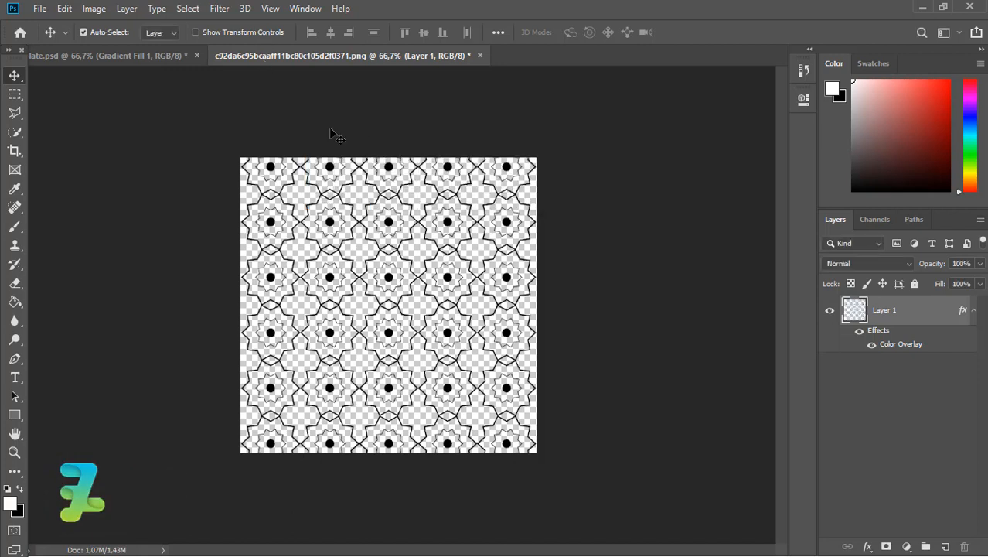
Step: In the poster document, add a pattern fill layer above the gradient using the geometric pattern at 100% scale
key("ctrl+Tab")
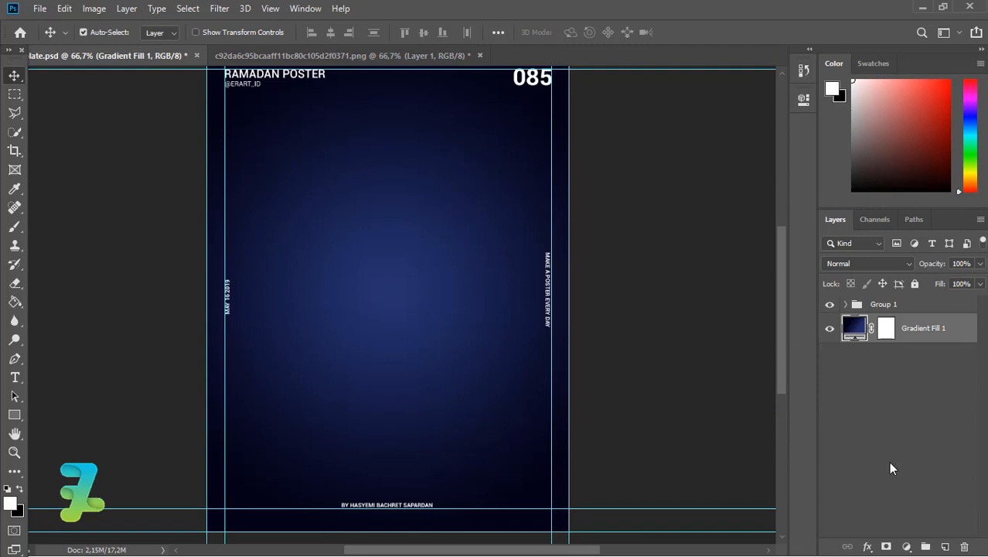
left_click(947, 545)
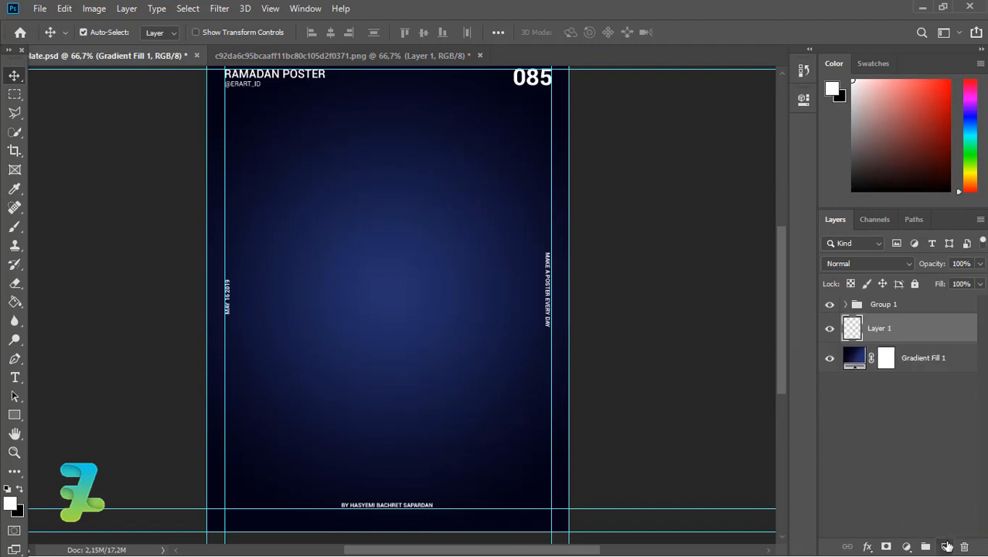
left_click(908, 547)
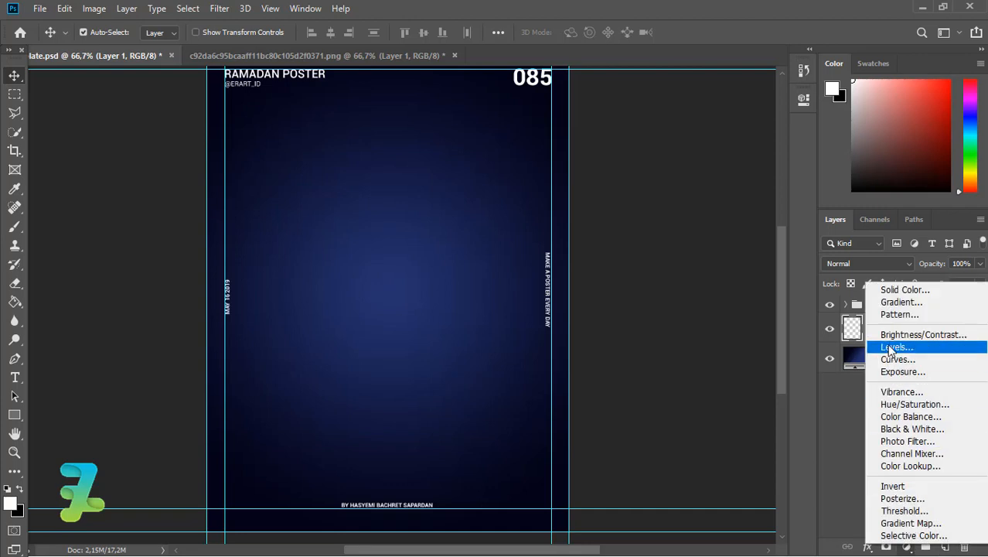
left_click(891, 315)
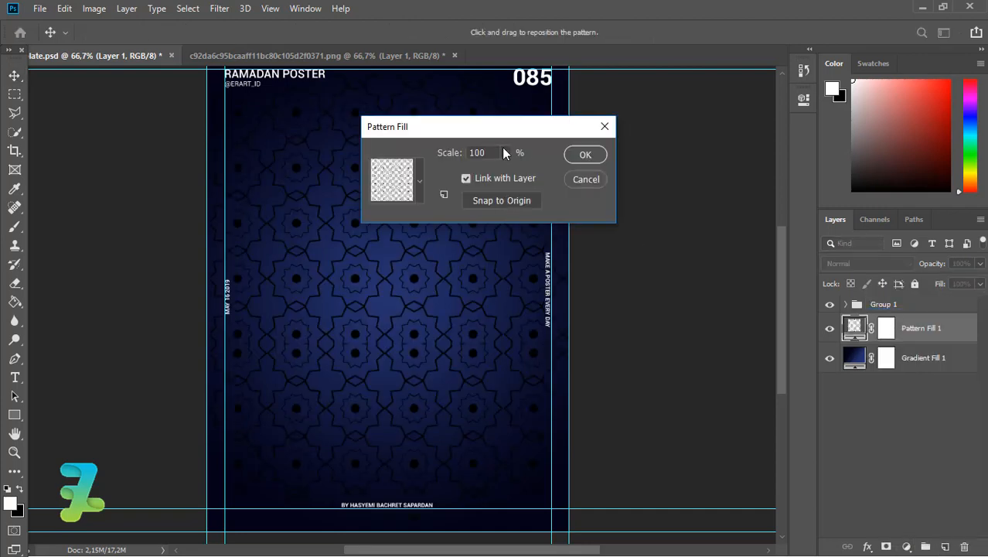
left_click(578, 156)
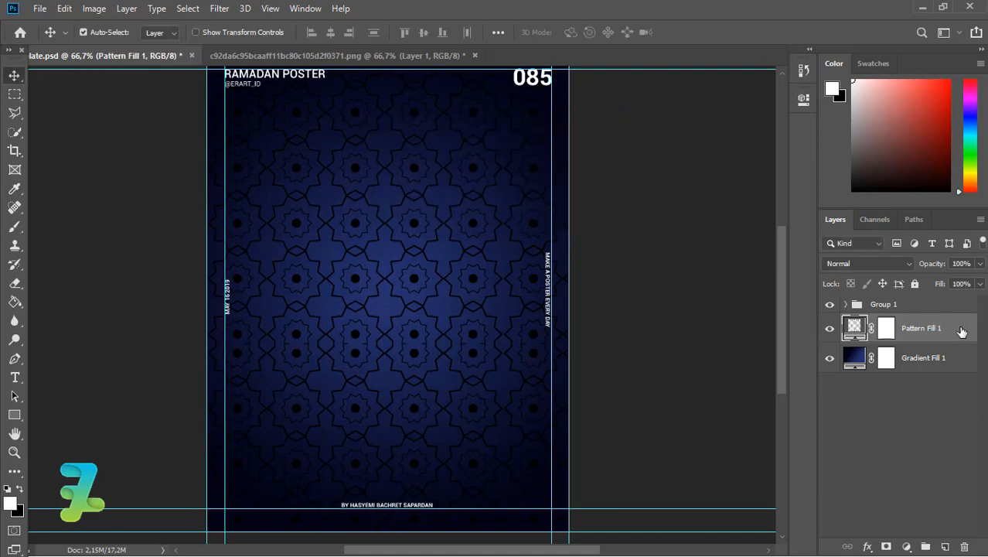
double_click(961, 330)
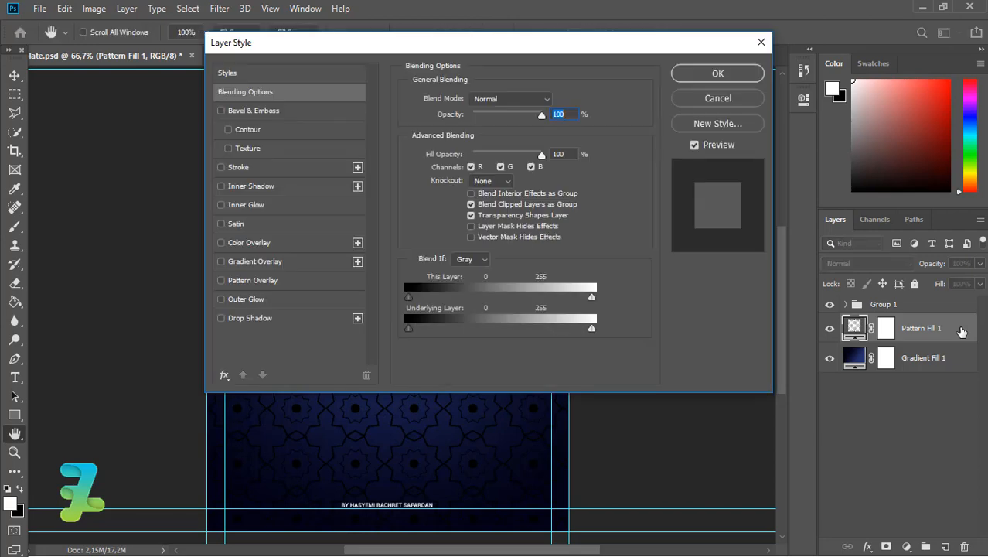
left_click(220, 246)
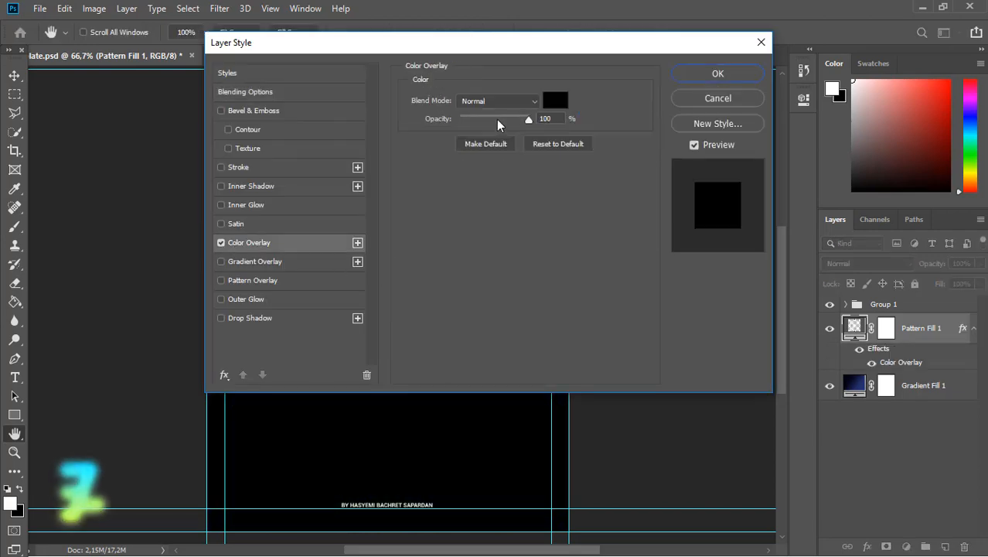
left_click_drag(595, 44, 614, 68)
left_click(267, 248)
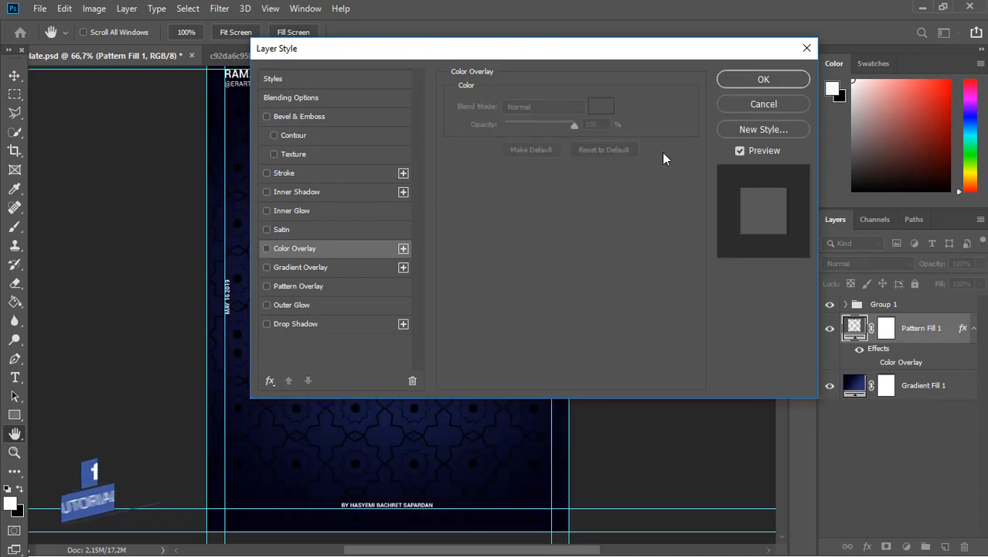
key("Escape")
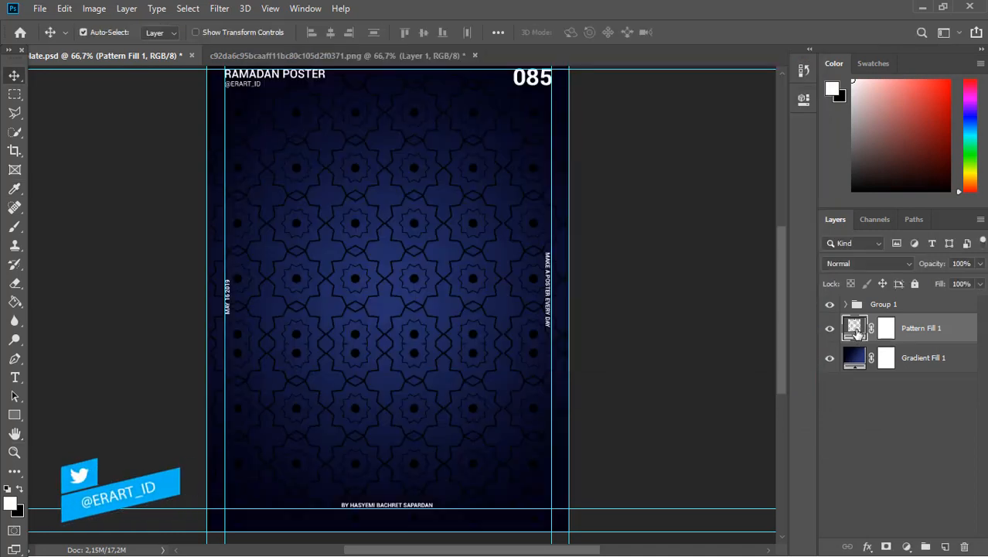
Step: Try a larger scale for the poster's pattern fill and return it to 100%
double_click(855, 328)
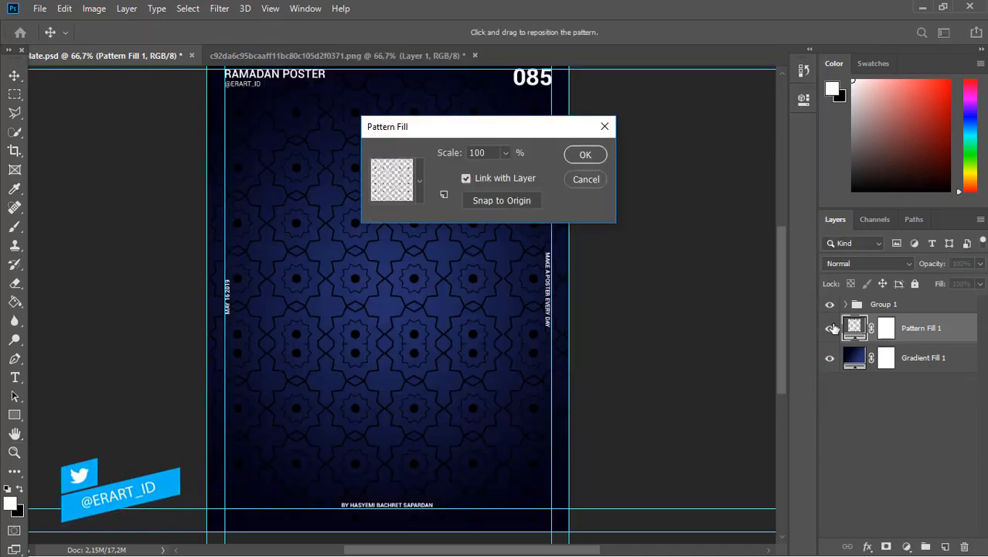
left_click(420, 185)
left_click(419, 185)
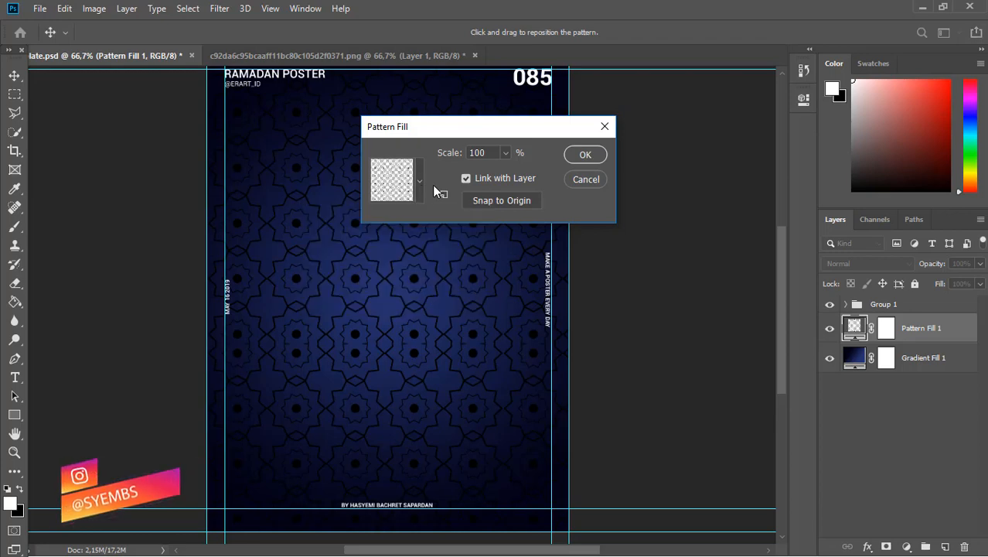
left_click(505, 153)
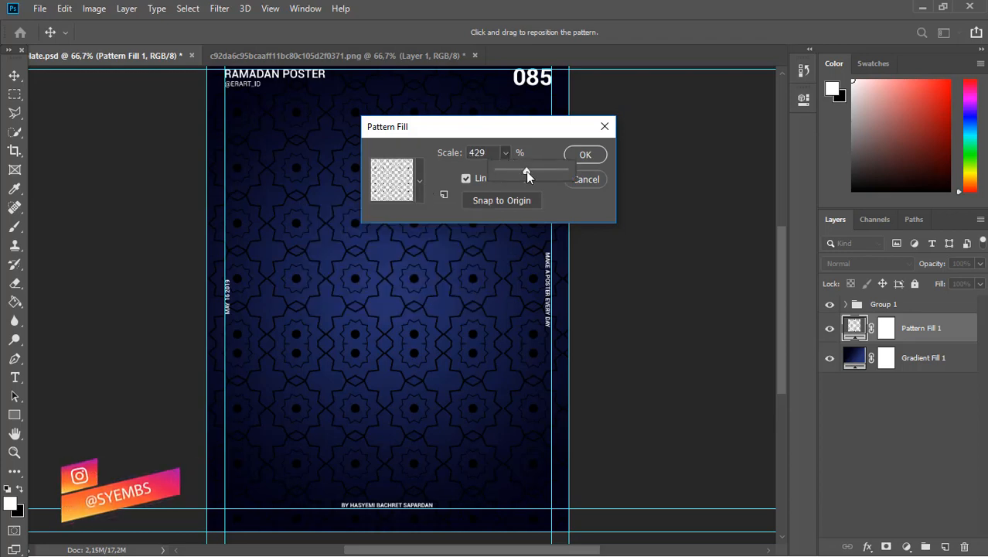
left_click_drag(526, 171, 504, 169)
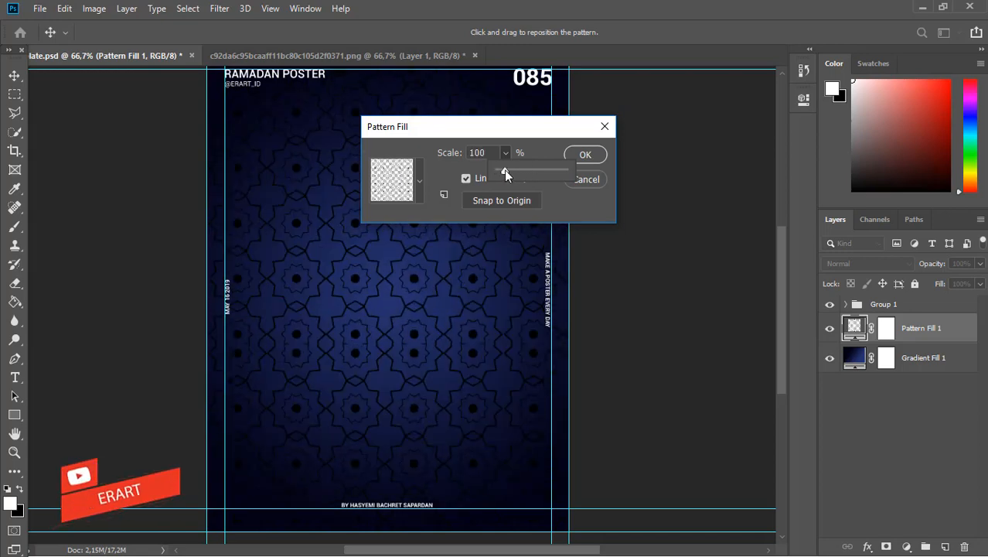
left_click(593, 158)
left_click(592, 157)
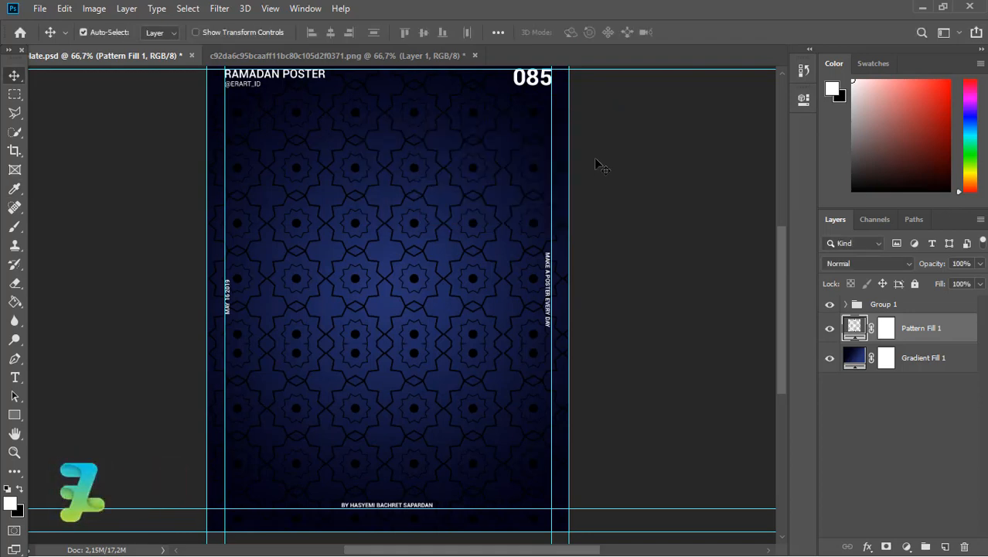
Step: Add a dark navy (0b0728) solid colour fill layer above the pattern fill and clip it to the pattern
key("ctrl+minus")
key("ctrl+plus")
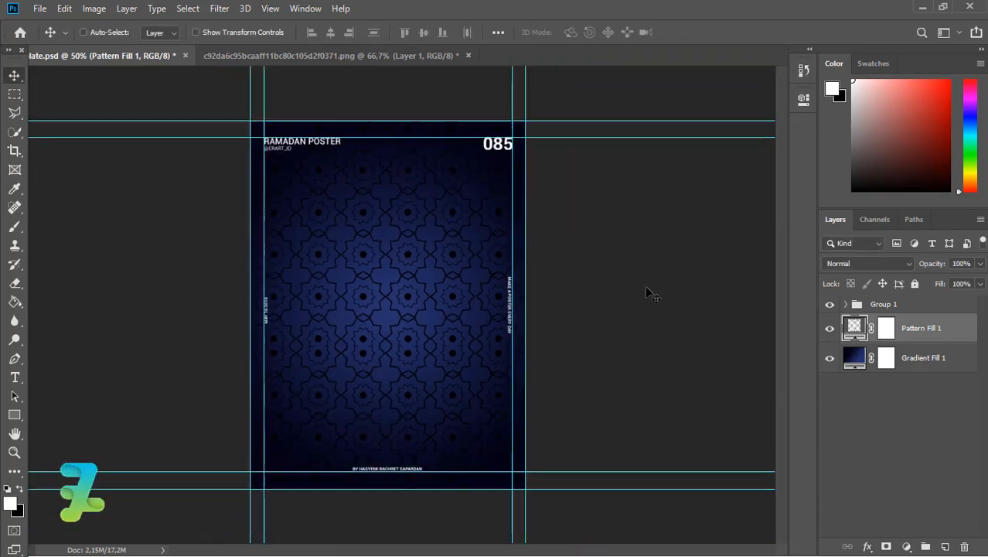
key("ctrl+minus")
key("ctrl+minus")
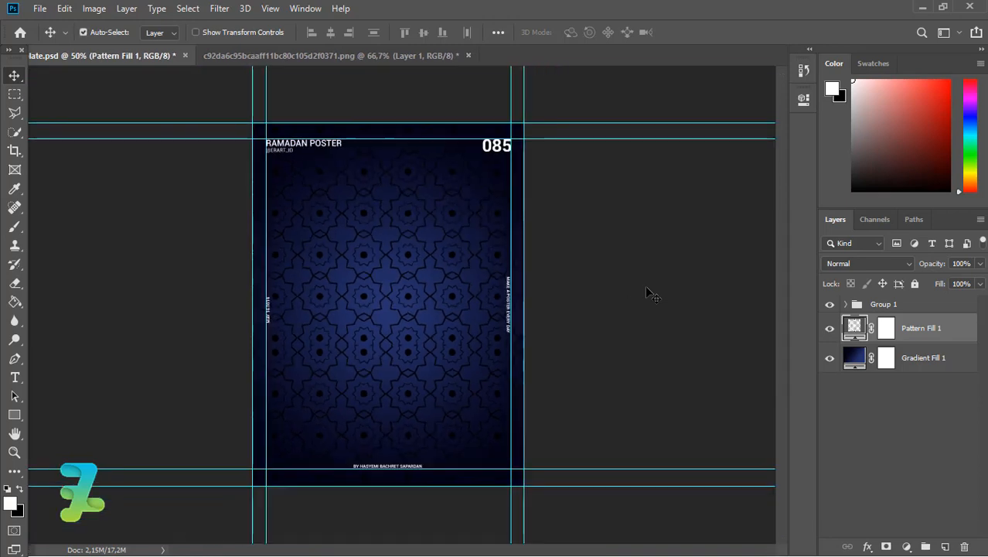
left_click(907, 547)
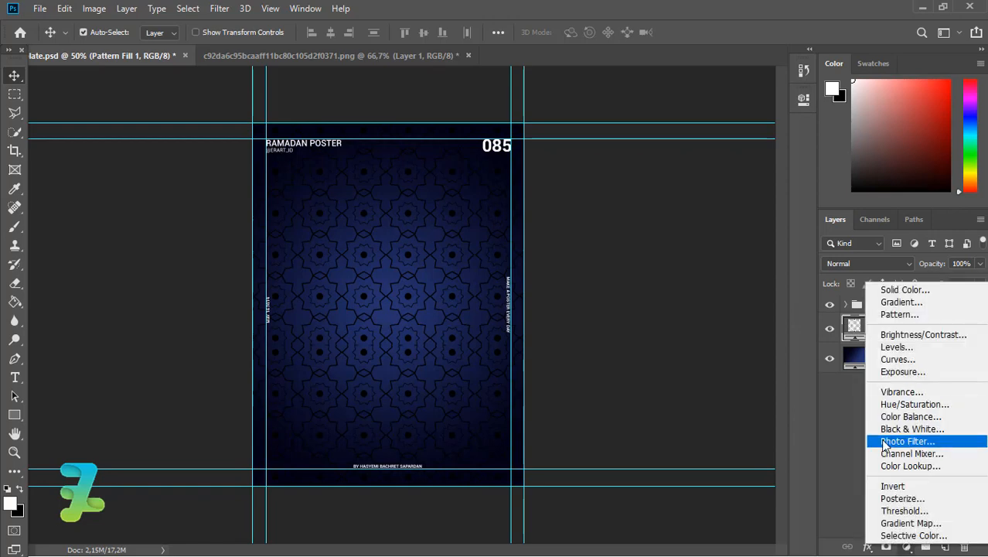
left_click(901, 289)
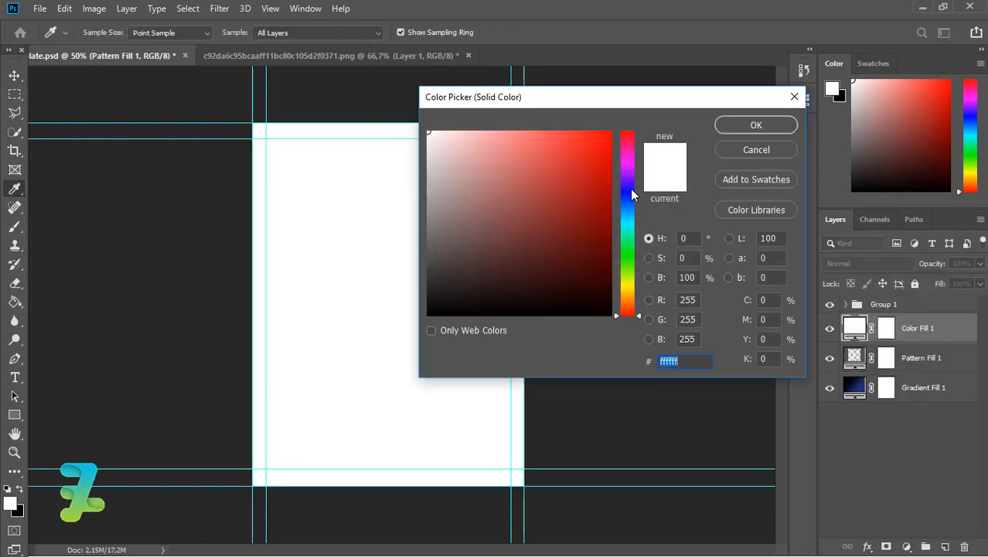
left_click(630, 189)
left_click(567, 242)
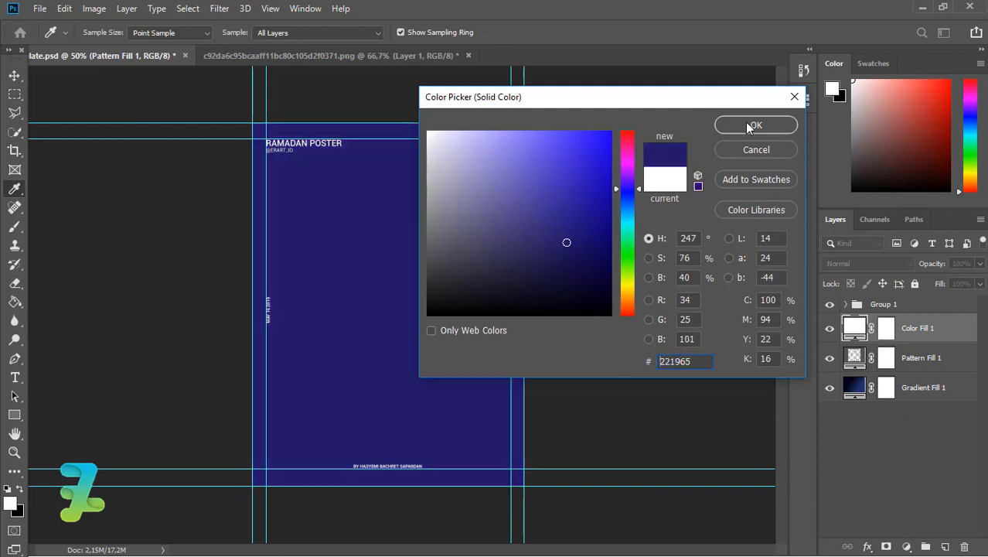
left_click(578, 285)
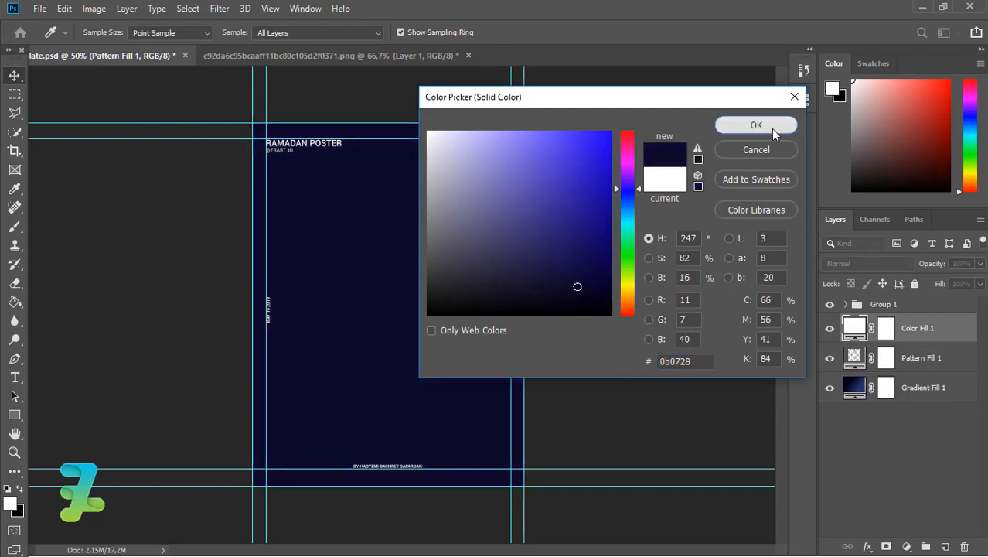
left_click(770, 128)
right_click(972, 344)
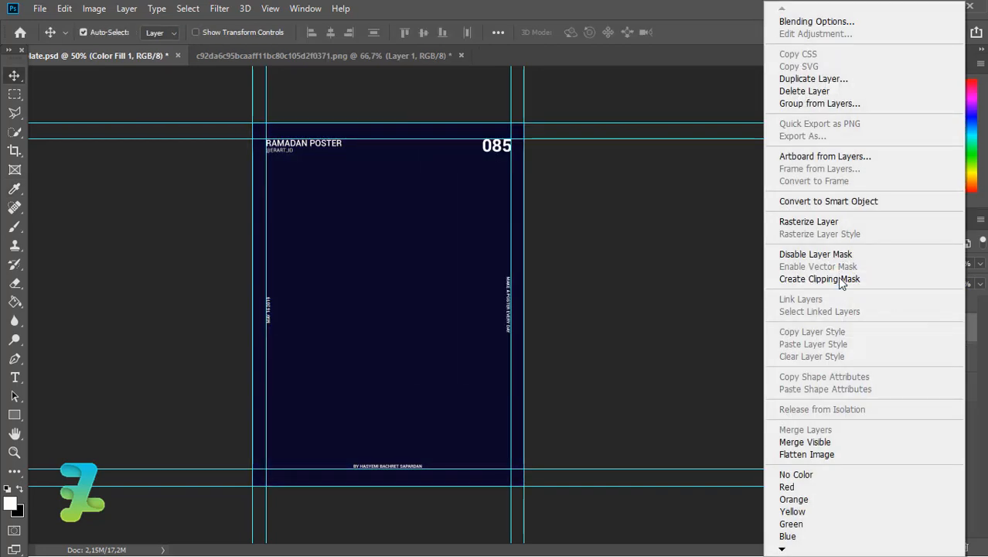
left_click(841, 283)
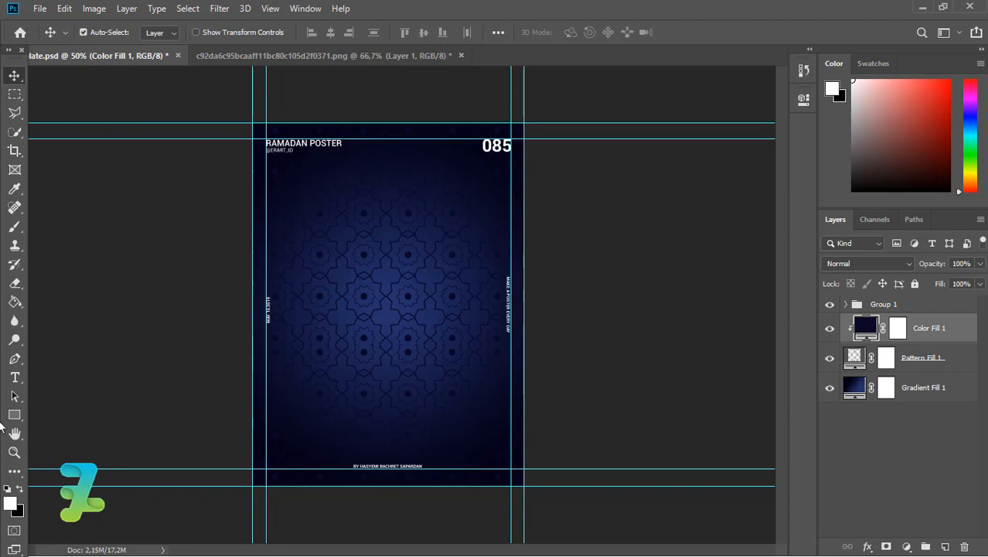
Step: On a new layer, draw a circle about 432 px in diameter near the poster's centre and give it a solid white fill
left_click(14, 415)
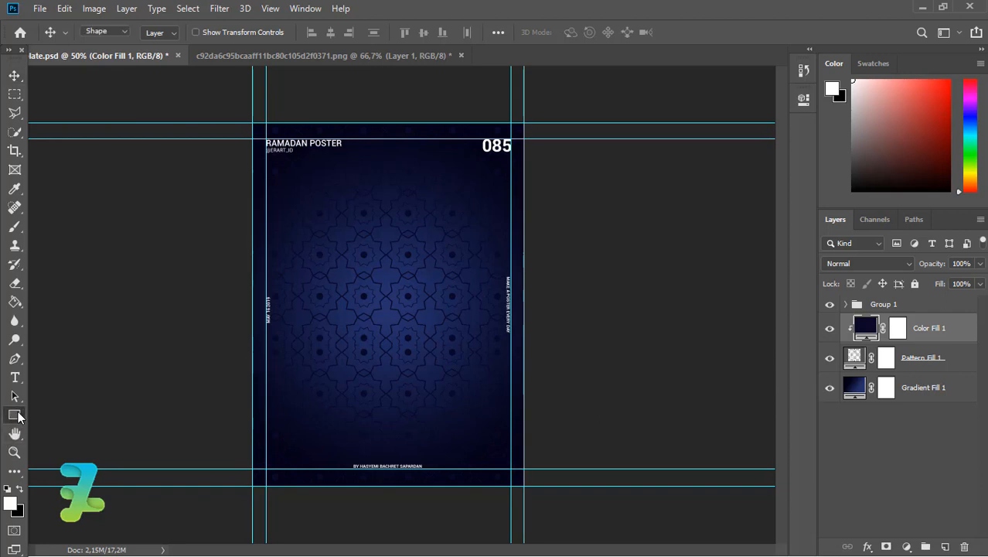
right_click(17, 417)
left_click(85, 443)
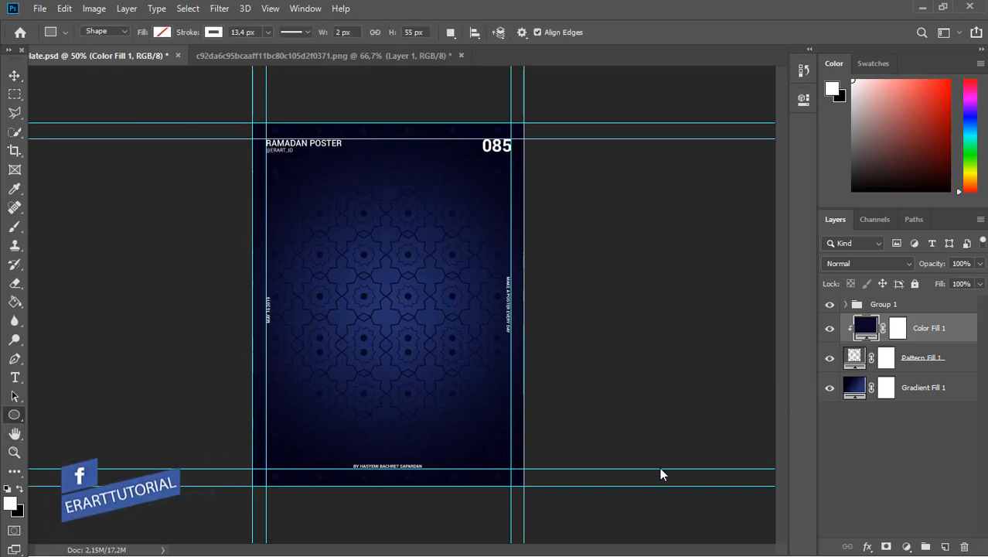
left_click(945, 547)
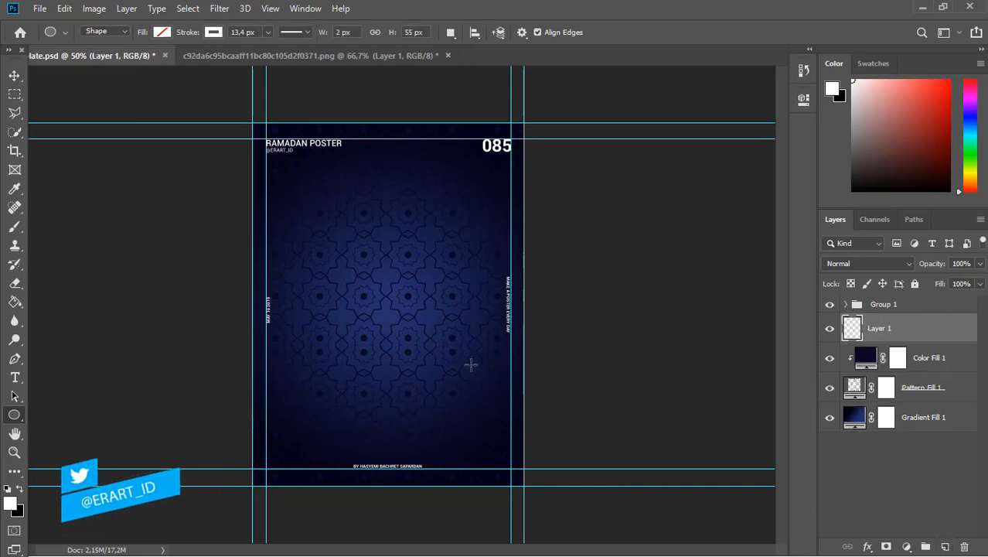
left_click_drag(369, 298, 282, 226)
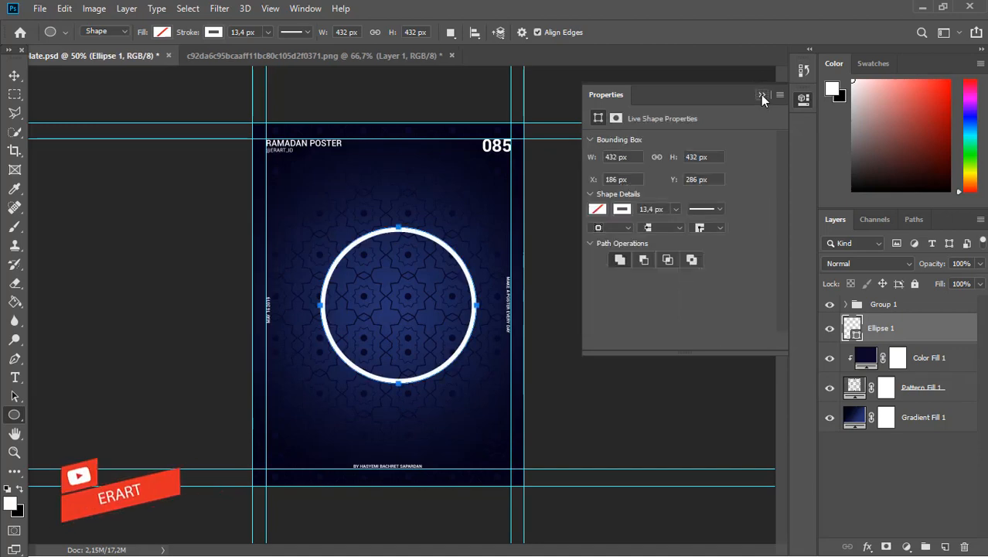
left_click(598, 210)
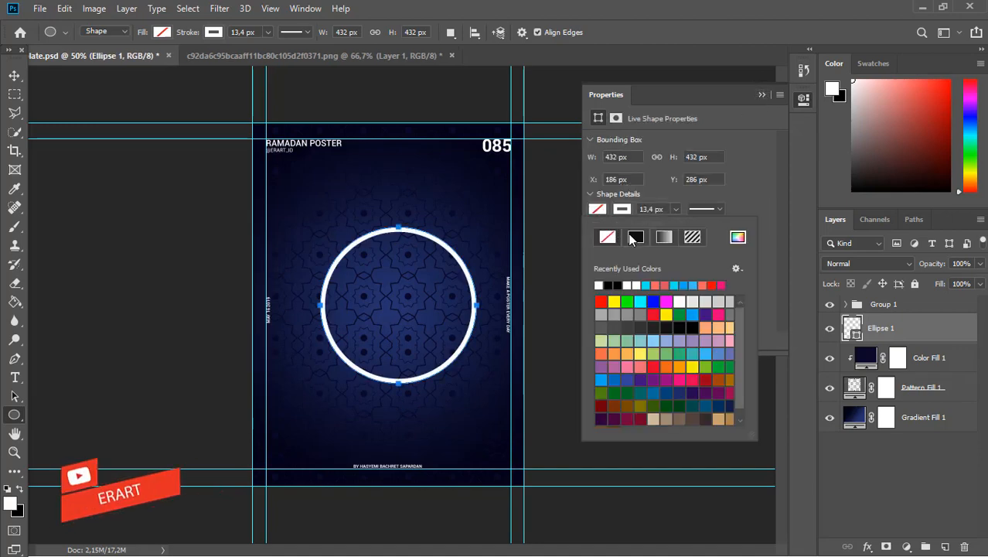
left_click(636, 237)
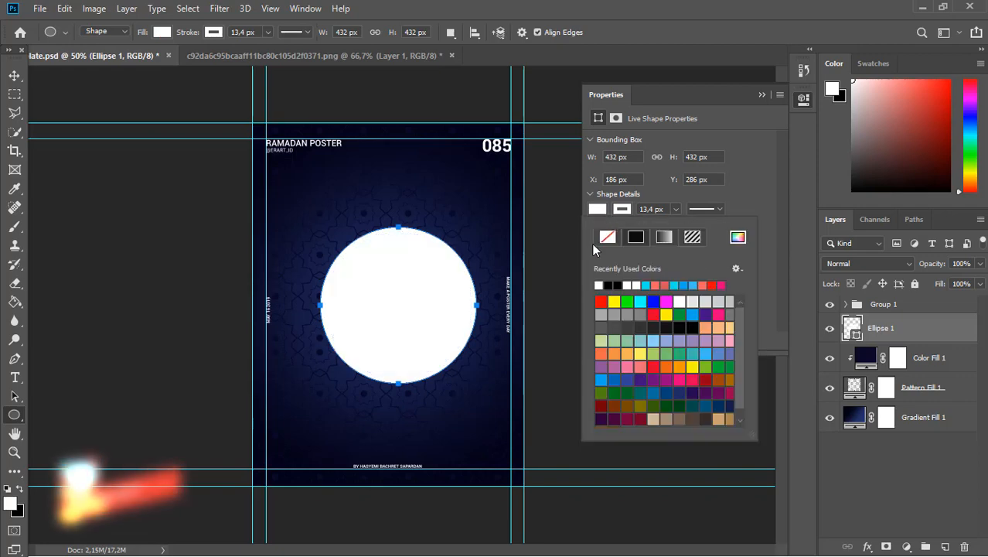
Step: Remove the circle's stroke, give it the violet-orange linear gradient fill and change the violet stop to bright yellow (fff600)
left_click(632, 231)
left_click(662, 238)
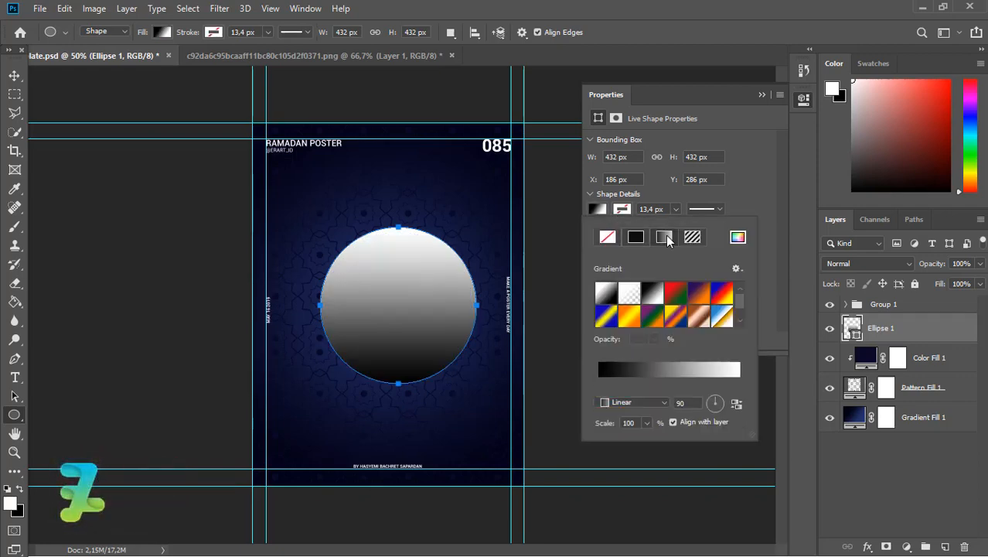
left_click(698, 300)
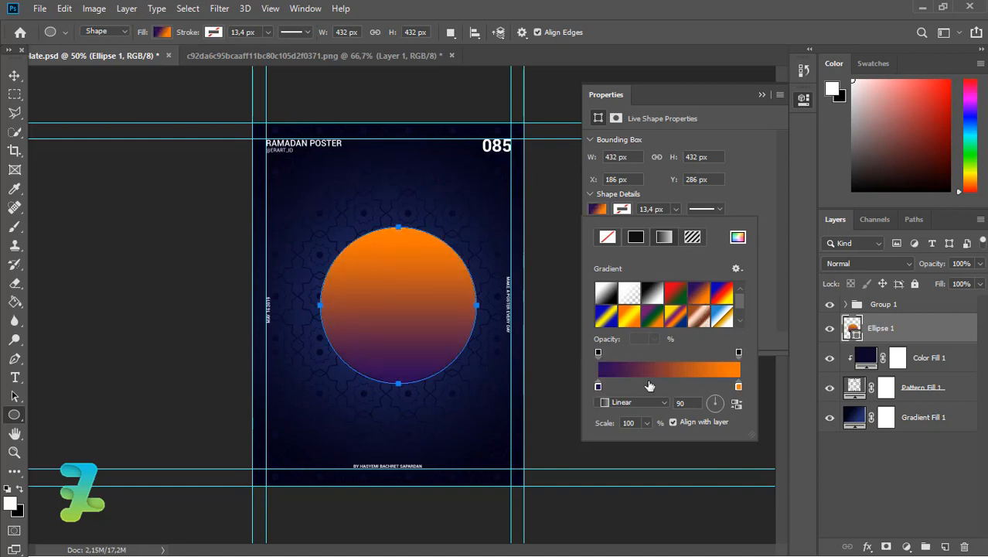
double_click(598, 385)
left_click(628, 285)
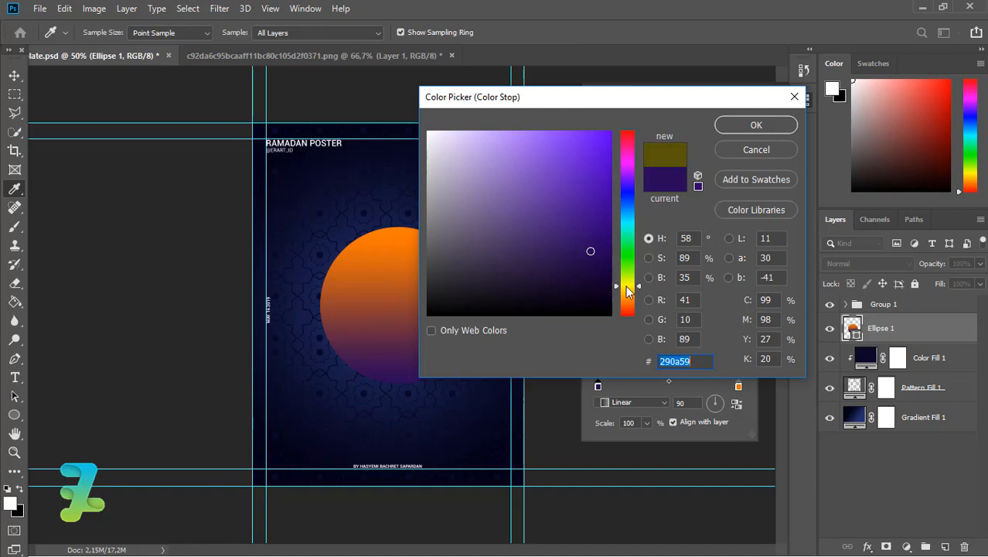
left_click(581, 138)
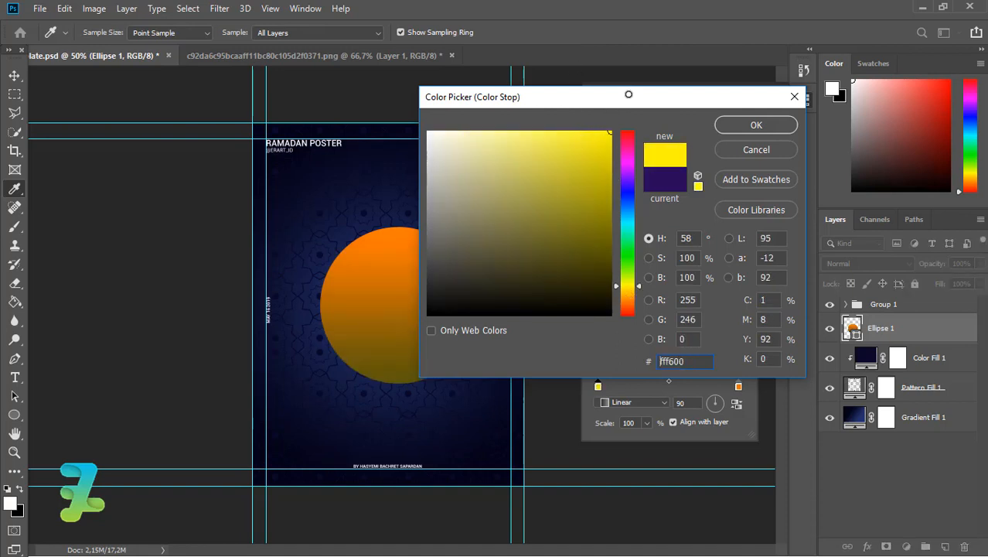
left_click(743, 126)
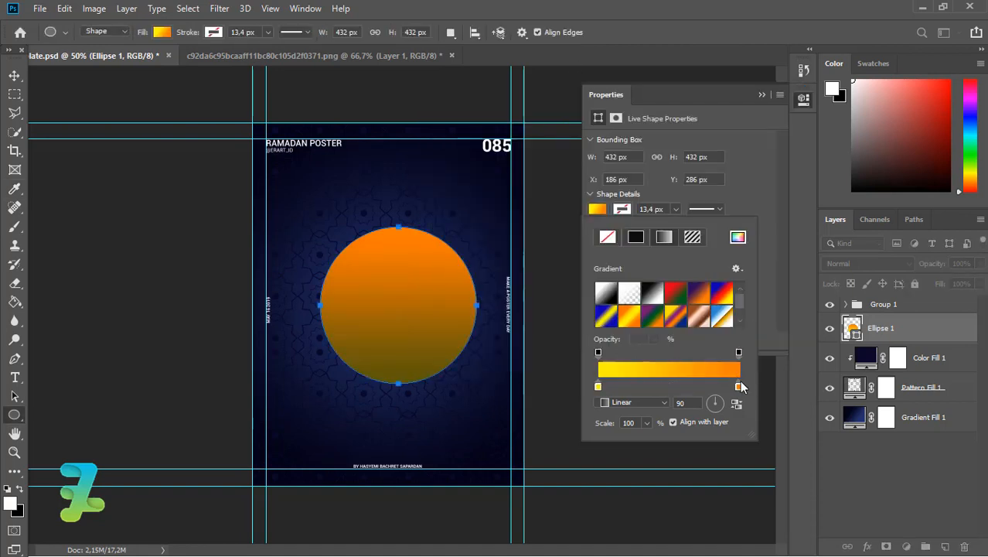
Step: Change the orange stop of the circle's gradient to golden ochre (d6a233)
double_click(738, 385)
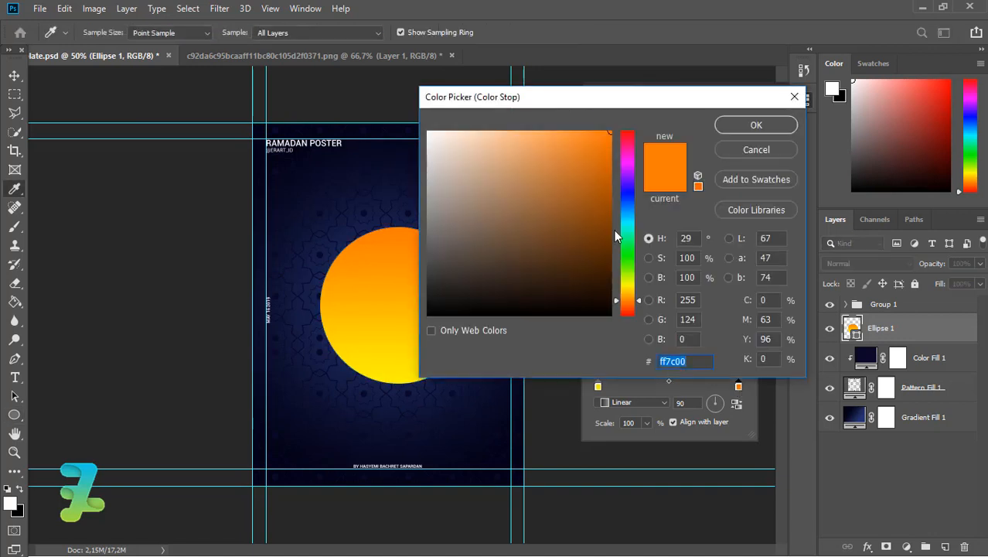
left_click(625, 288)
left_click(608, 180)
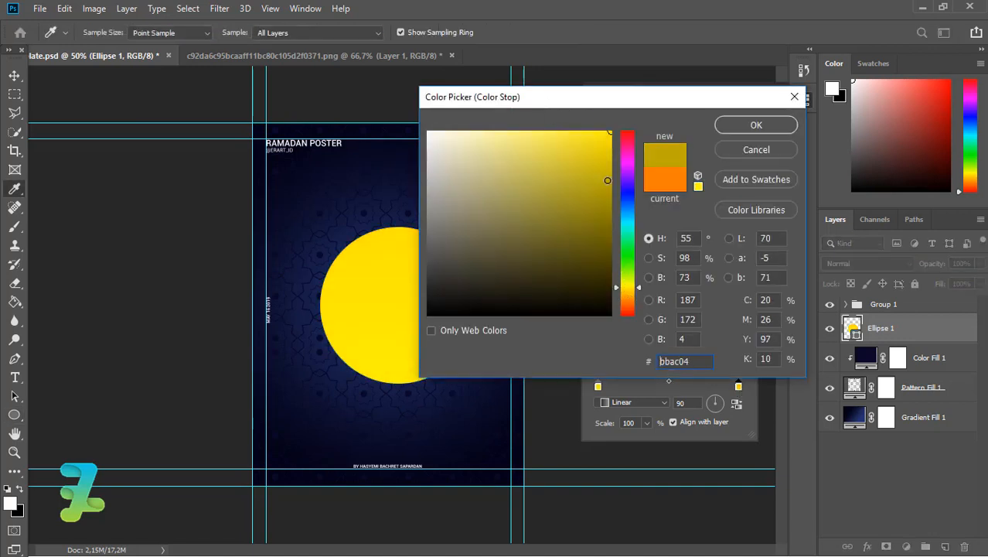
left_click(583, 195)
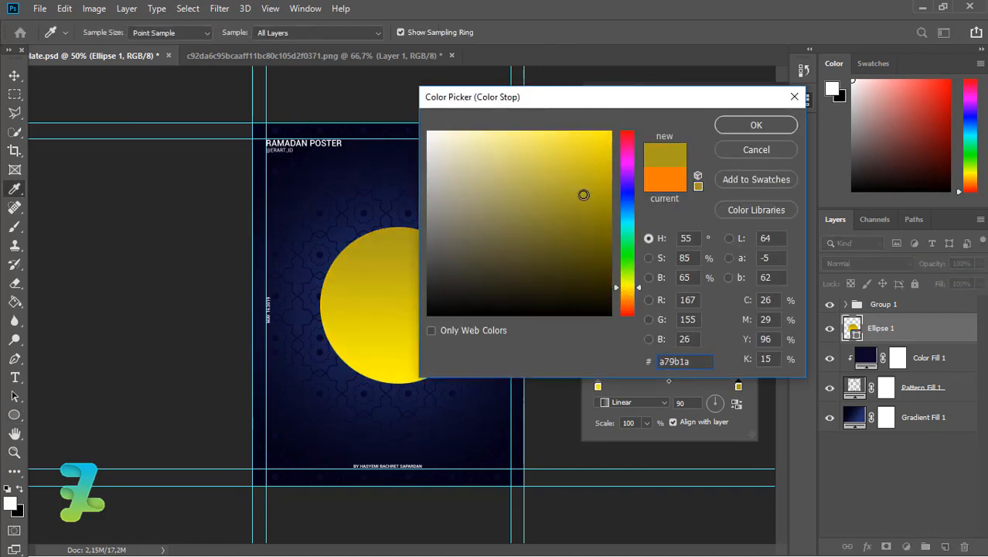
left_click(568, 160)
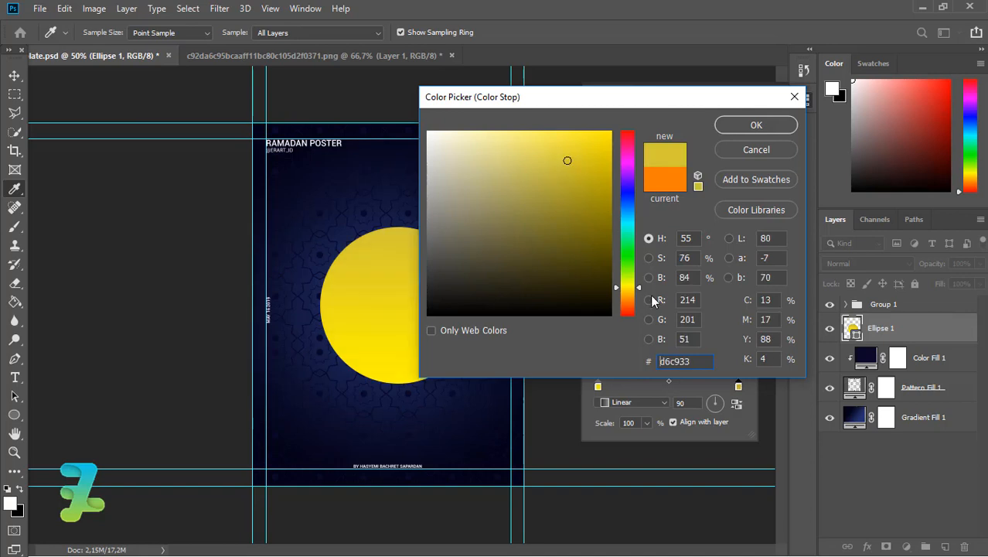
left_click(628, 295)
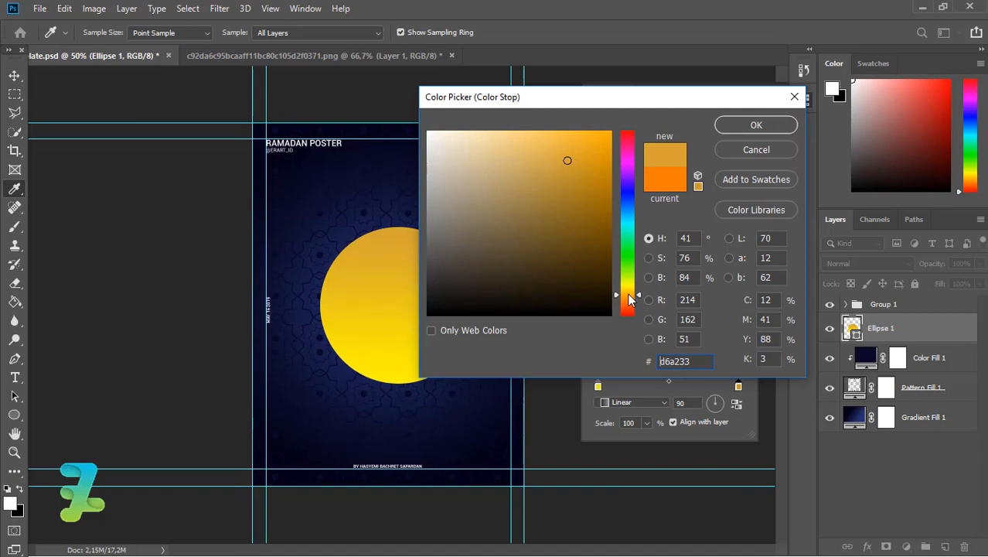
left_click(739, 125)
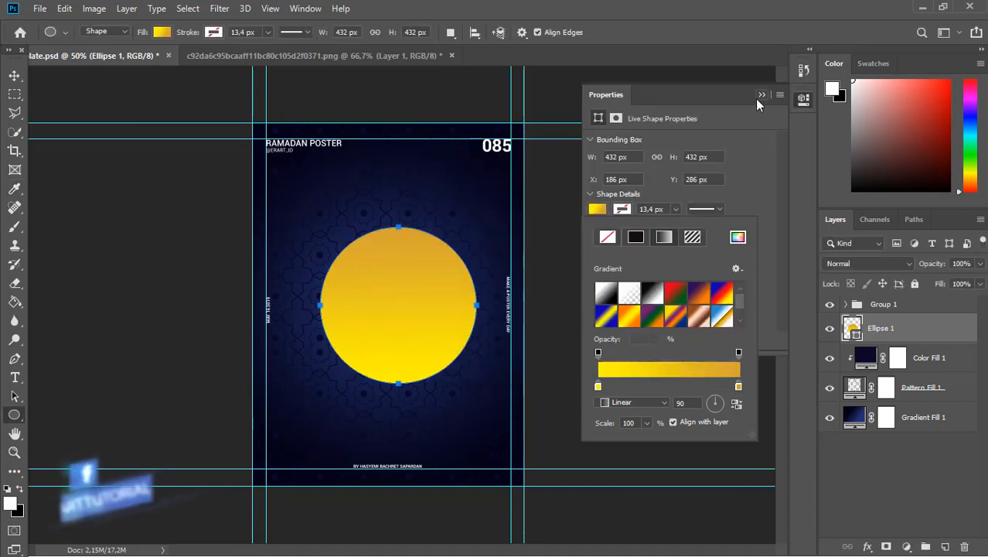
left_click(760, 95)
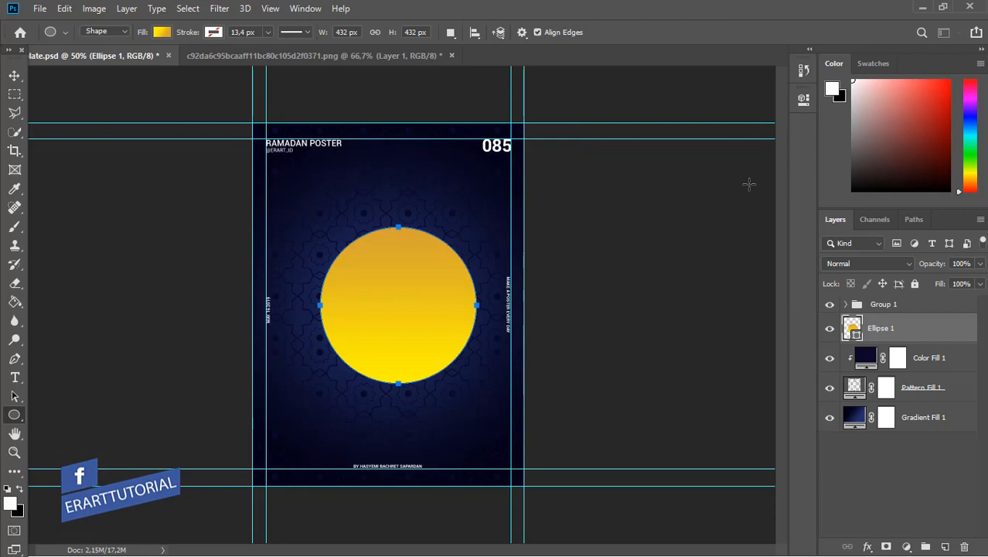
Step: Duplicate the circle layer and apply the Blue, Red, Yellow gradient preset to the copy
key("ctrl+j")
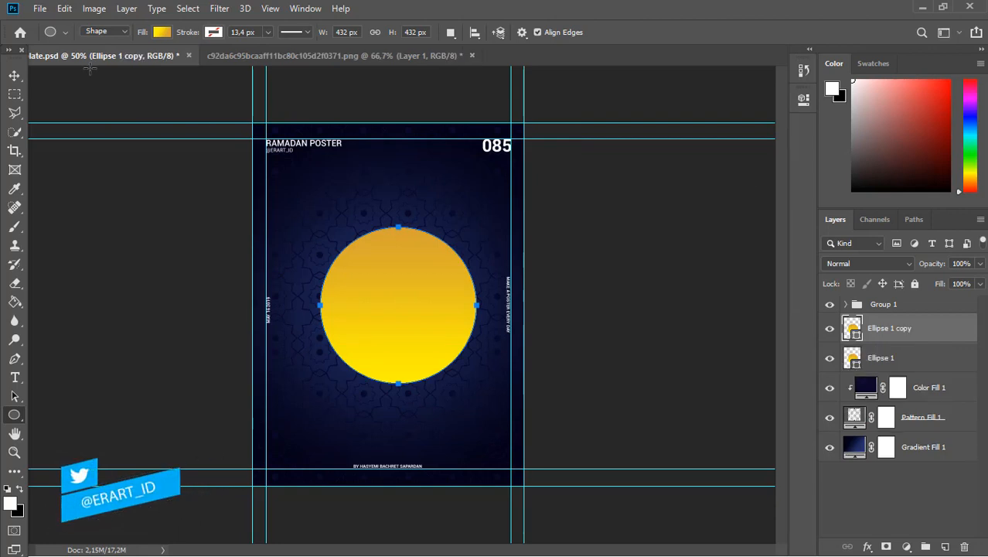
left_click(14, 75)
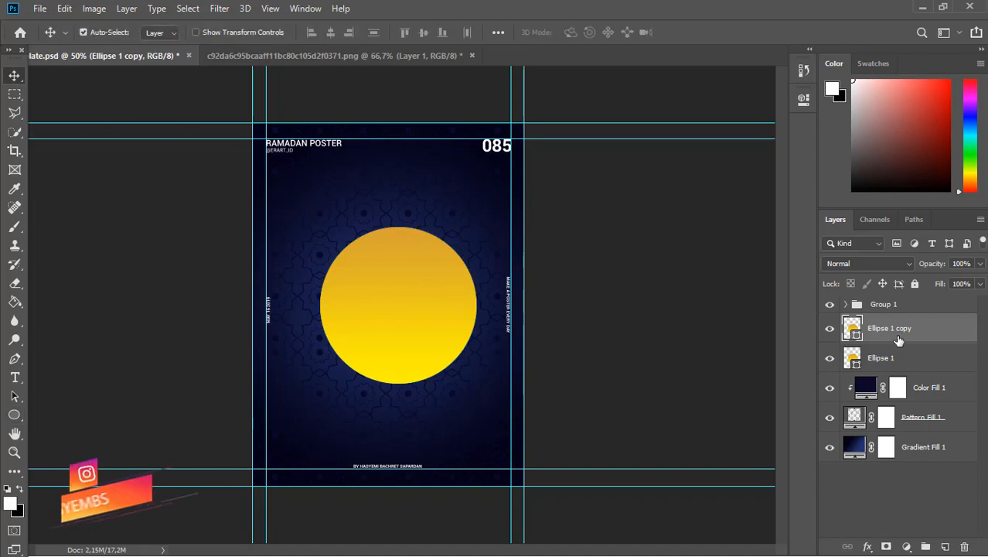
double_click(852, 328)
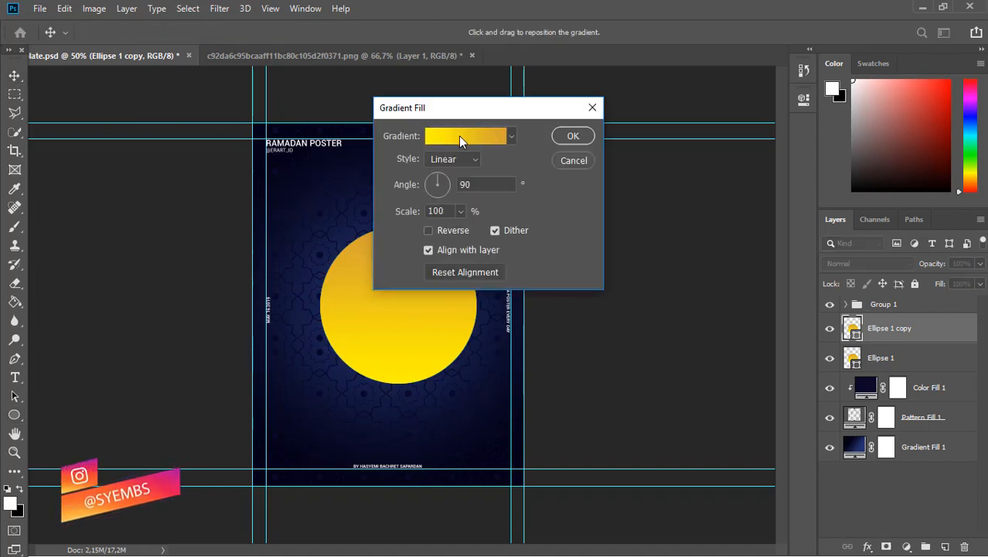
left_click(460, 138)
left_click(580, 106)
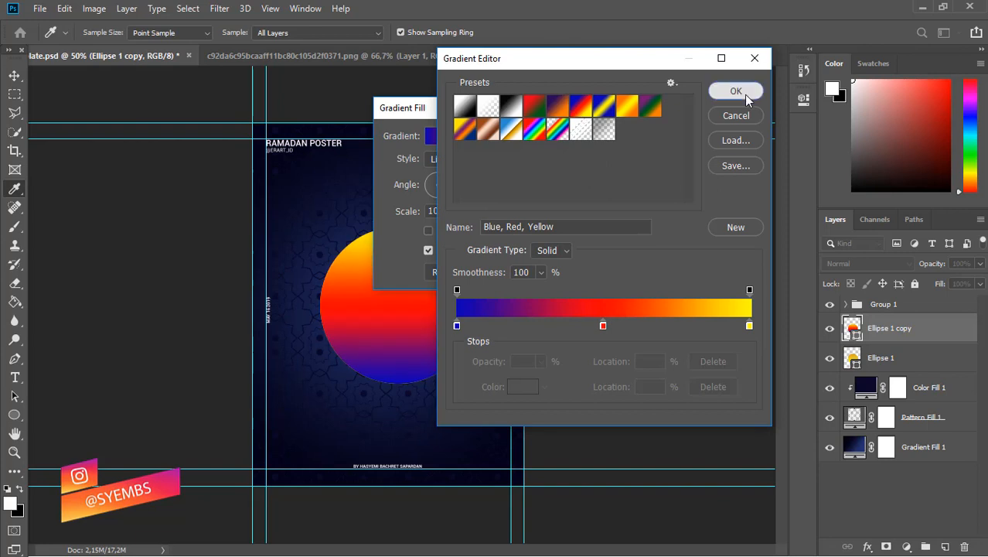
left_click(744, 94)
left_click(571, 136)
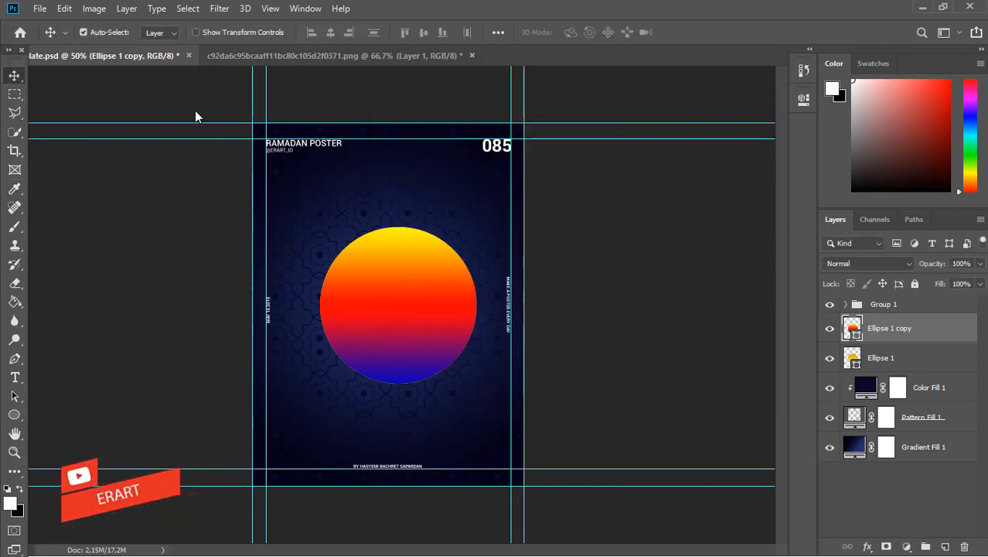
Step: Move the duplicate circle up and to the right, fine-tuning its offset so a crescent of the yellow circle stays uncovered
left_click_drag(389, 301, 400, 284)
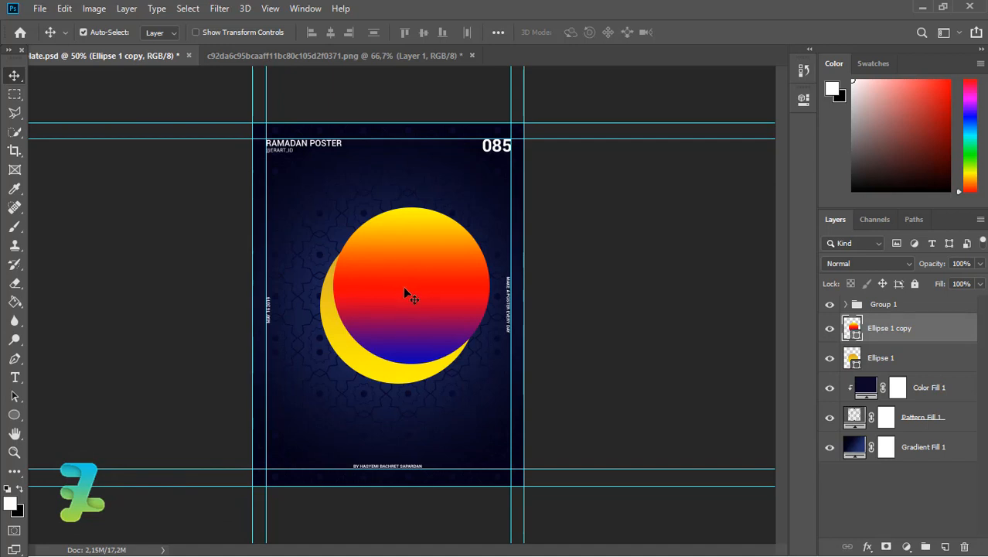
left_click_drag(409, 289, 422, 291)
key("Left")
key("Left")
key("Left")
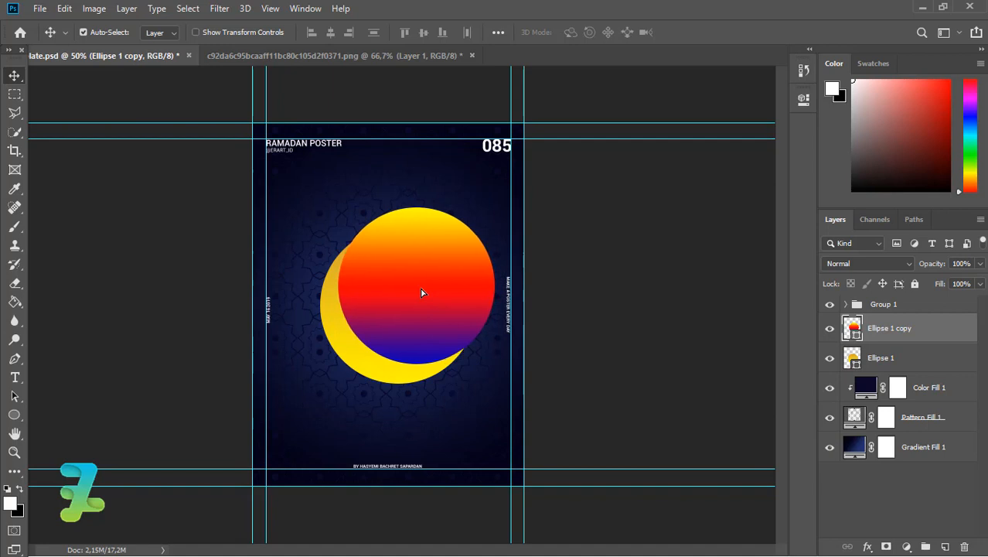
key("Down")
key("Left")
key("Down")
key("Left")
key("Left")
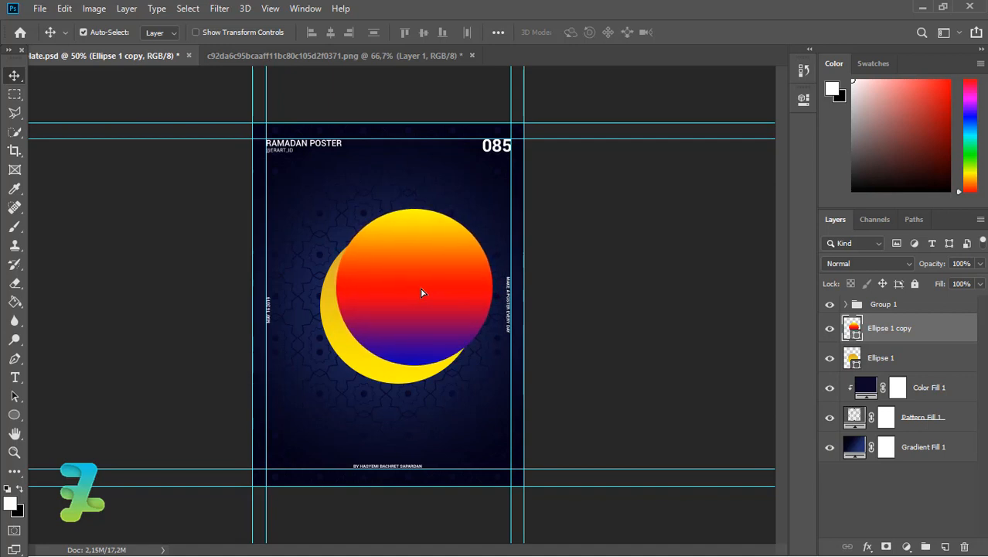
key("Down")
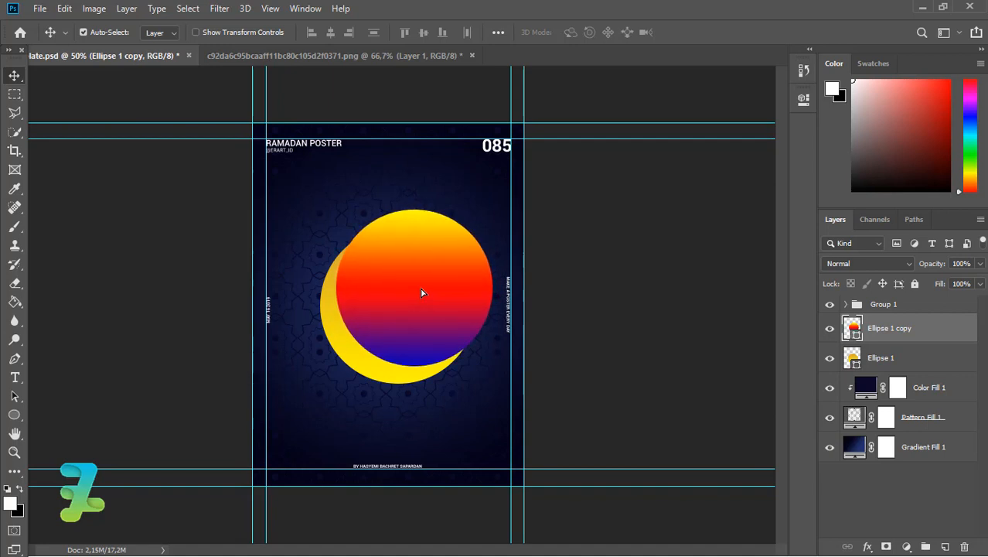
key("Right")
key("Up")
key("Up")
key("Right")
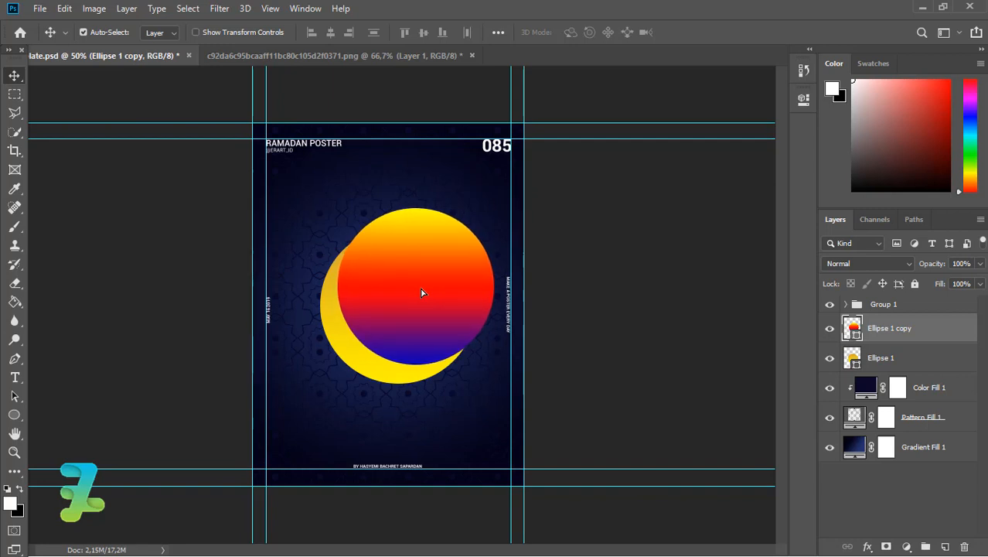
key("Right")
key("Left")
key("Left")
key("Down")
key("Left")
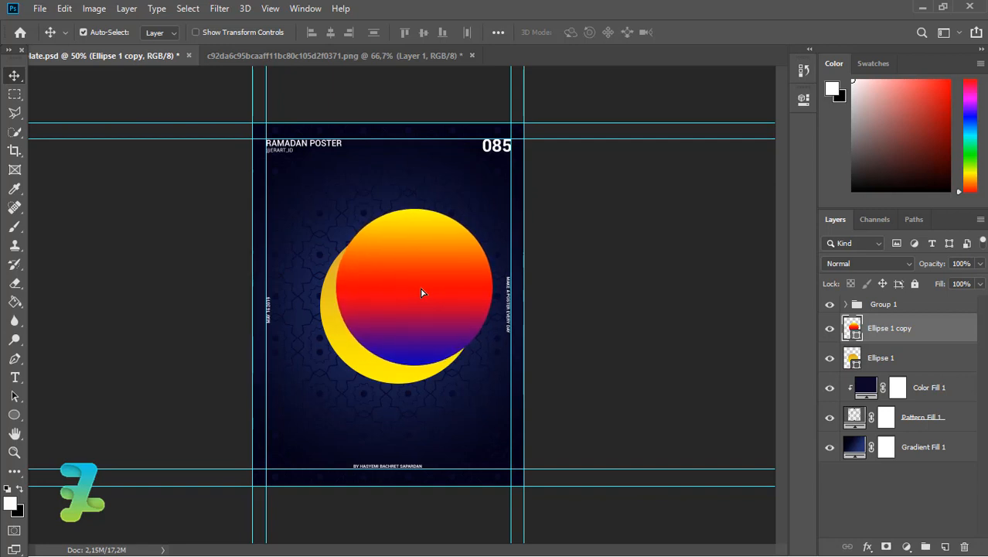
key("Right")
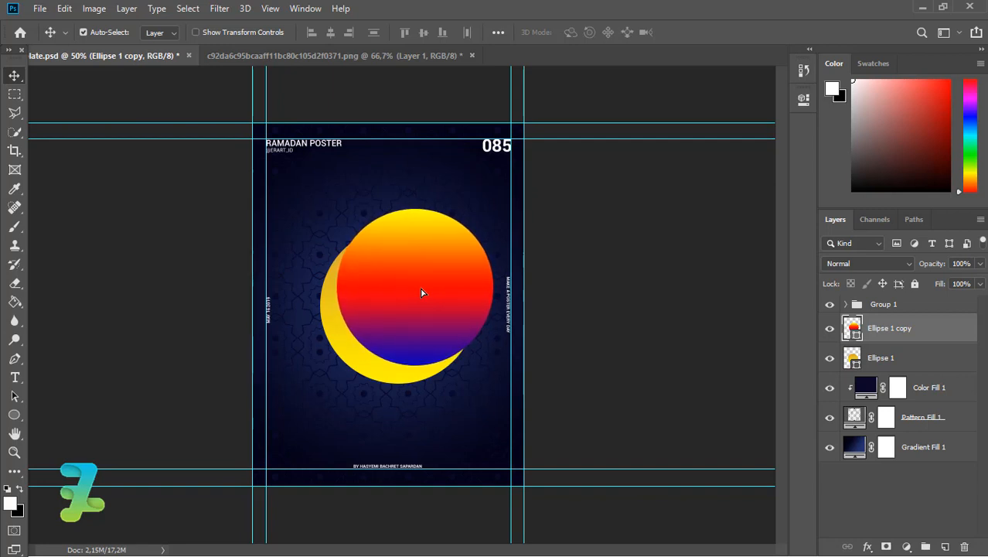
Step: Cut the duplicate circle's outline out of the yellow circle with an inverted layer mask, and hide the duplicate
left_click(852, 330, "ctrl")
left_click(853, 358)
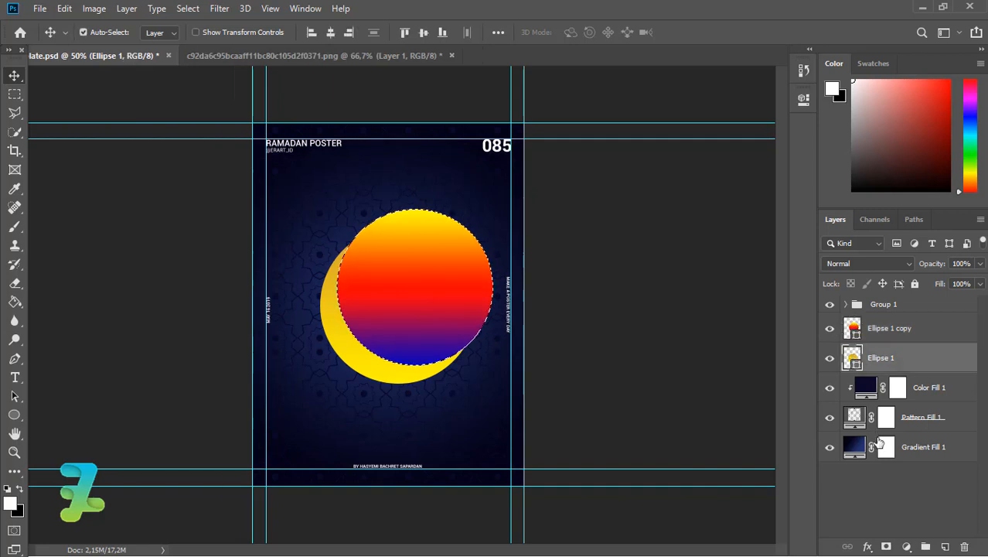
left_click(886, 546)
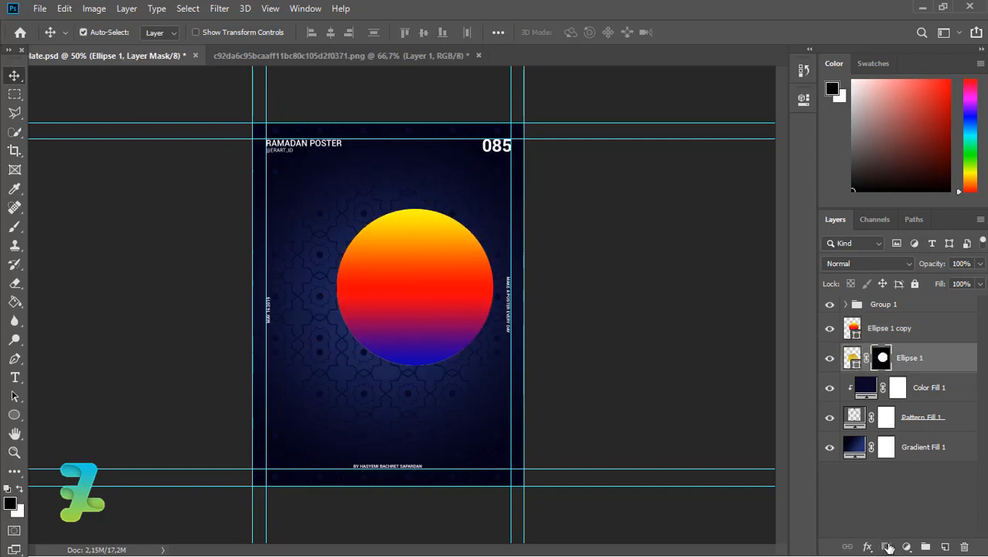
key("ctrl+i")
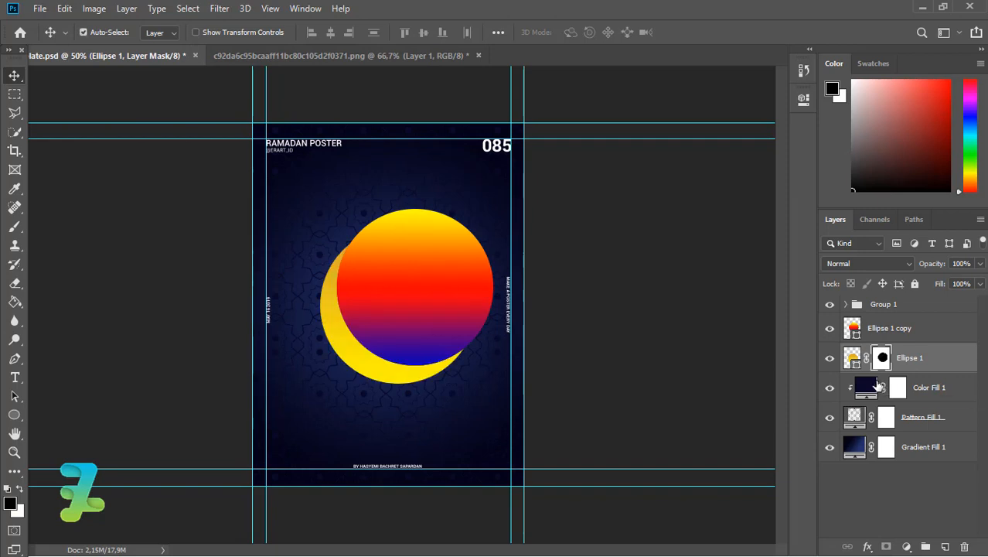
left_click(831, 328)
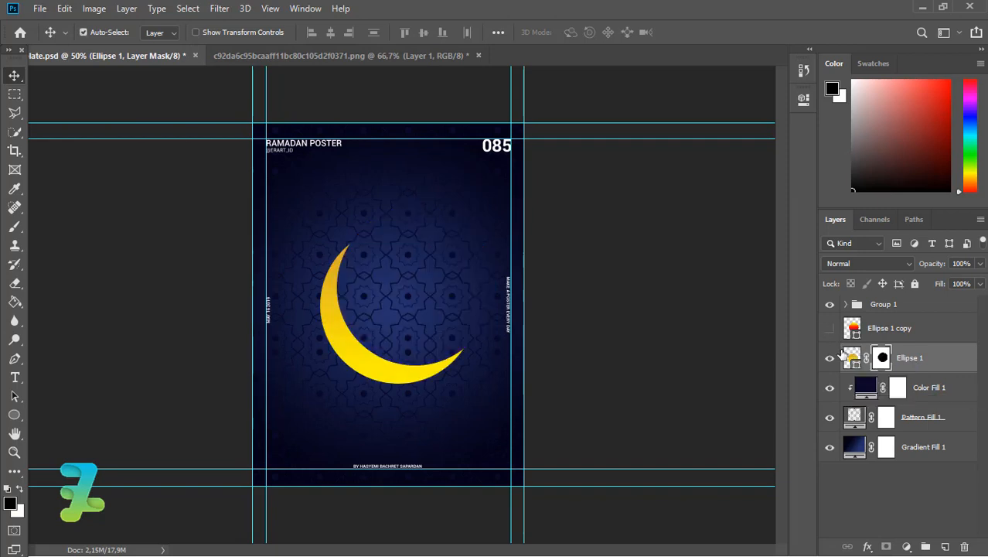
Step: Rotate the crescent's gradient fill to an angle of -132.76°
double_click(851, 358)
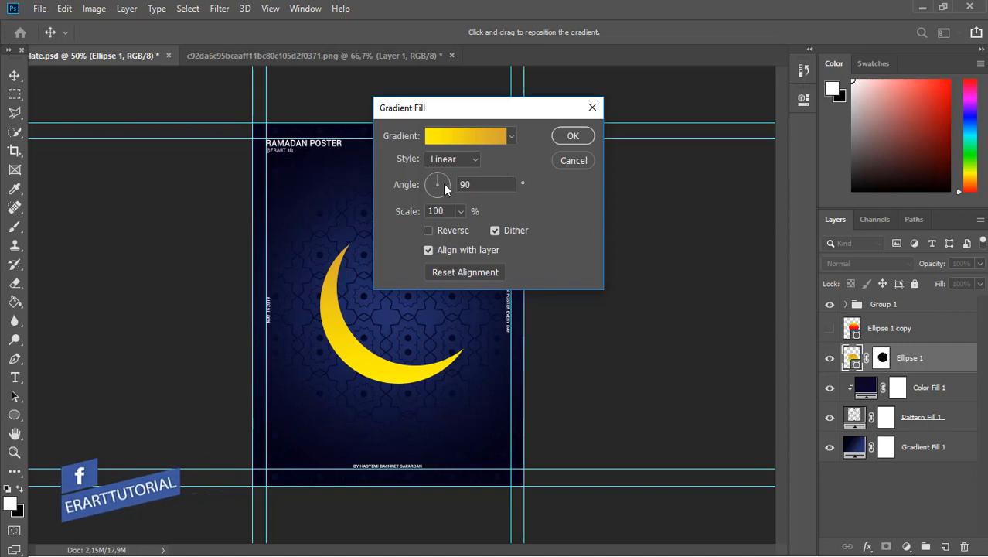
left_click_drag(443, 183, 451, 194)
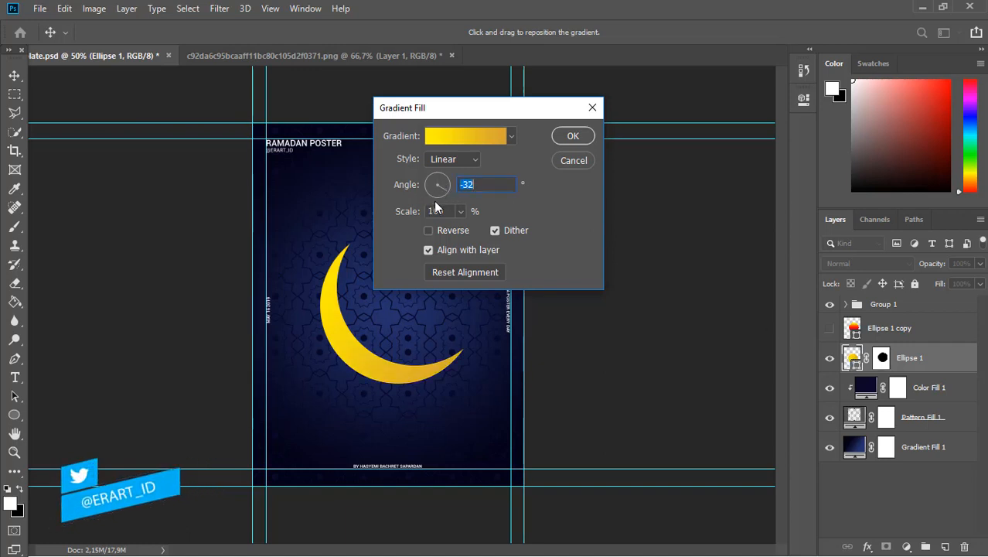
left_click(426, 197)
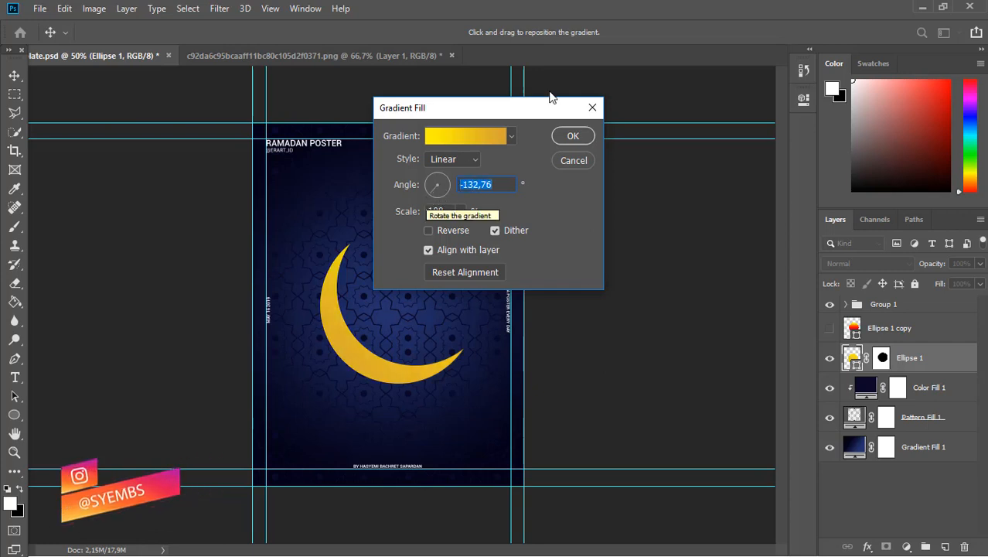
left_click(569, 137)
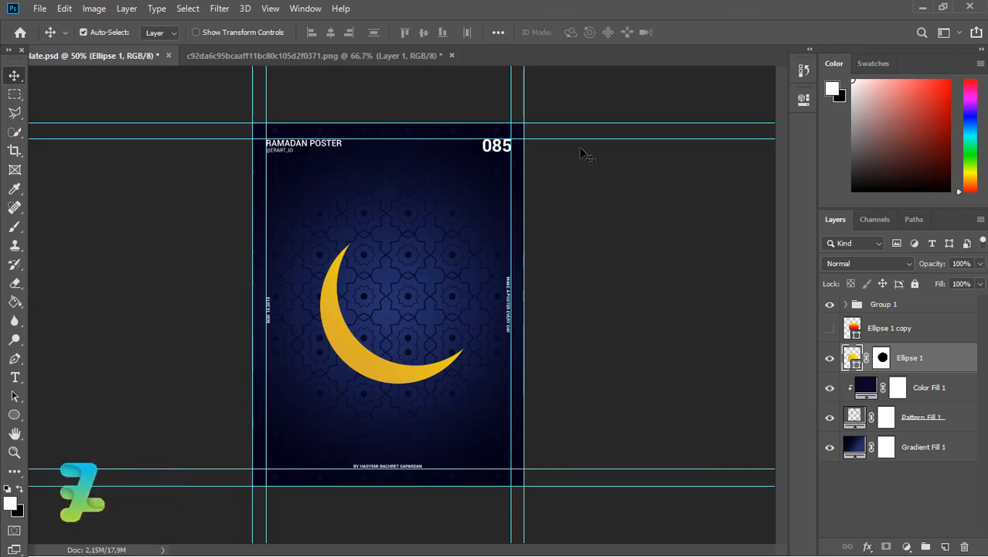
Step: Add a new layer above the crescent and start a Pen path at the crescent's upper tip
left_click(17, 361)
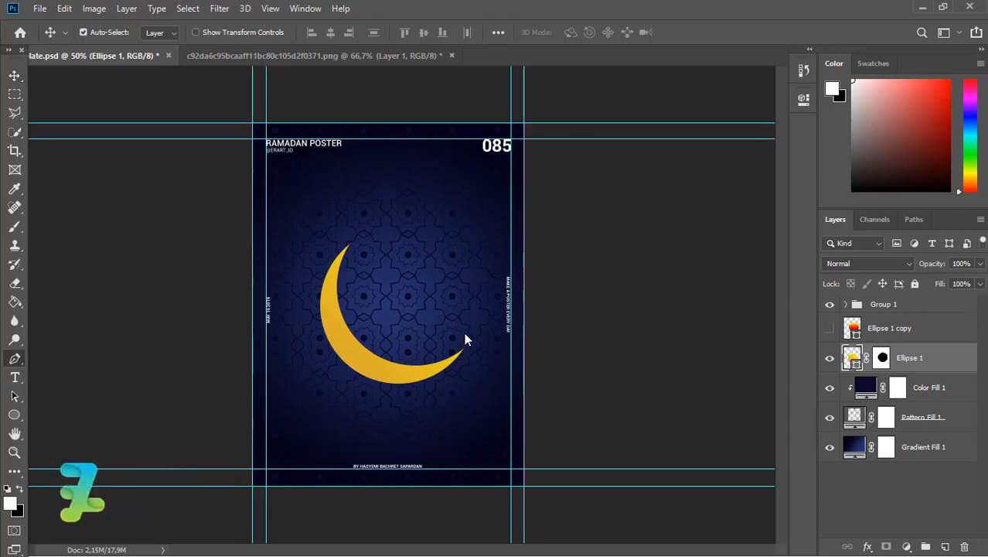
left_click(945, 547)
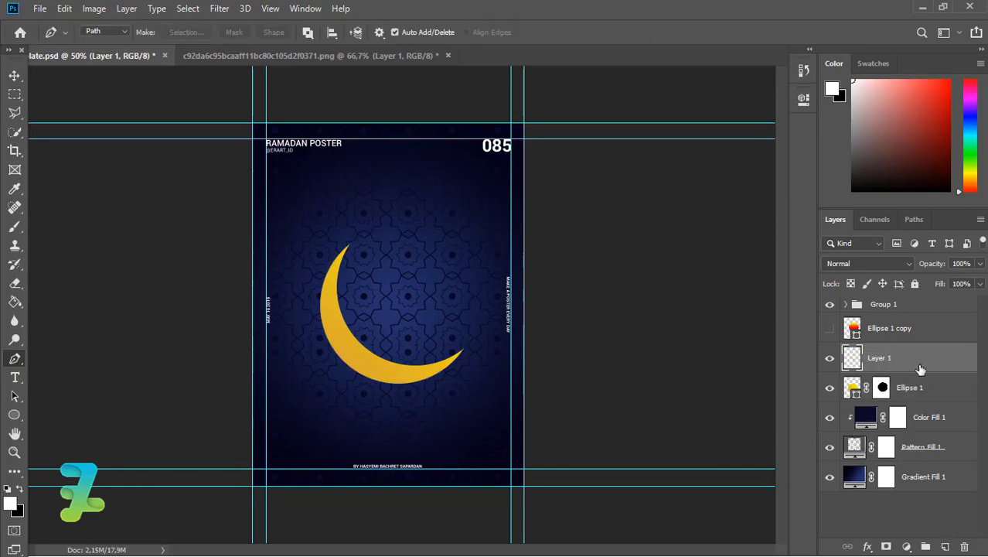
key("ctrl+1")
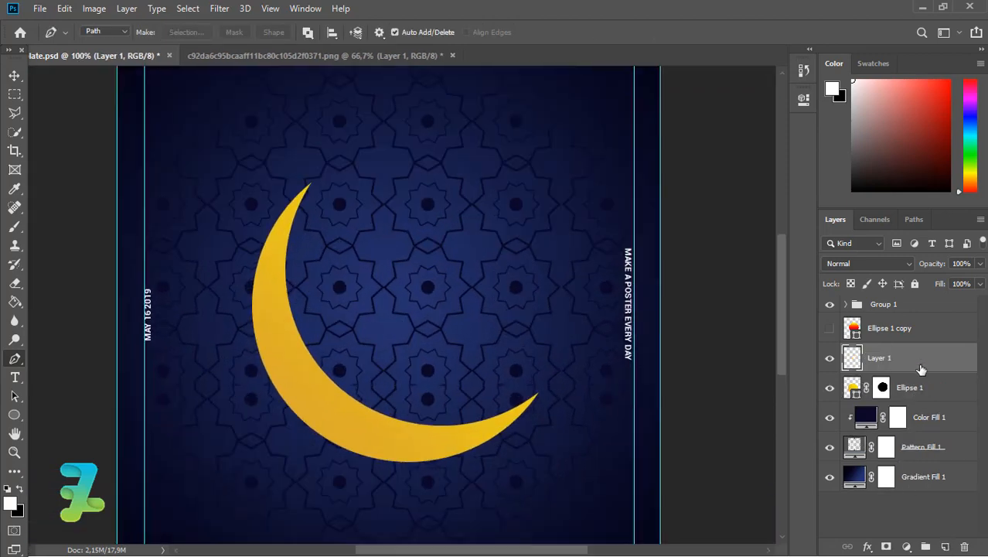
left_click(310, 184)
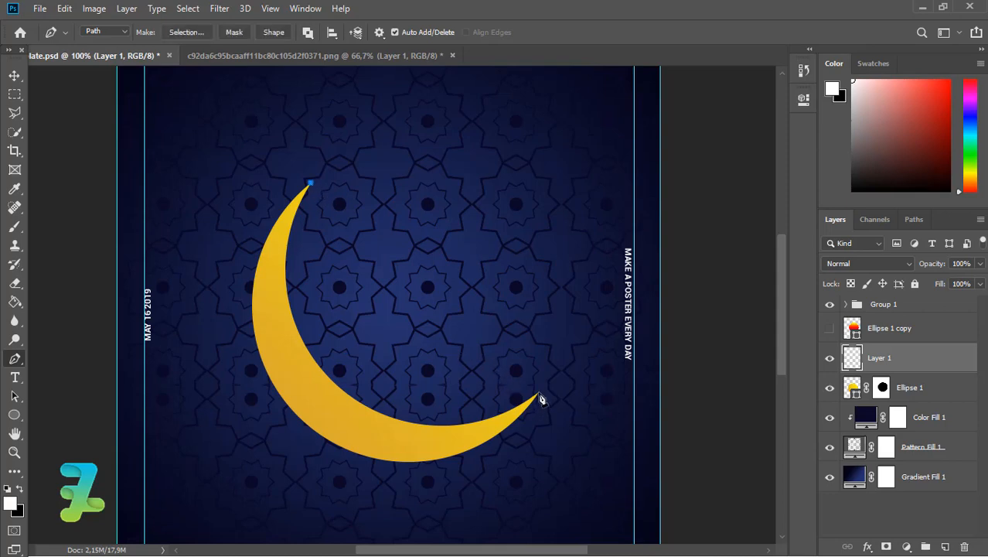
left_click_drag(538, 396, 543, 290)
key("ctrl+z")
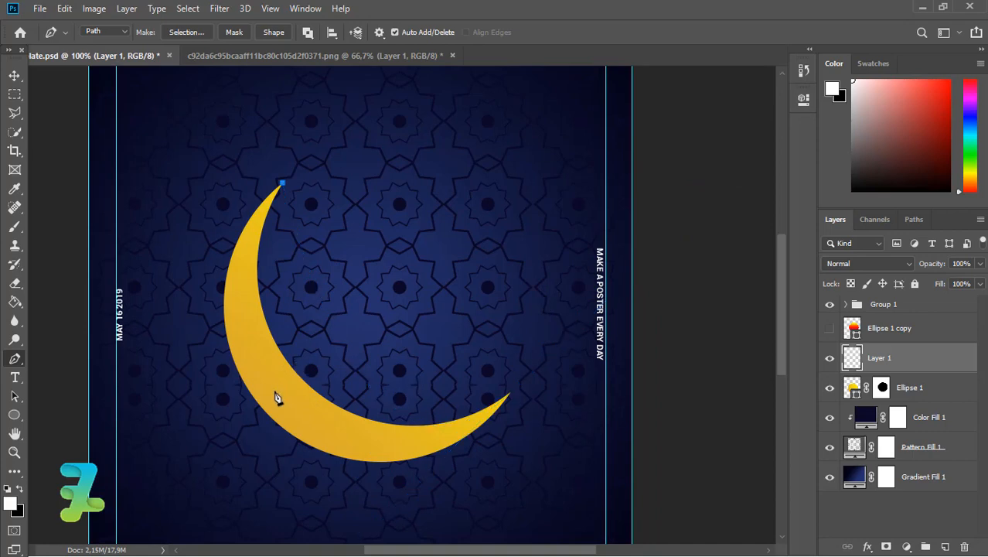
left_click_drag(275, 391, 360, 440)
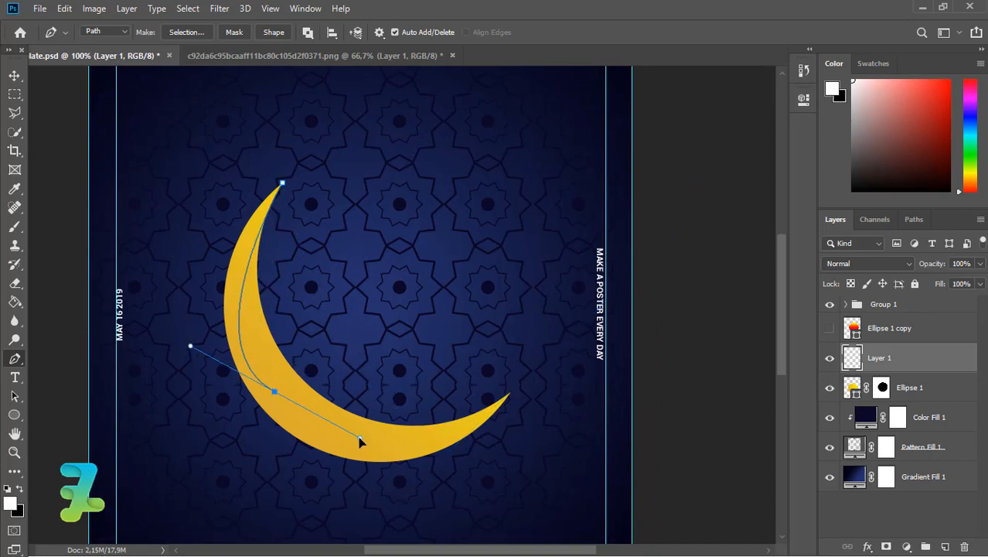
key("ctrl+z")
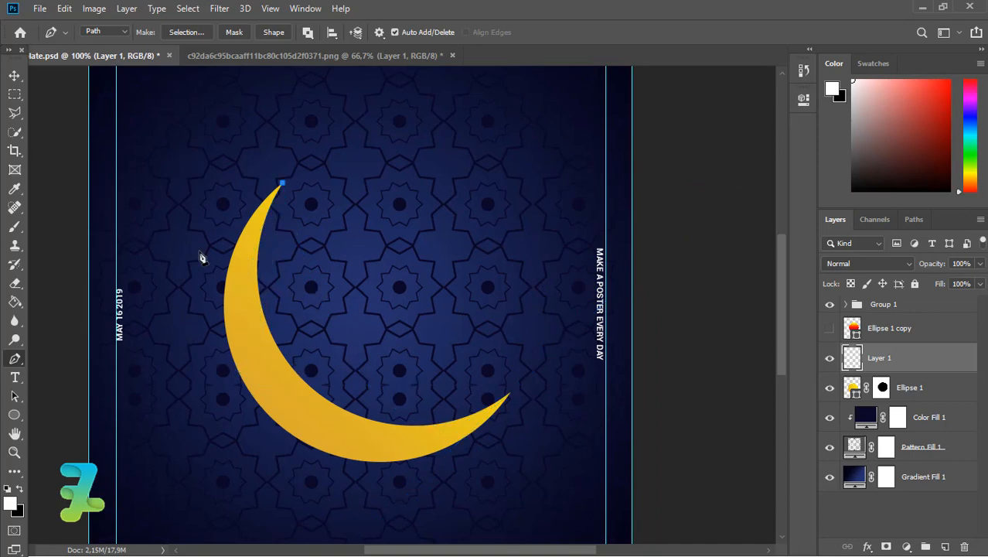
Step: Curve the path through the middle of the crescent's body to its lower tip and continue it outside the inner edge
left_click_drag(307, 405, 431, 496)
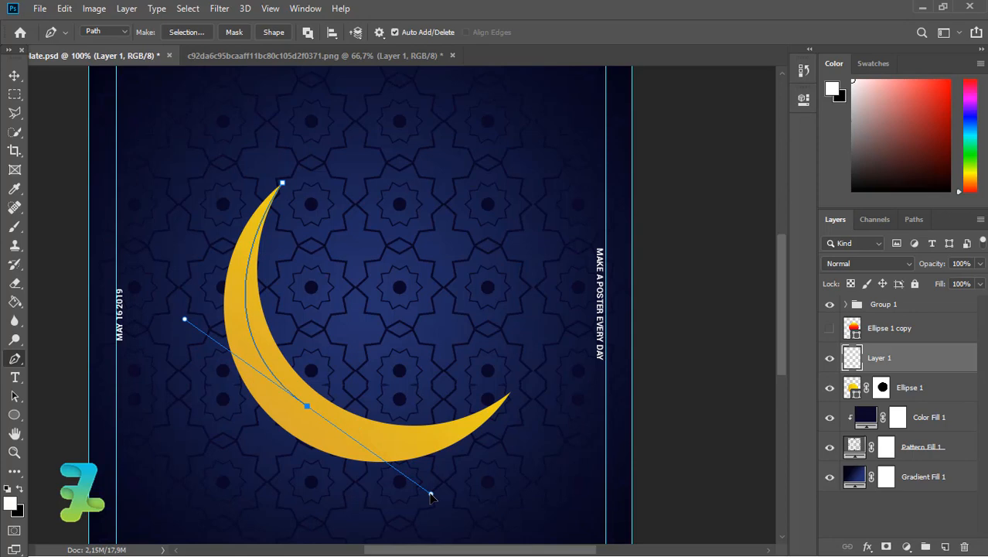
left_click_drag(509, 395, 520, 376)
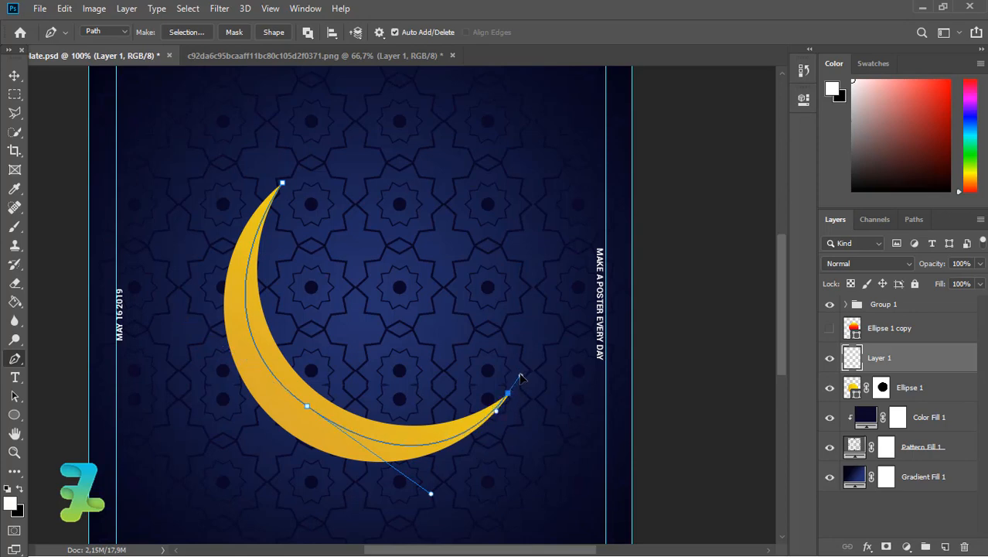
left_click(365, 240)
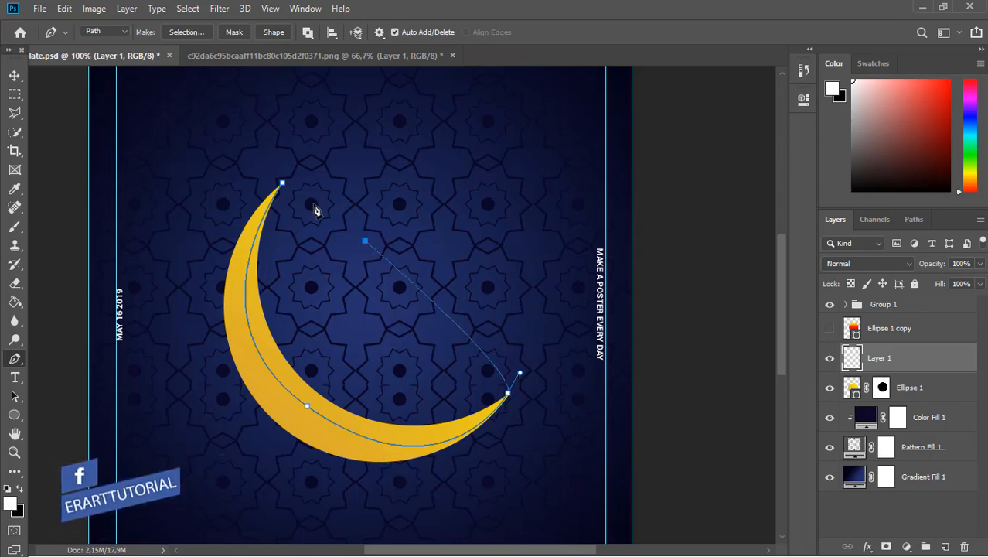
Step: Close the path at the crescent's upper tip and convert it to a new anti-aliased selection with a 0-pixel feather
right_click(283, 191)
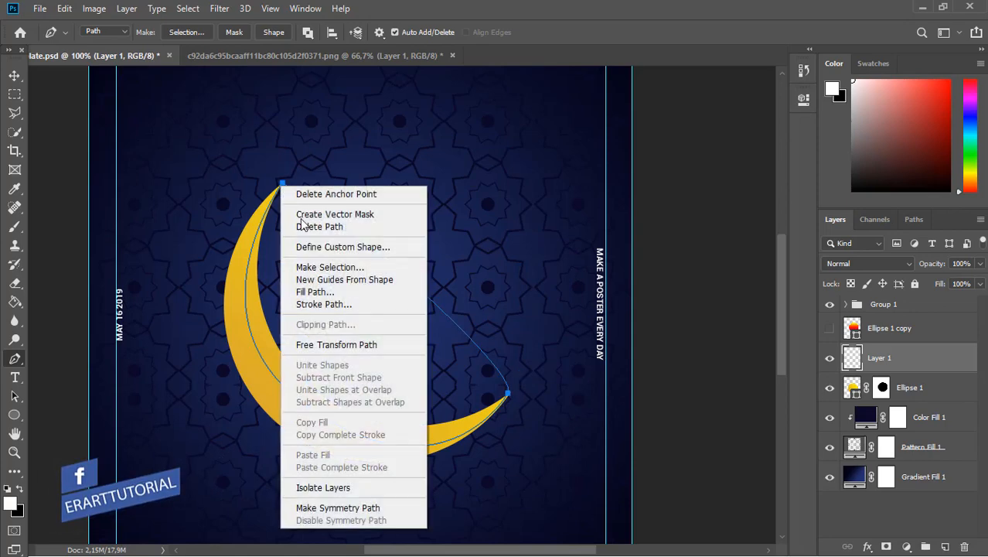
left_click(312, 275)
key("Return")
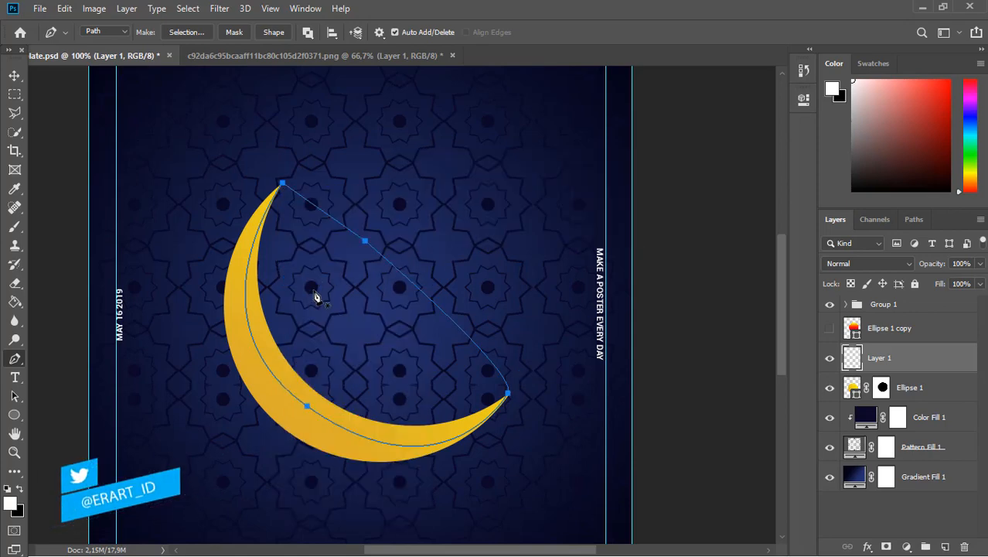
right_click(315, 289)
left_click(345, 296)
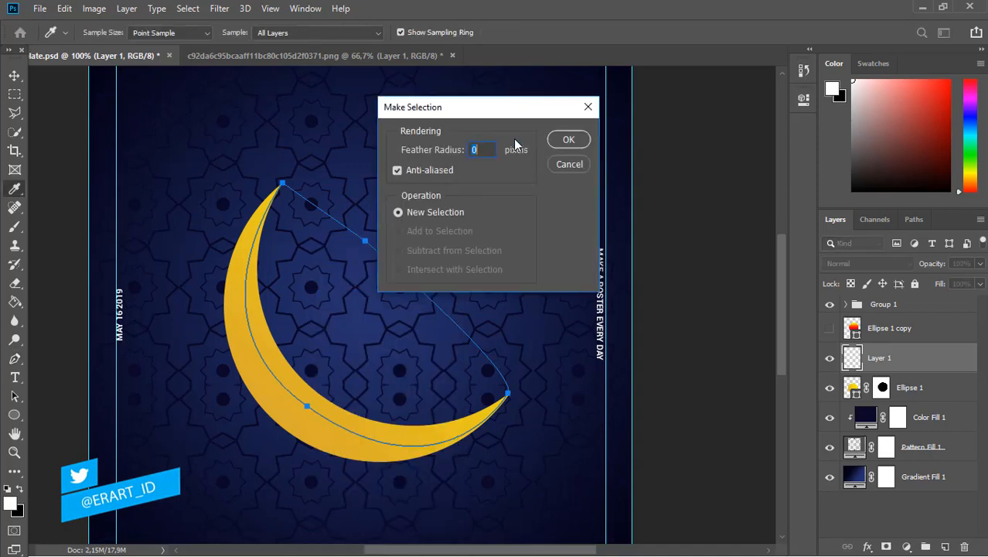
left_click(561, 142)
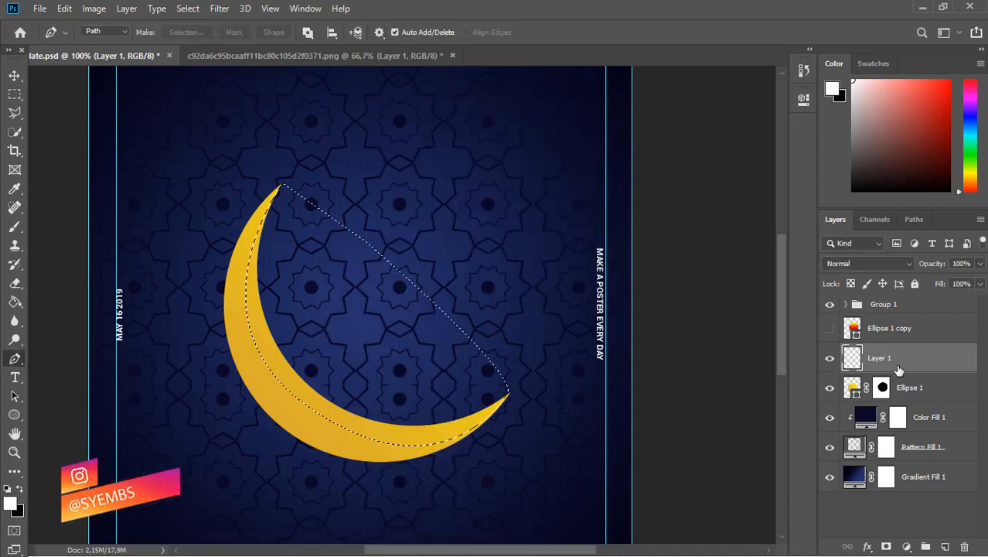
Step: Clip the new layer to the crescent and set the foreground colour to a pale yellow based on the crescent's gold
right_click(918, 361)
left_click(788, 277)
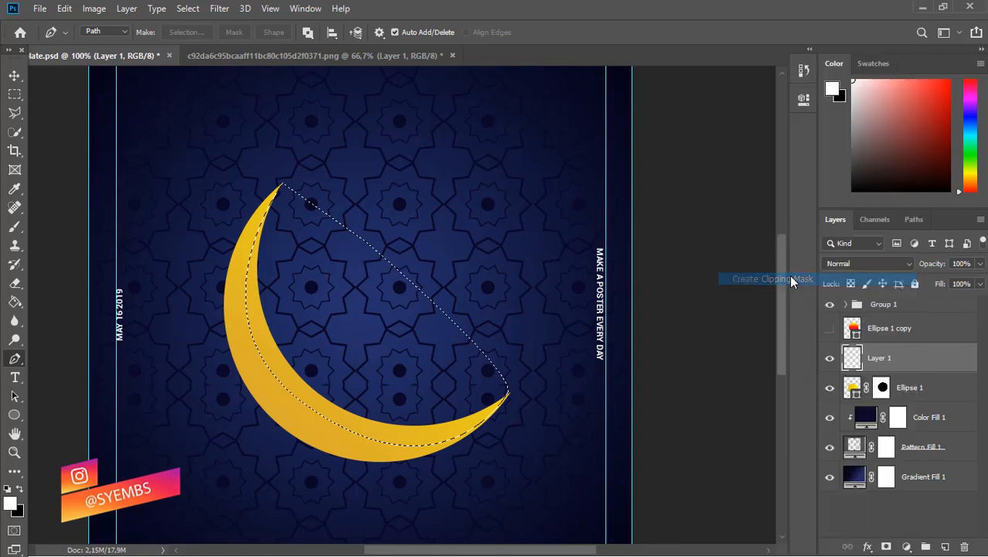
left_click(11, 503)
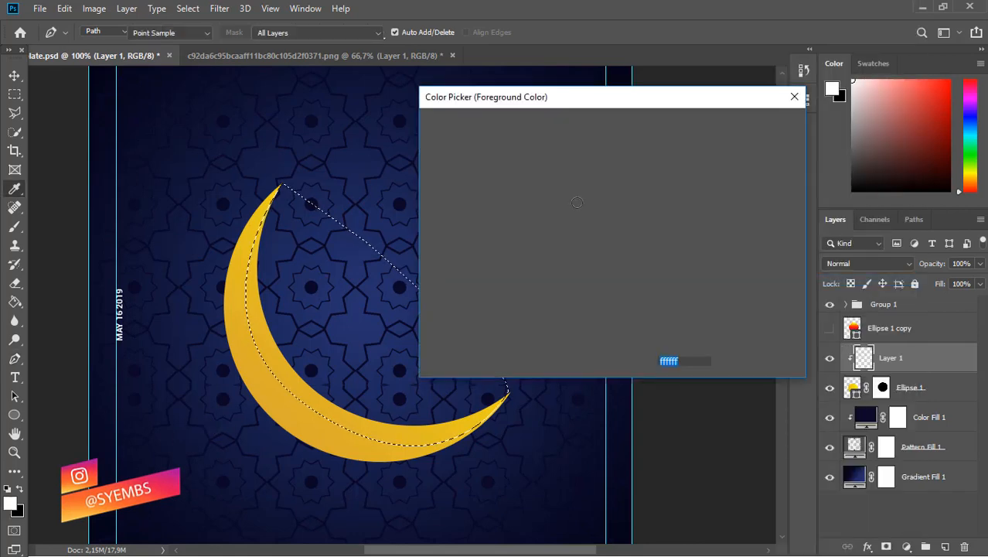
left_click(285, 361)
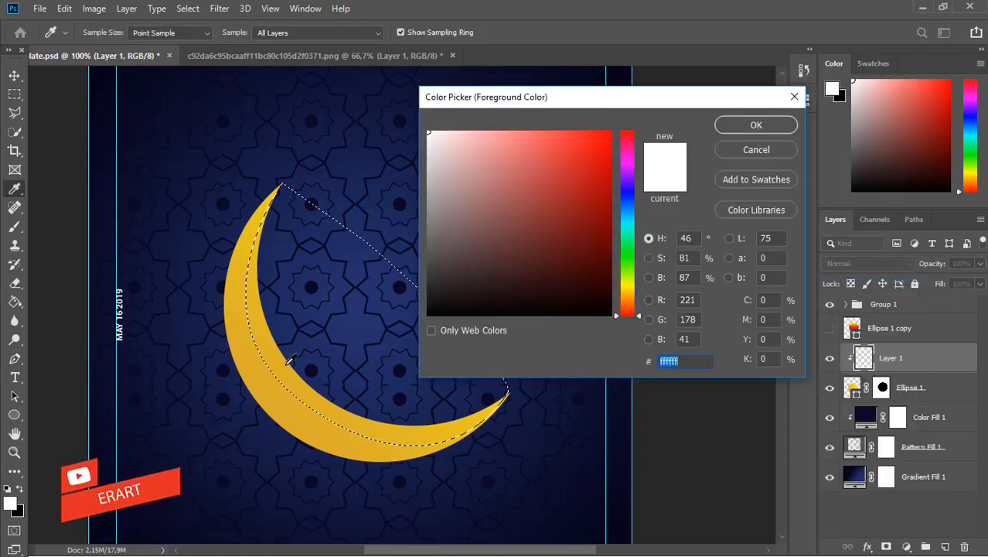
left_click(482, 125)
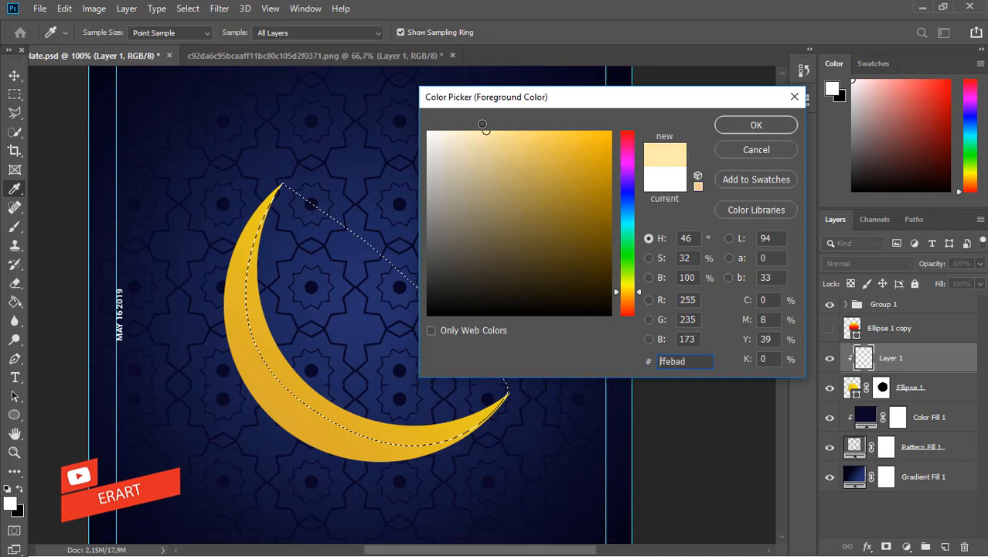
left_click(736, 128)
Step: Paint the selected inner part of the crescent pale yellow with a soft 70 px brush and clear the selection
key("b")
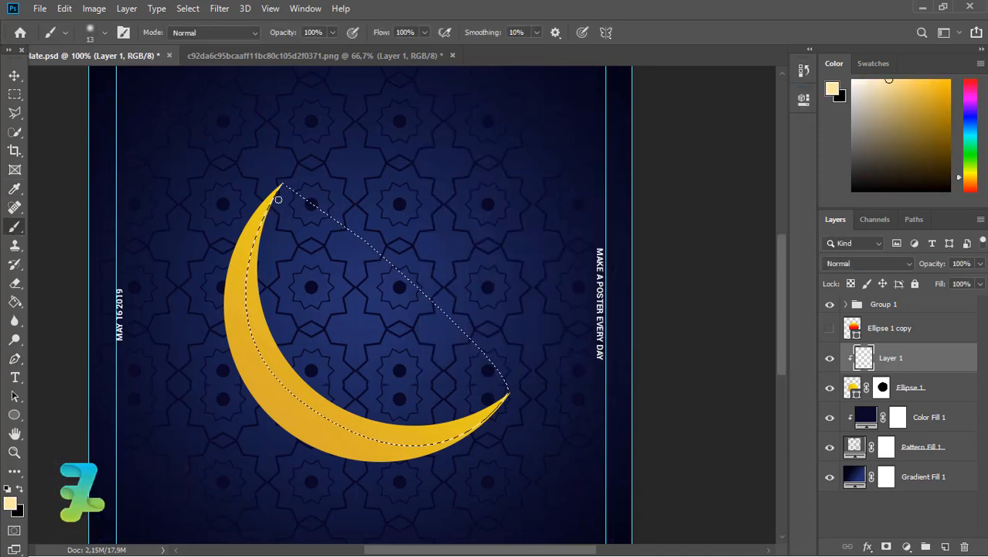
key("bracketright")
key("bracketright")
key("bracketright")
key("bracketright")
key("bracketright")
key("bracketright")
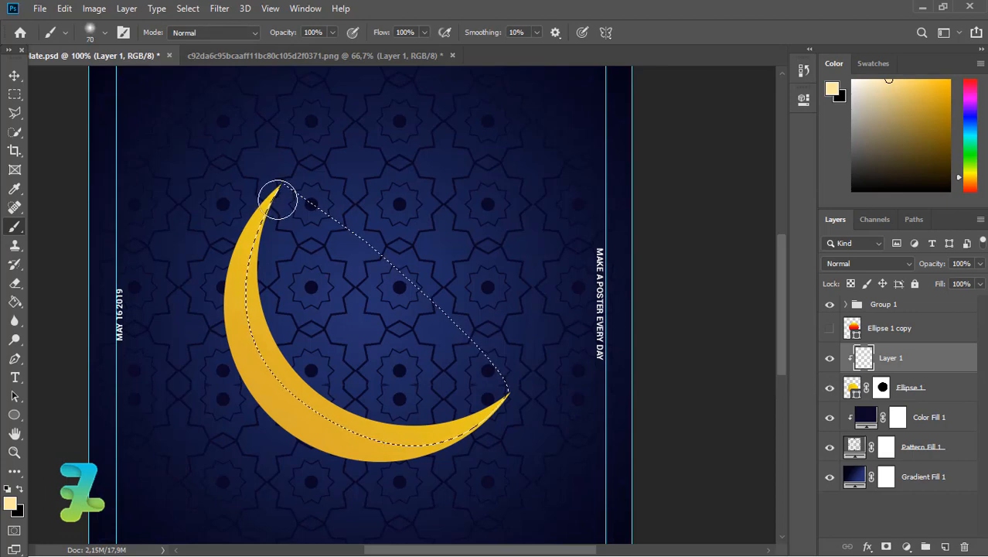
mouse_move(268, 293)
left_mouse_down()
mouse_move(331, 382)
mouse_move(483, 412)
mouse_move(432, 432)
mouse_move(228, 218)
mouse_move(357, 384)
left_mouse_up()
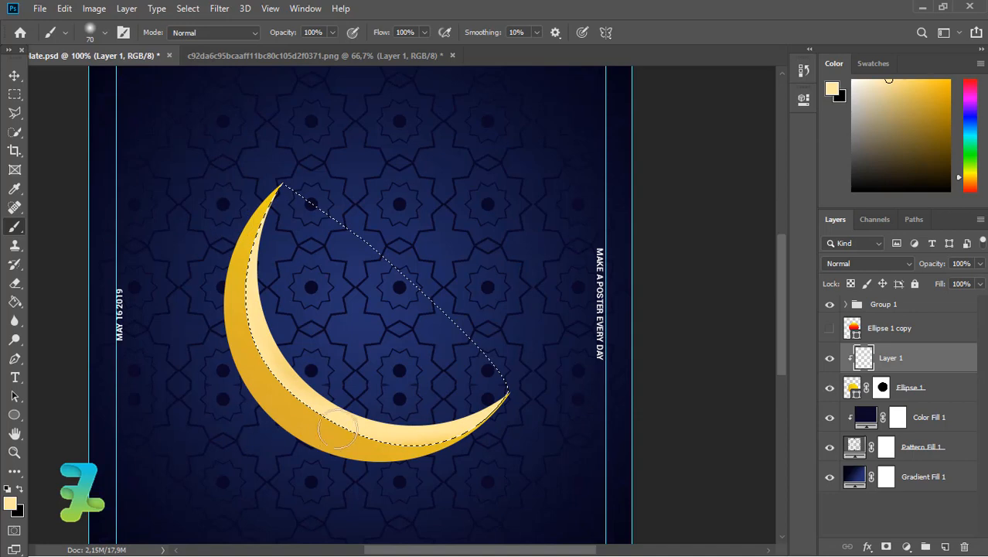
left_click_drag(337, 430, 513, 445)
key("ctrl+d")
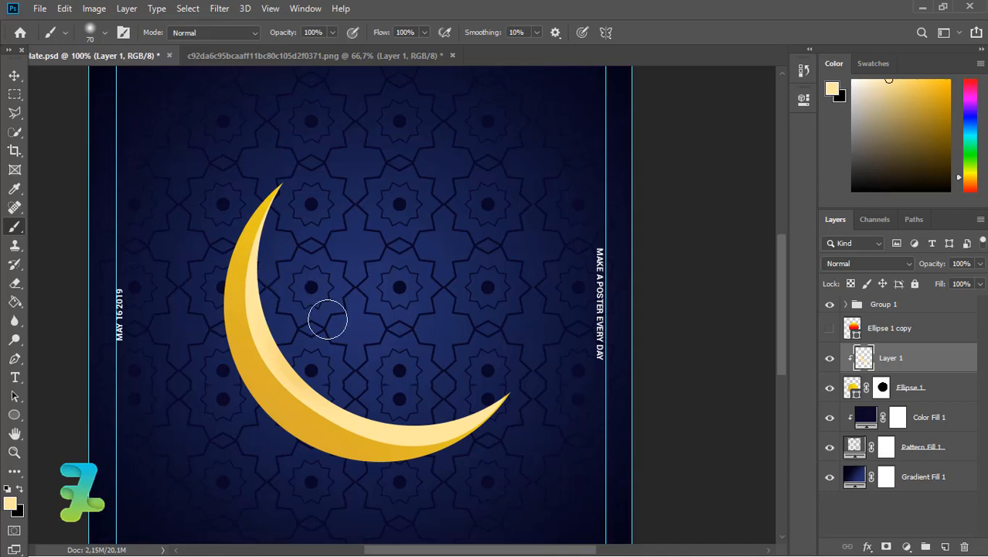
Step: Load the complete set of custom shapes for the Custom Shape tool
key("ctrl+minus")
key("ctrl+minus")
key("ctrl+plus")
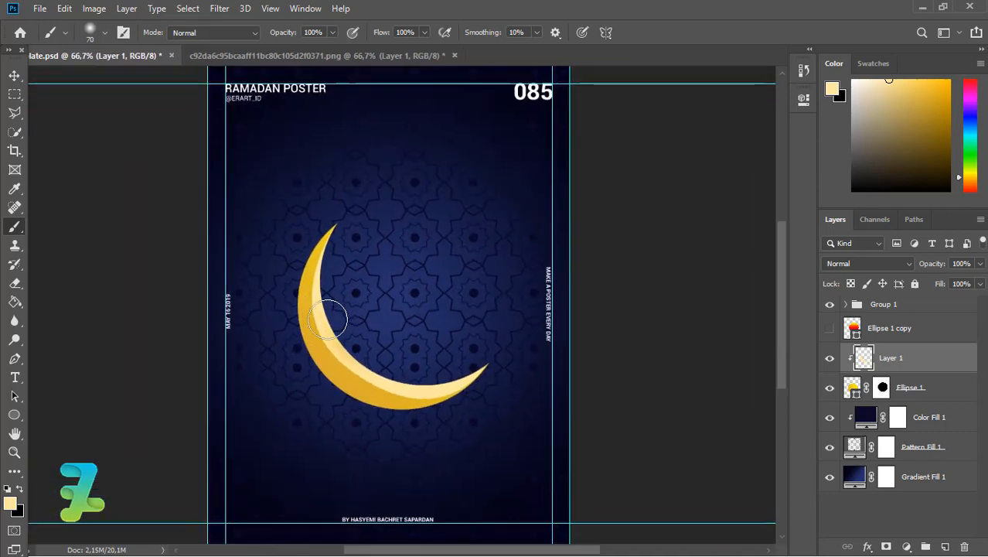
left_click(14, 417)
left_click(77, 480)
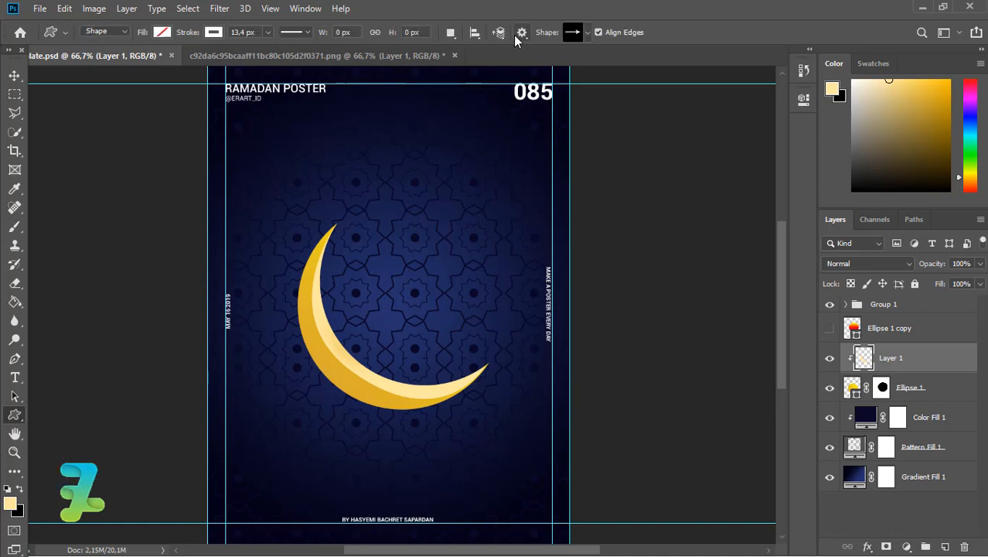
left_click(587, 32)
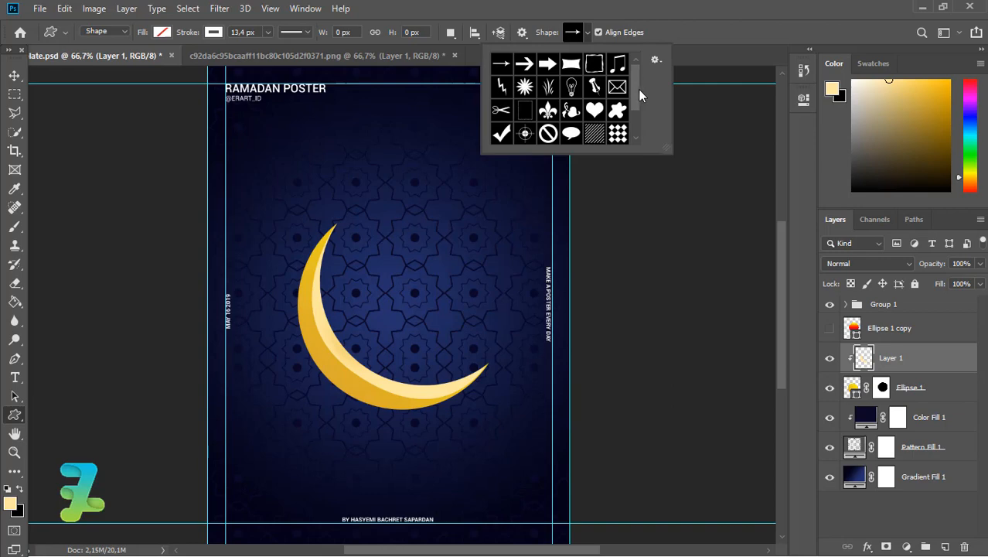
scroll(638, 100, "down", 2)
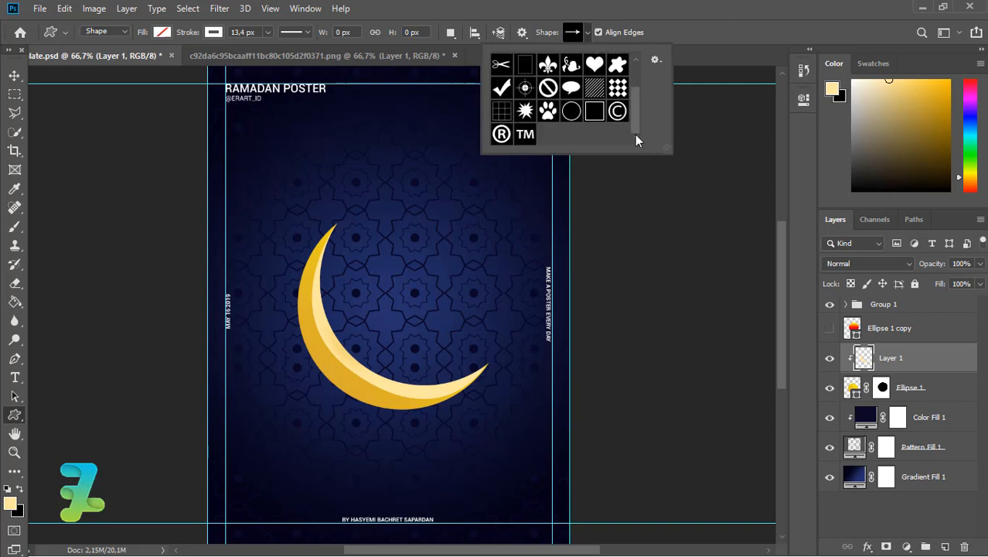
left_click(655, 60)
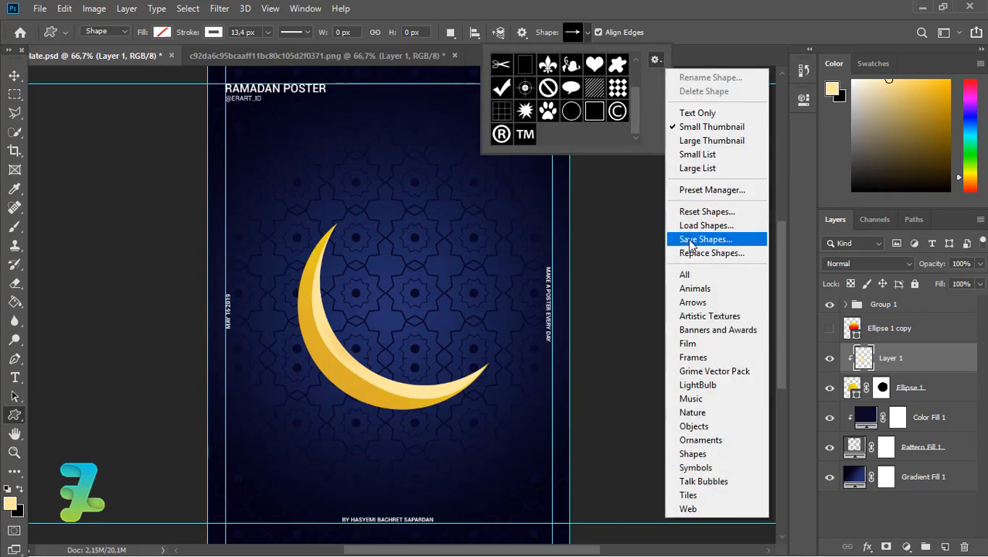
left_click(689, 275)
left_click(468, 223)
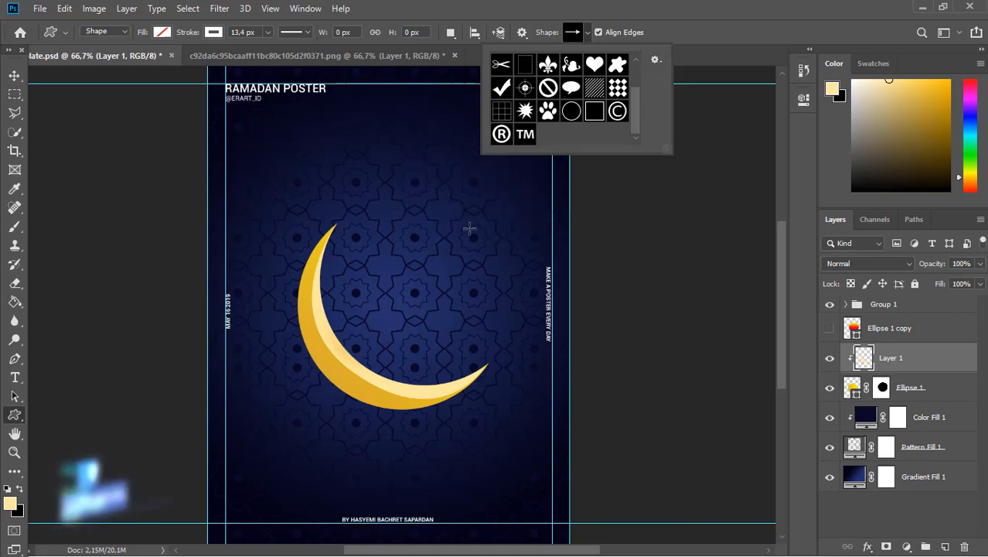
Step: Choose the solid five-pointed star and draw it about 99 × 94 px on a new layer inside the crescent's opening
left_click_drag(633, 72, 638, 105)
left_click(616, 68)
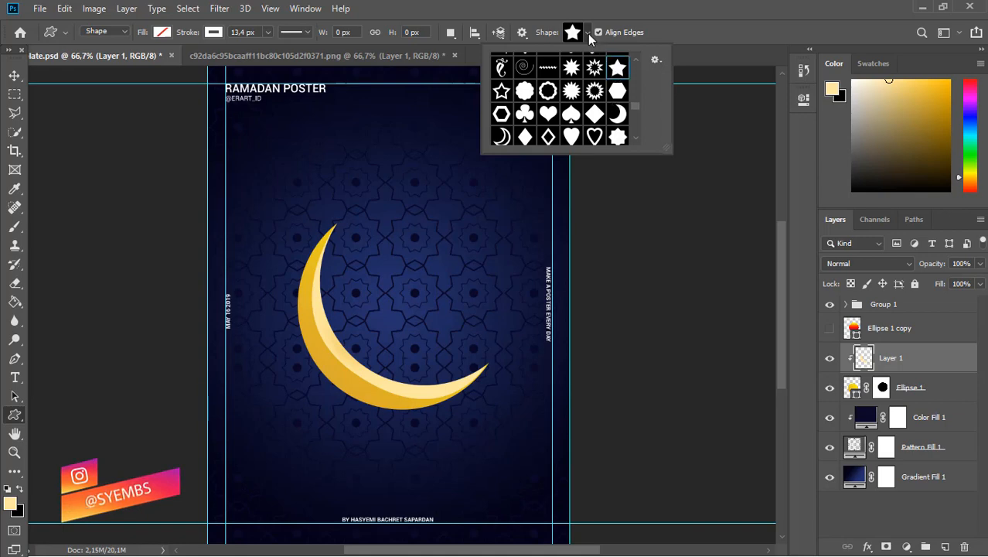
left_click(587, 34)
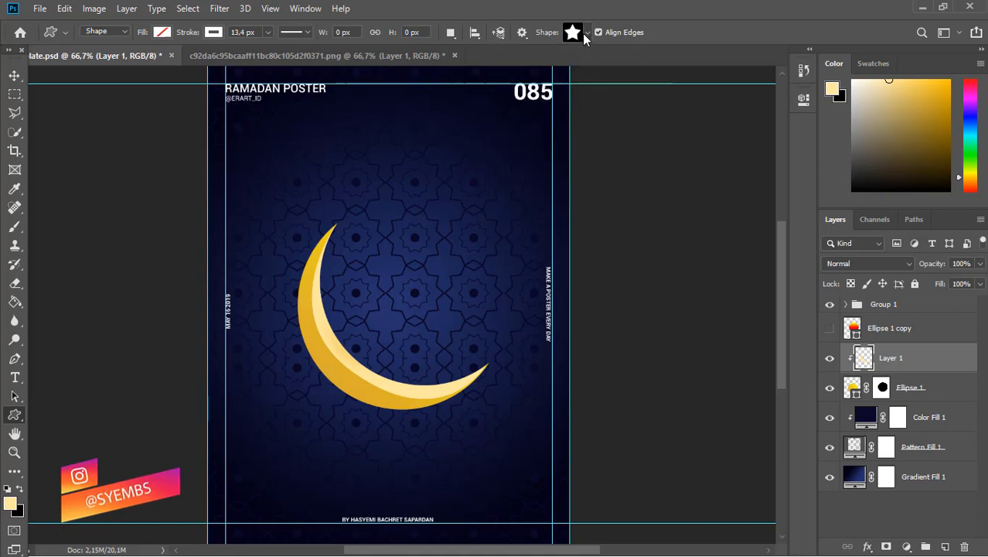
left_click(944, 545)
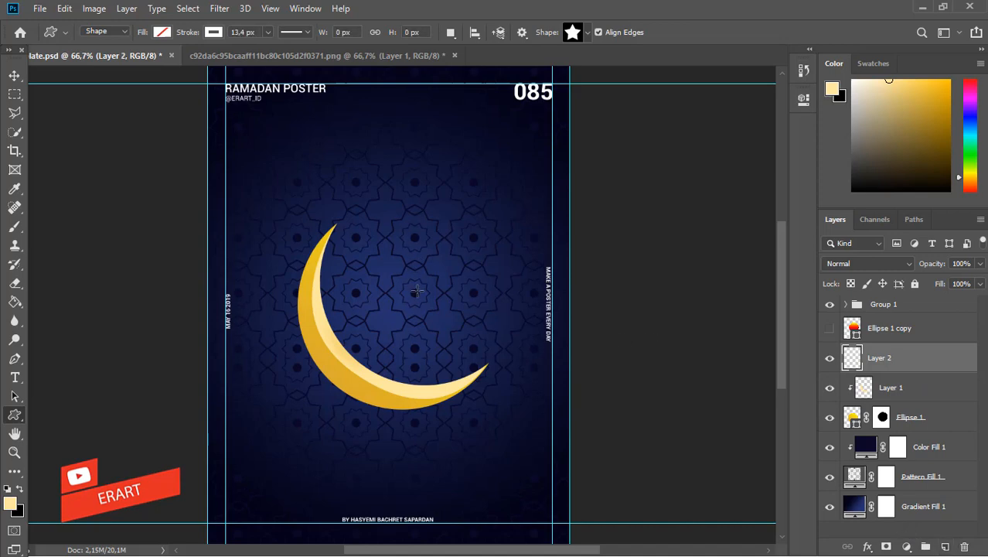
left_click_drag(418, 301, 373, 244)
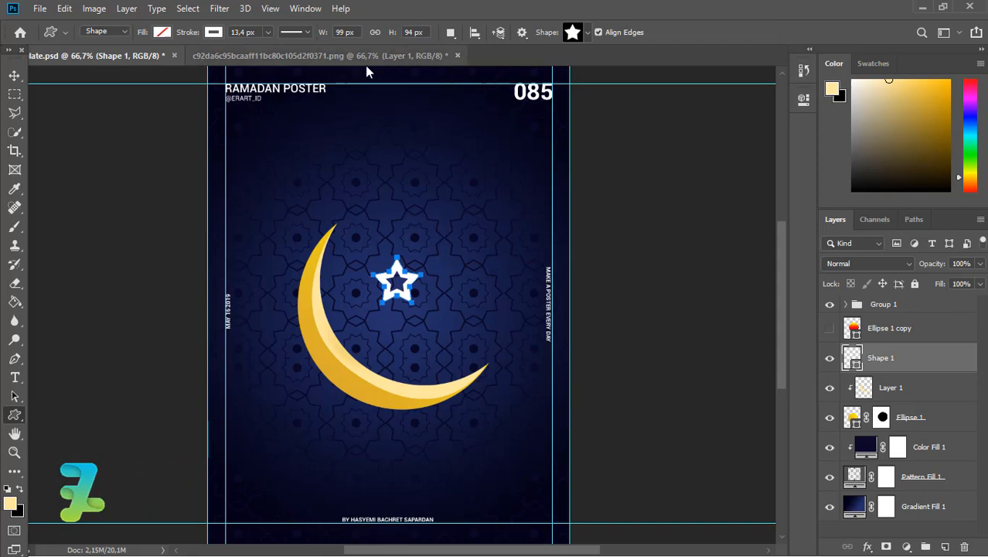
Step: Remove the star's stroke and give it a linear gradient fill whose first stop is the gold sampled from the crescent
left_click(209, 33)
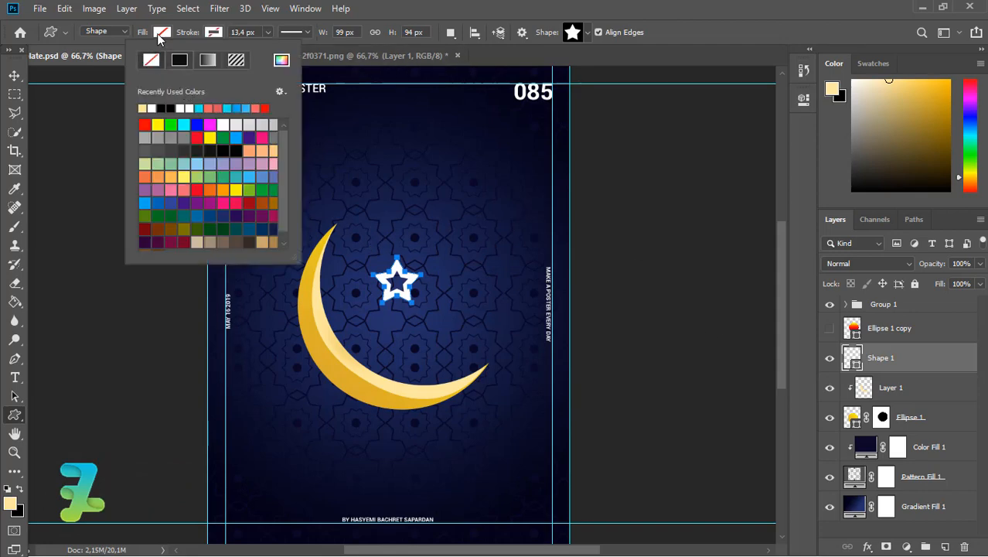
left_click(152, 59)
left_click(156, 60)
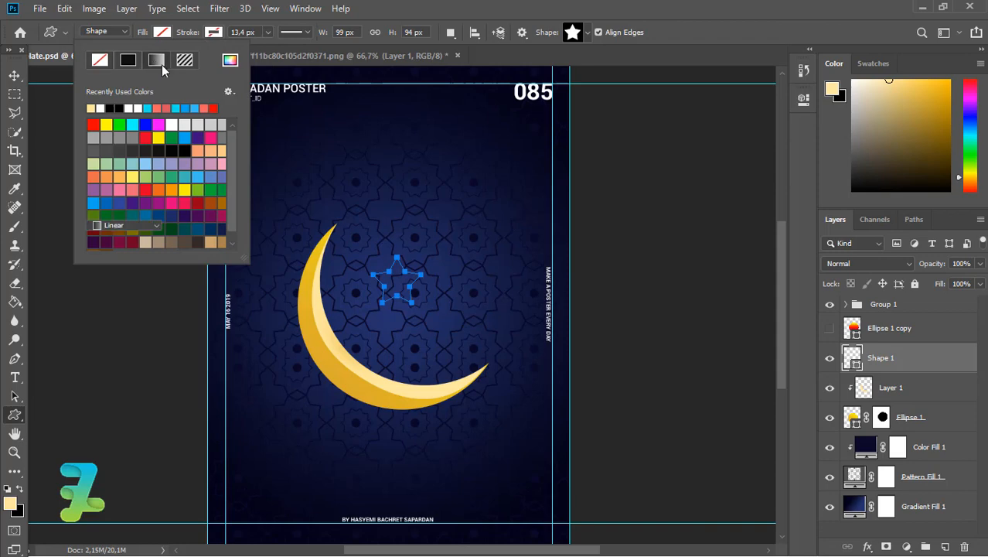
left_click(187, 193)
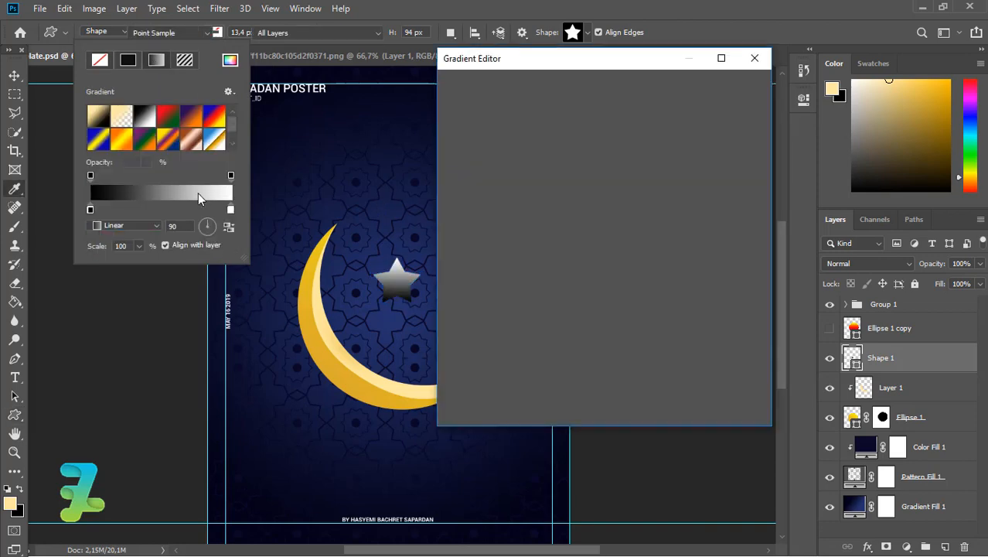
double_click(456, 325)
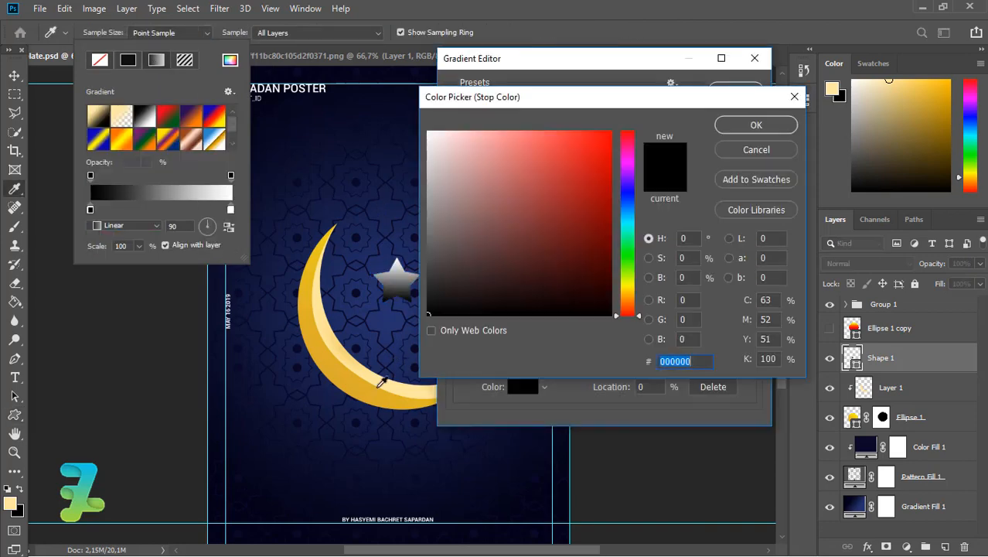
left_click(378, 387)
left_click(756, 125)
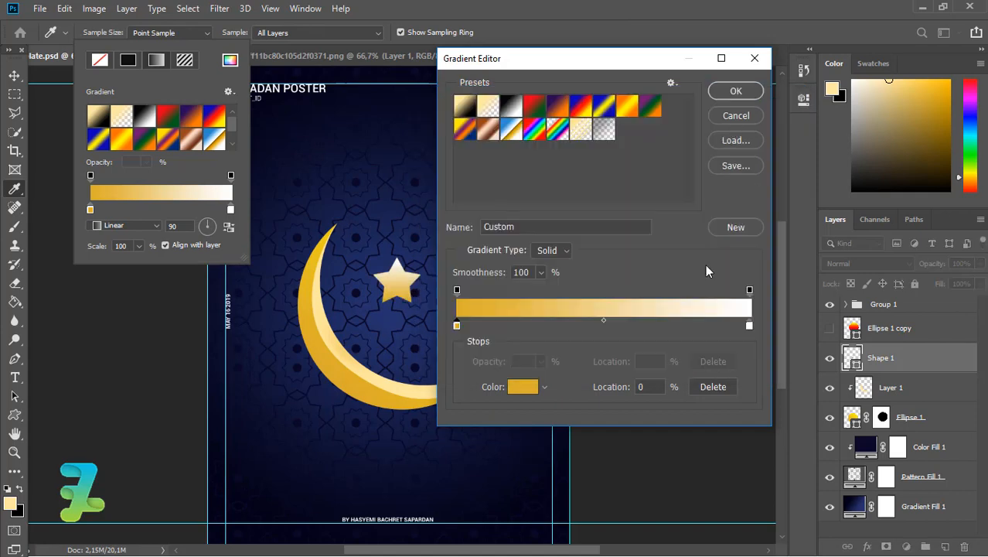
Step: Change the white end stop of the star's gradient to bright yellow and apply the gradient
double_click(751, 325)
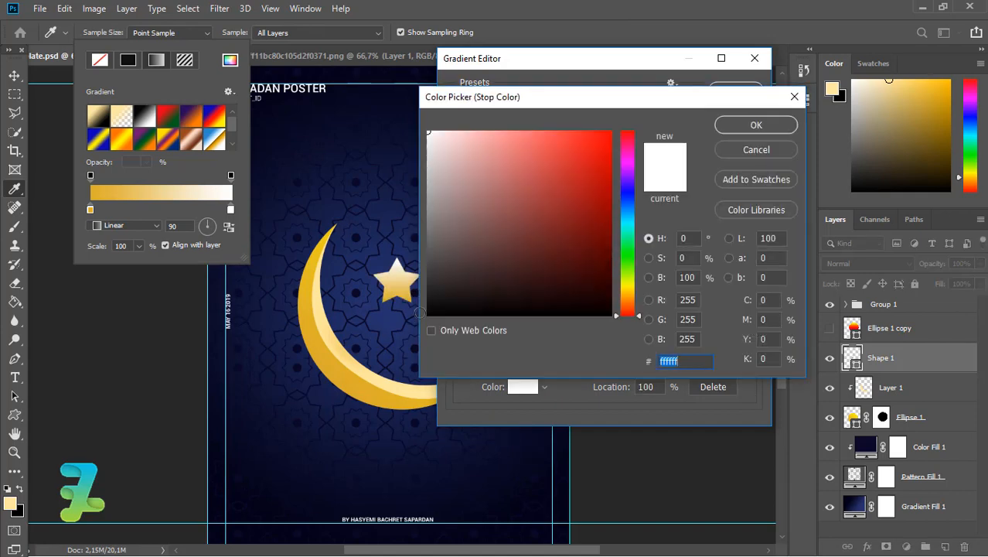
left_click(327, 352)
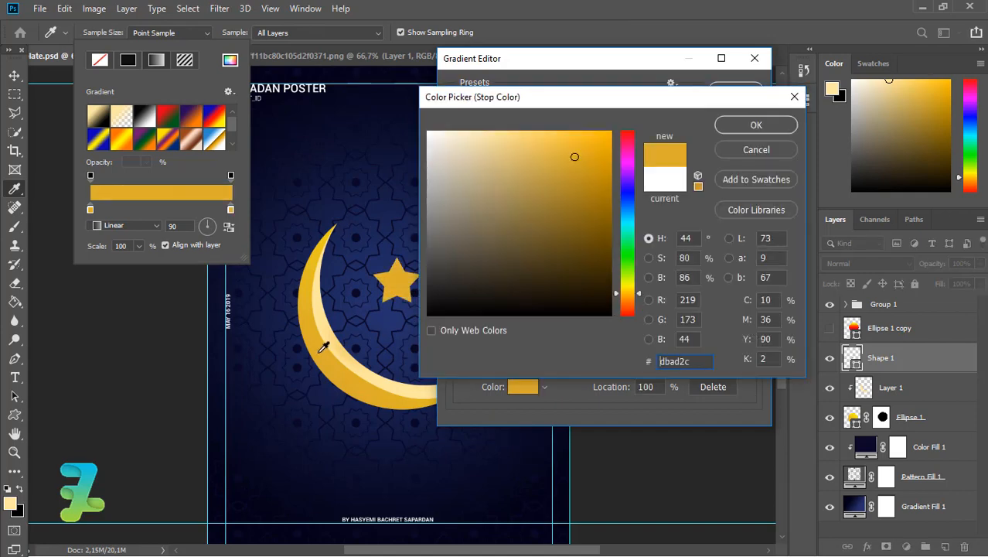
type("ffbc00")
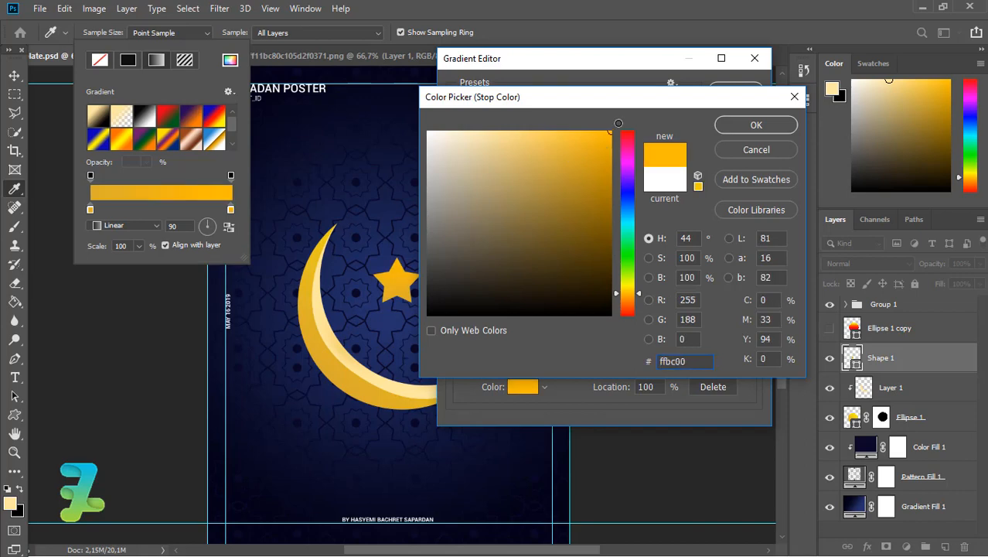
left_click_drag(626, 306, 633, 283)
left_click(735, 130)
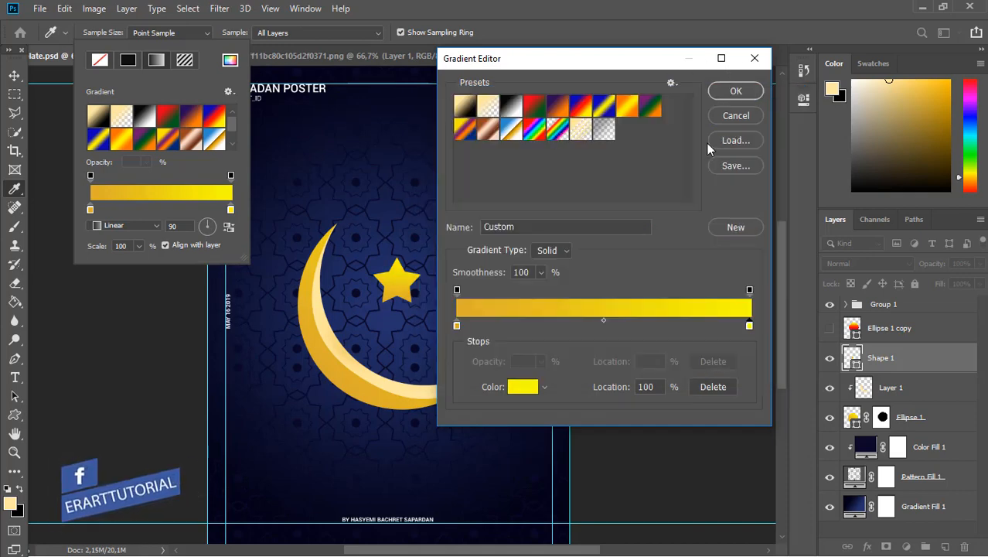
left_click(733, 91)
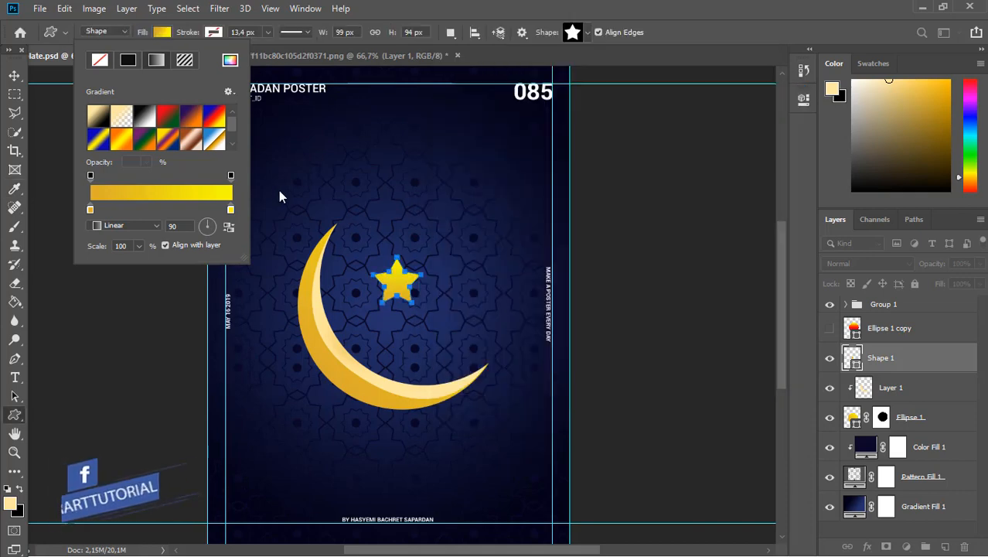
Step: Shift the star slightly lower in the crescent's opening and place a slightly smaller copy of it above the crescent's upper tip
left_click(15, 75)
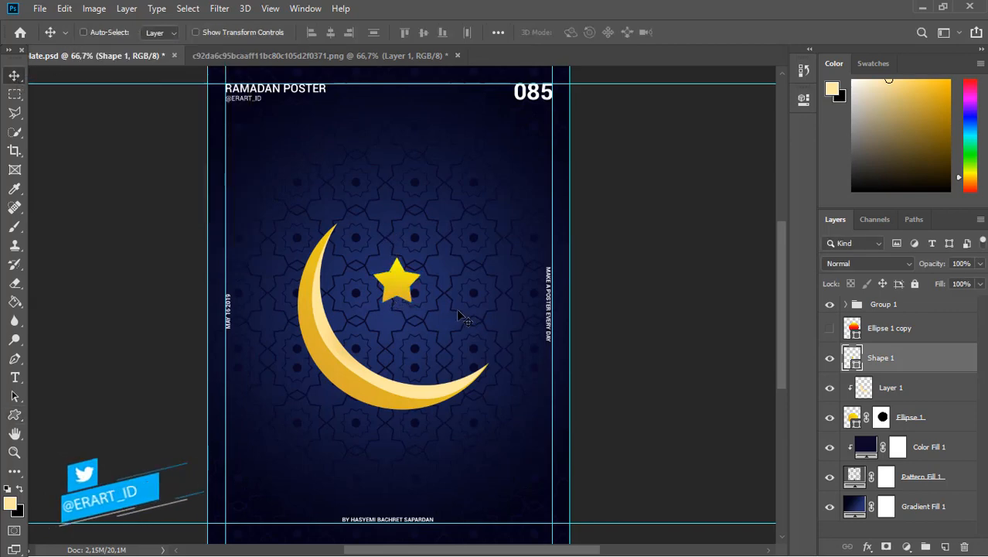
left_click_drag(400, 287, 288, 223)
key("ctrl+j")
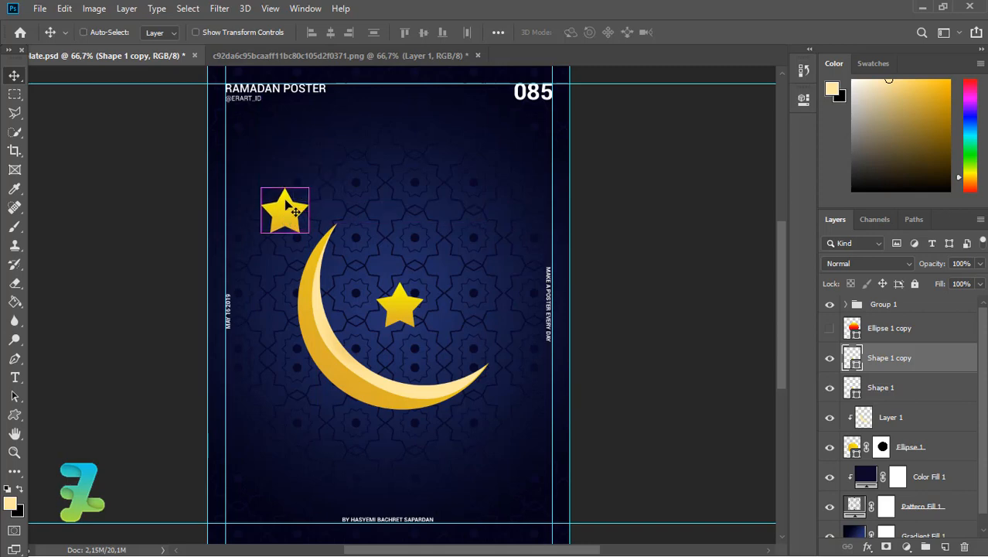
key("ctrl+t")
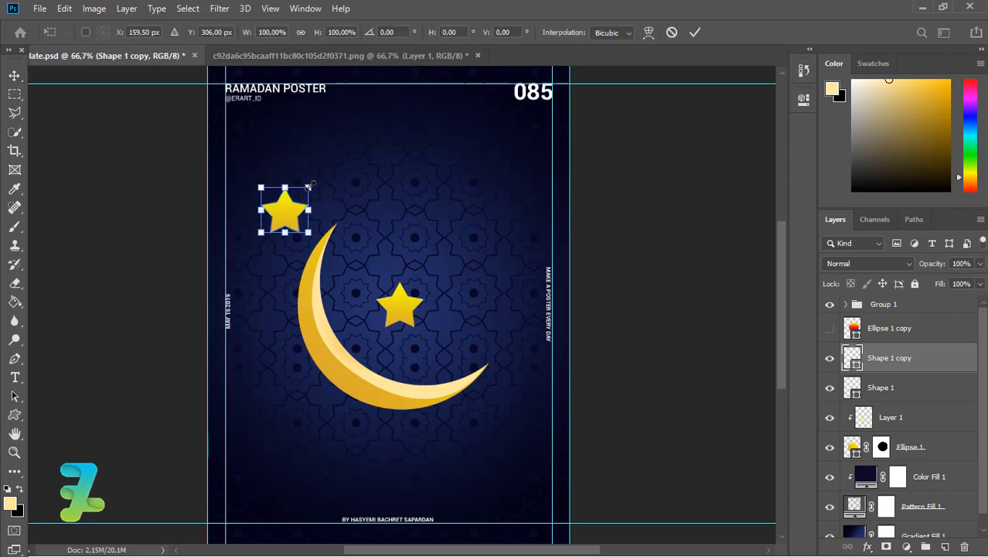
mouse_move(308, 187)
left_mouse_down()
mouse_move(295, 199)
mouse_move(307, 176)
left_mouse_up()
key("Return")
Step: Add two progressively smaller star copies, one above the crescent's lower tip and one near the poster's upper-right corner scaled to about 78%
key("ctrl+j")
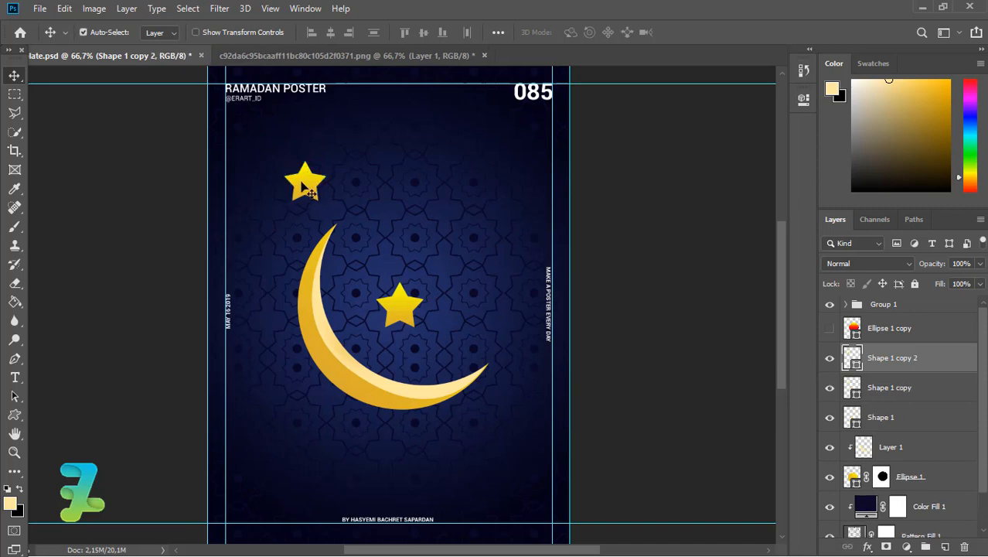
left_click_drag(307, 188, 458, 242)
key("ctrl+t")
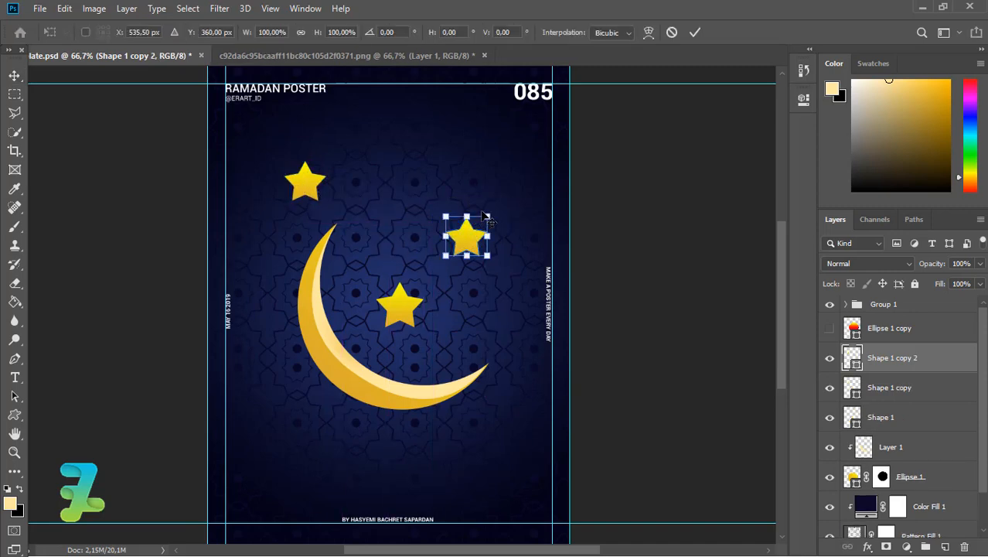
left_click_drag(490, 210, 533, 155)
key("Return")
key("ctrl+t")
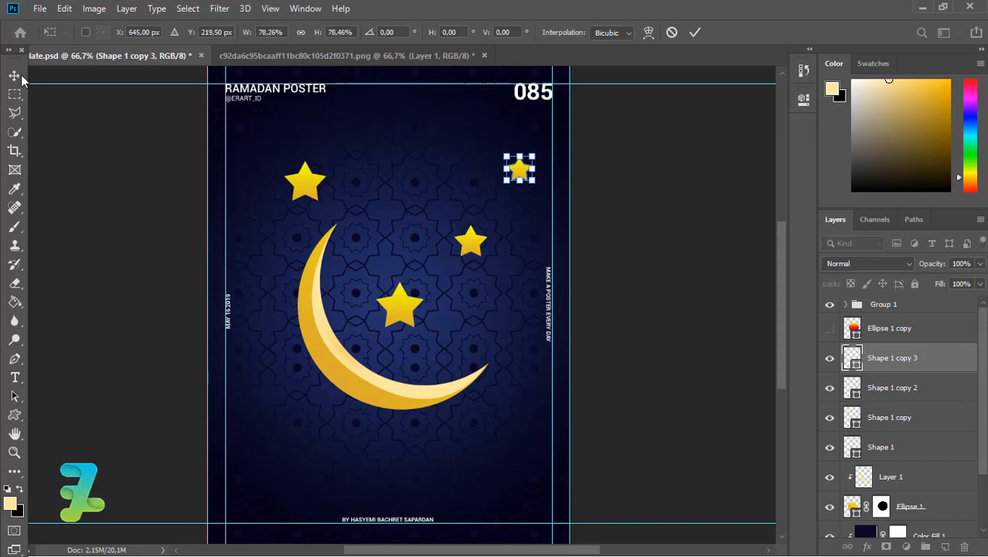
left_click(20, 76)
Step: Place a copy of the smallest star left of the crescent and shift the star above the crescent's upper tip slightly right
key("ctrl+j")
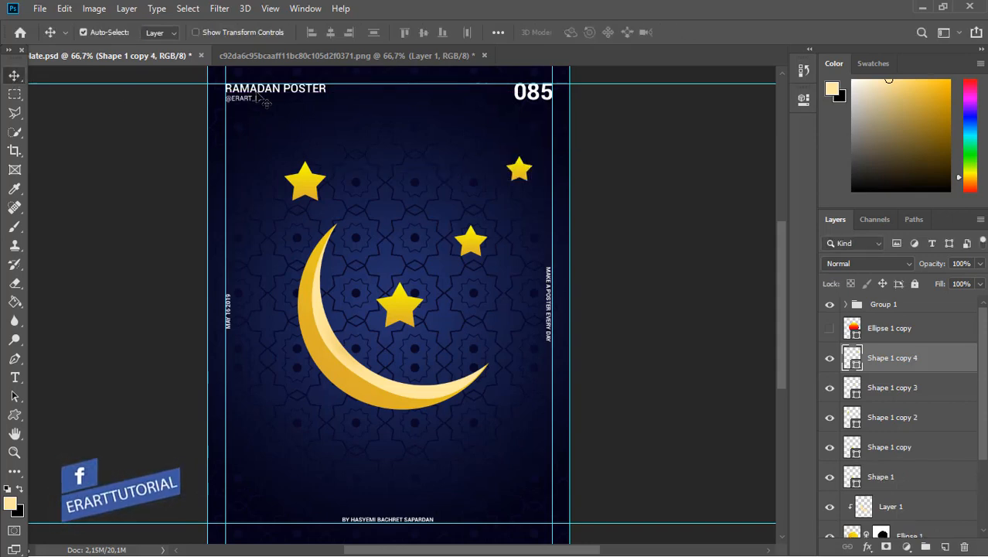
left_click_drag(524, 182, 248, 277)
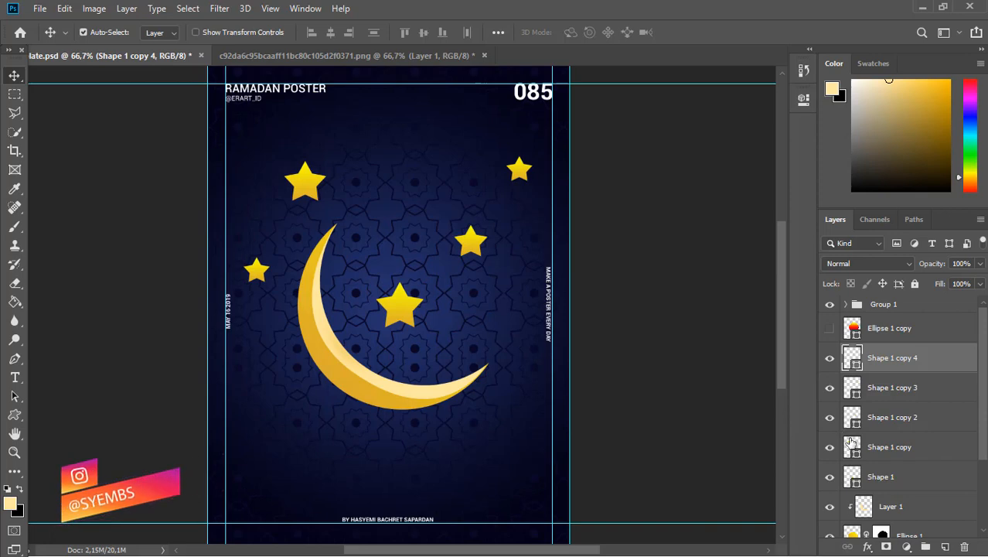
left_click_drag(310, 182, 323, 182)
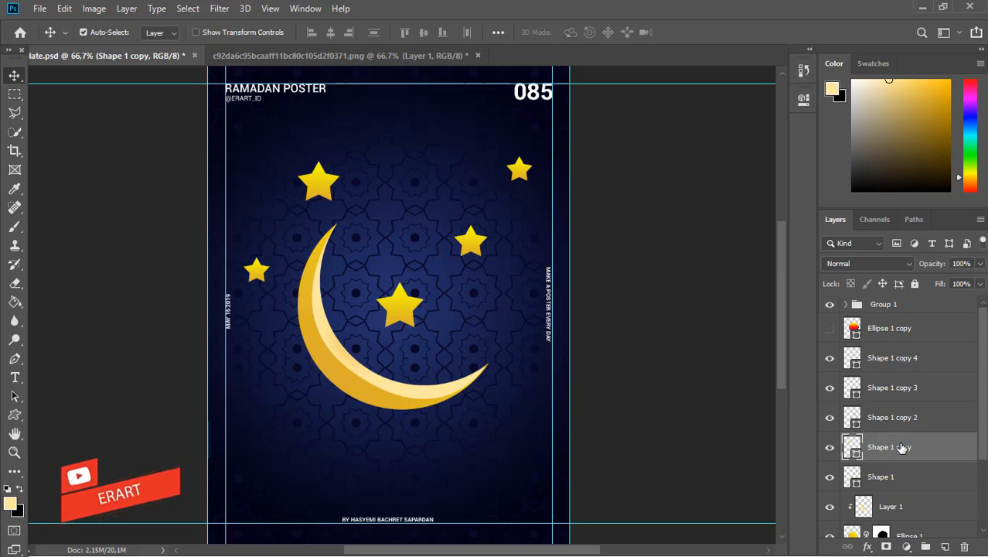
Step: Add an empty layer between the crescent's highlight layer and the star layers, and choose the Rectangle tool
left_click(920, 513)
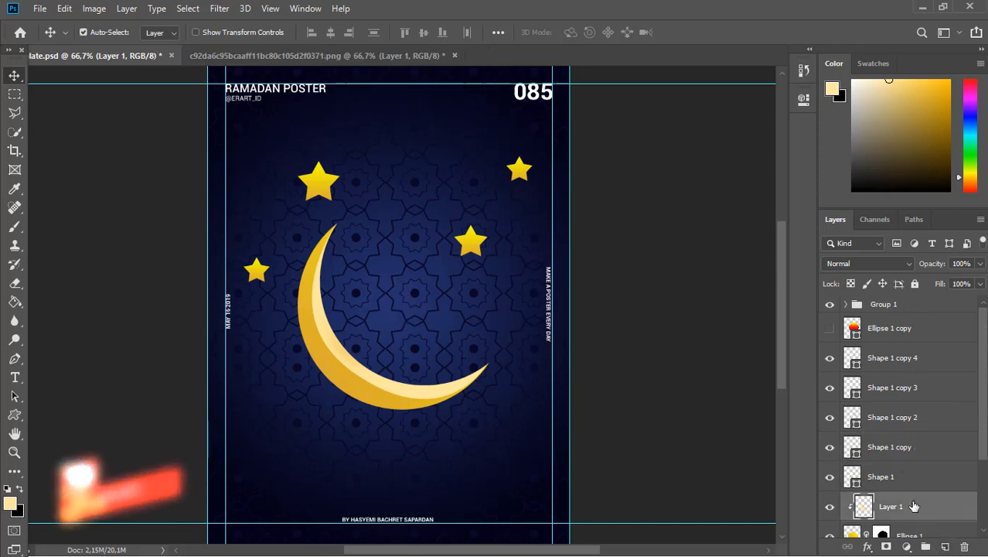
left_click(830, 477)
left_click(944, 546)
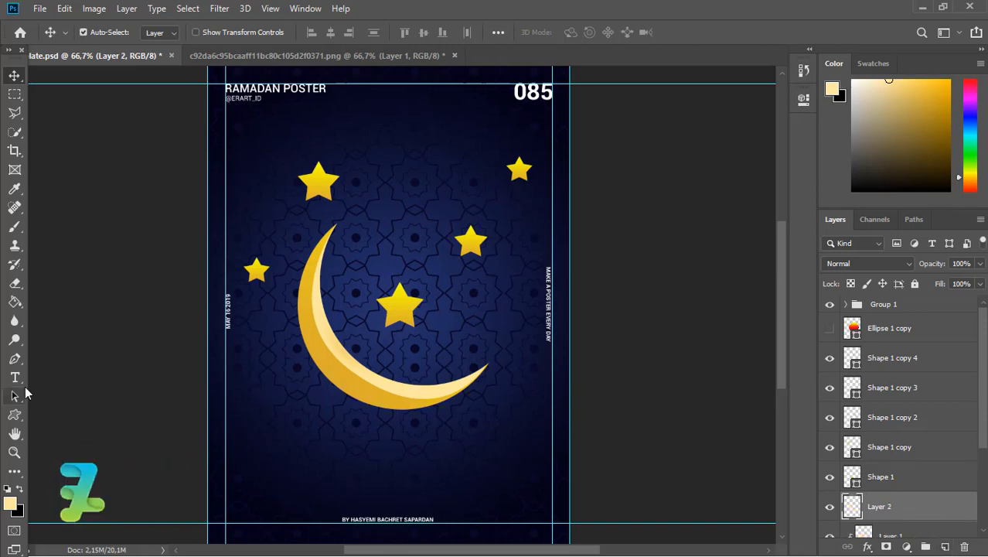
left_click(13, 416)
left_click(36, 418)
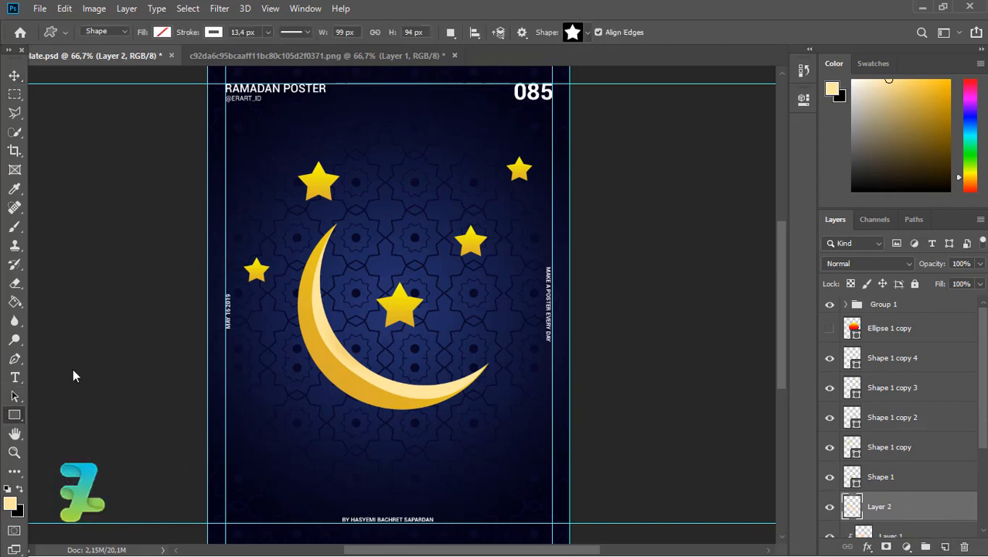
Step: Set the rectangle's fill to a linear gradient from pale yellow to the gold sampled from the crescent
left_click(162, 33)
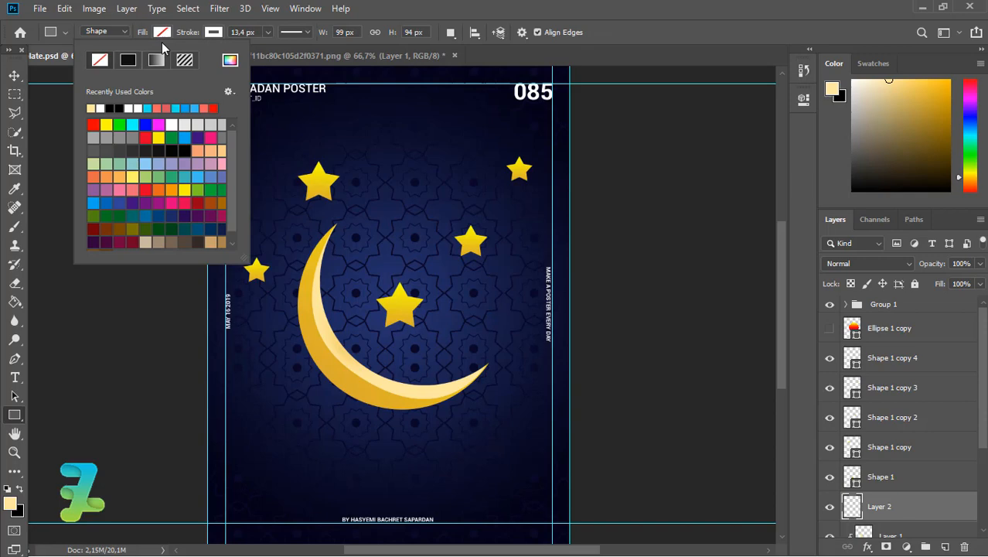
left_click(92, 109)
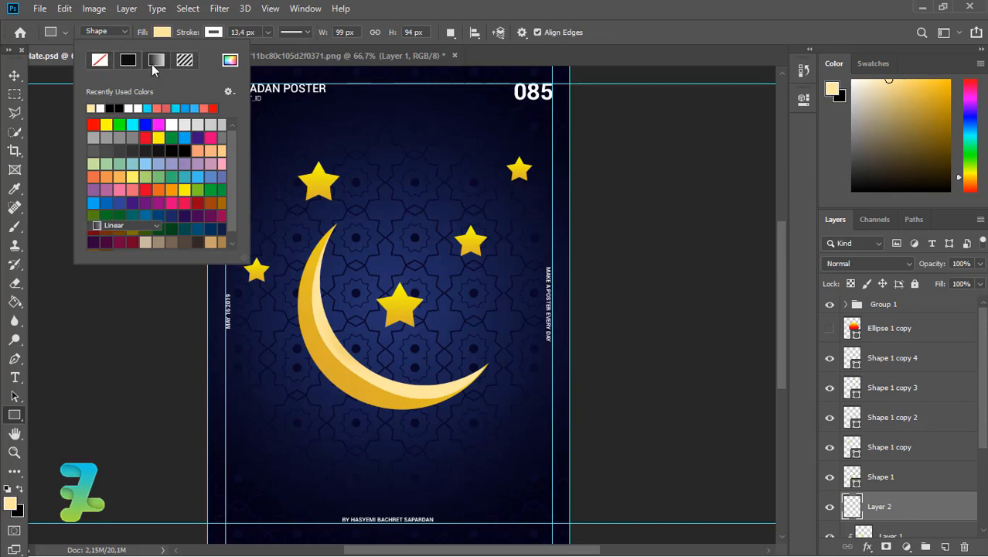
left_click(152, 63)
left_click(121, 126)
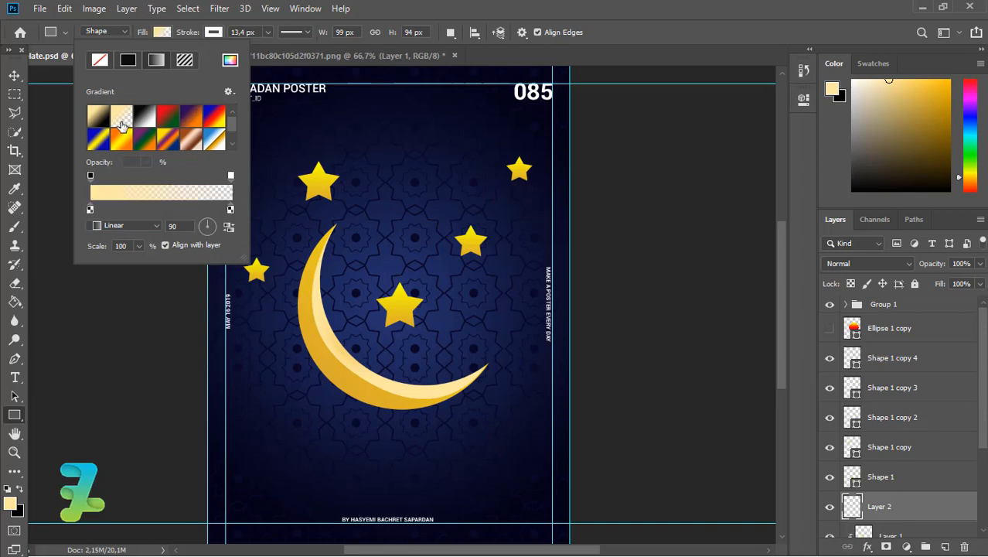
double_click(230, 210)
left_click(375, 376)
left_click(369, 395)
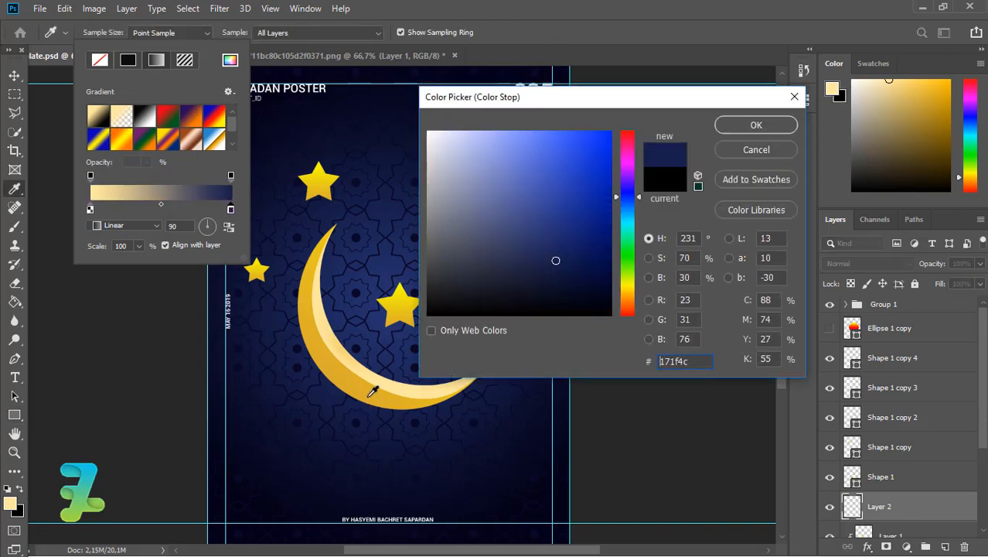
left_click(372, 392)
left_click(749, 123)
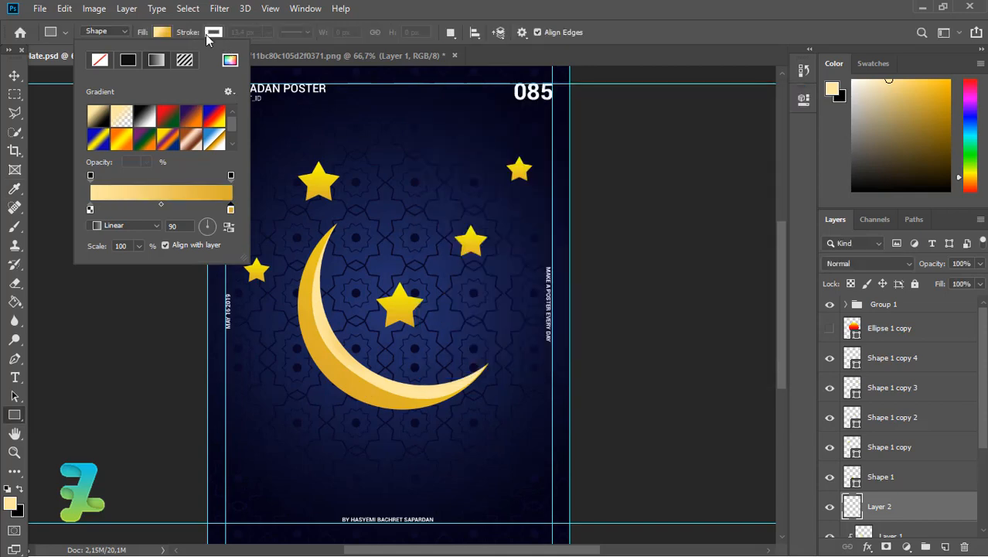
Step: Turn off the rectangle's stroke and draw a string about 3 × 462 px from the central star's tip to the poster's top edge
left_click(206, 34)
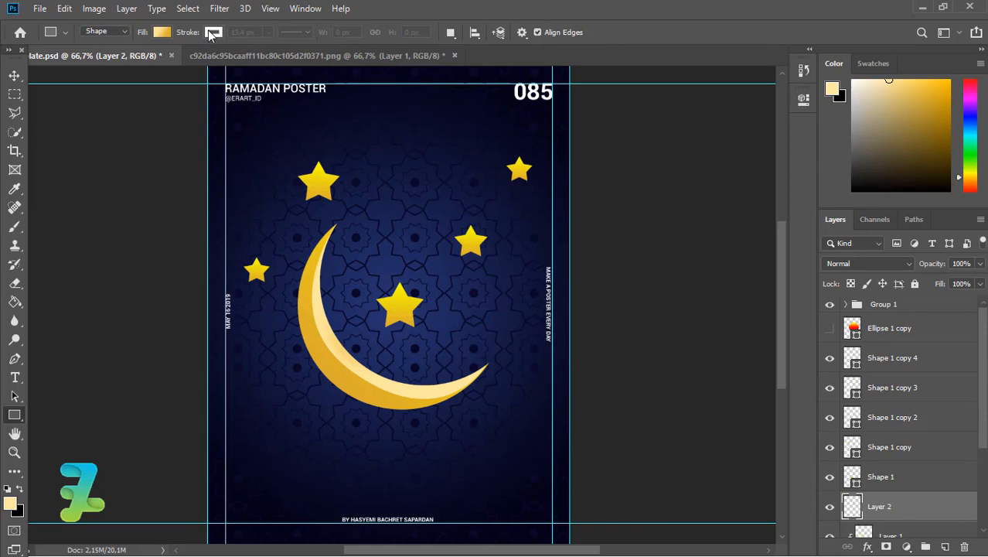
left_click(15, 416)
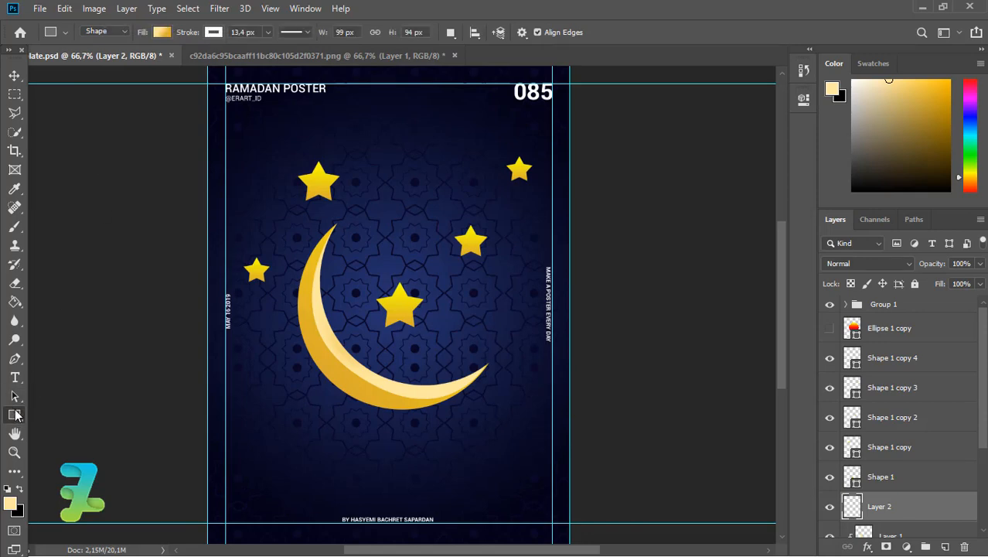
left_click(213, 32)
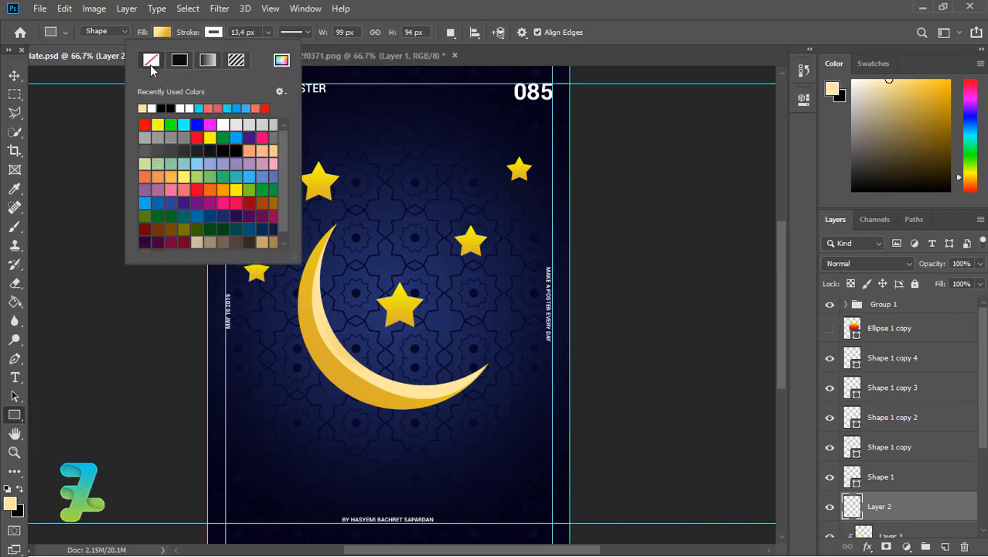
left_click(209, 38)
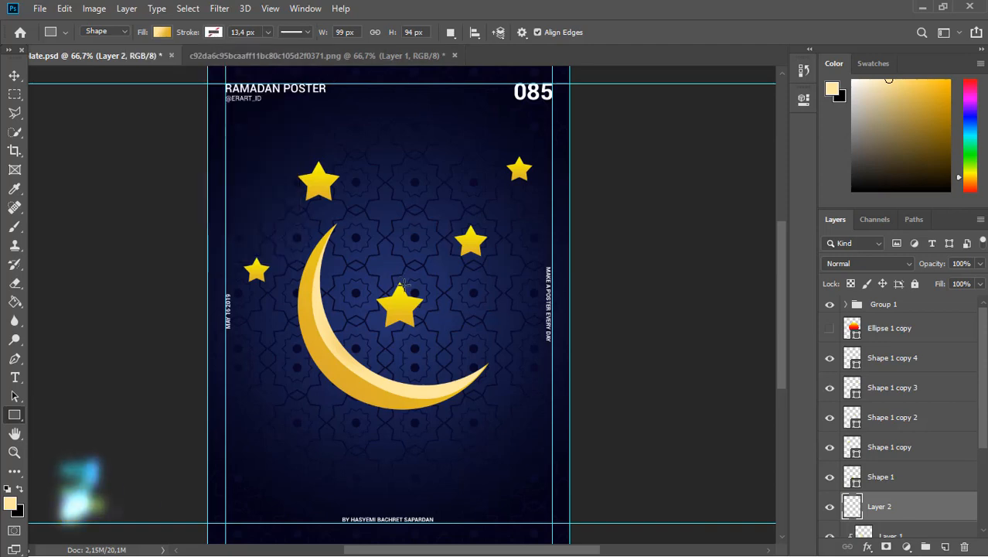
left_click_drag(400, 286, 401, 78)
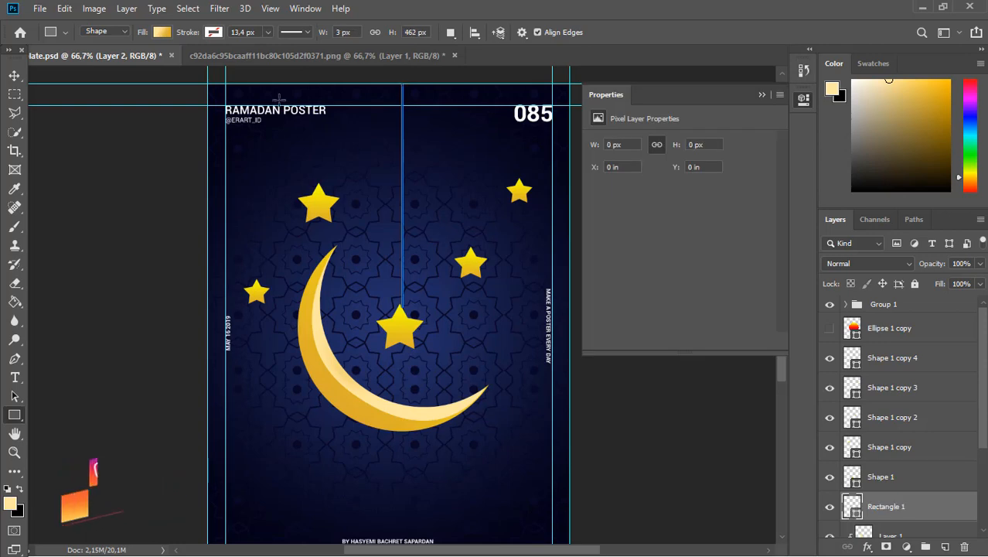
Step: Nudge the string a few pixels left to line up with the central star's top point
left_click(15, 75)
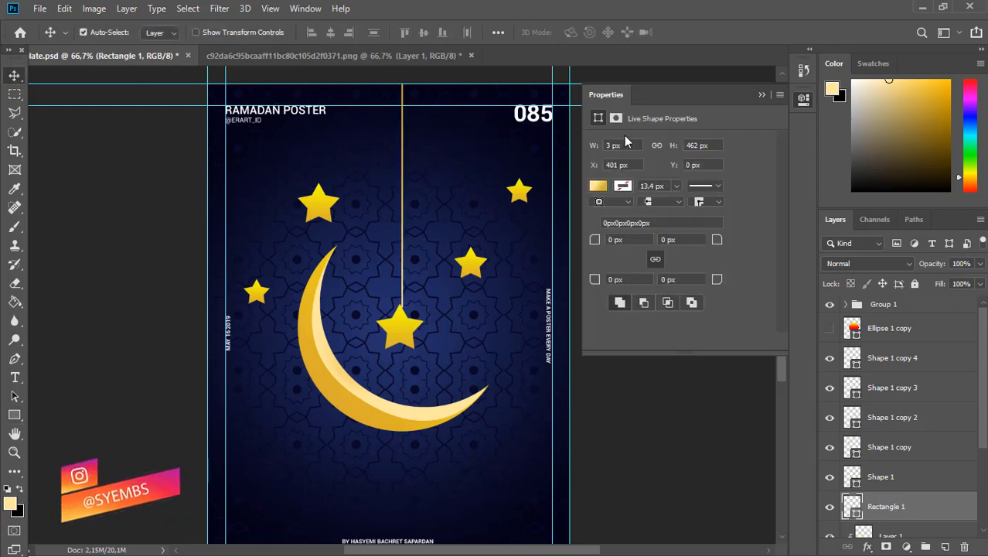
left_click(759, 96)
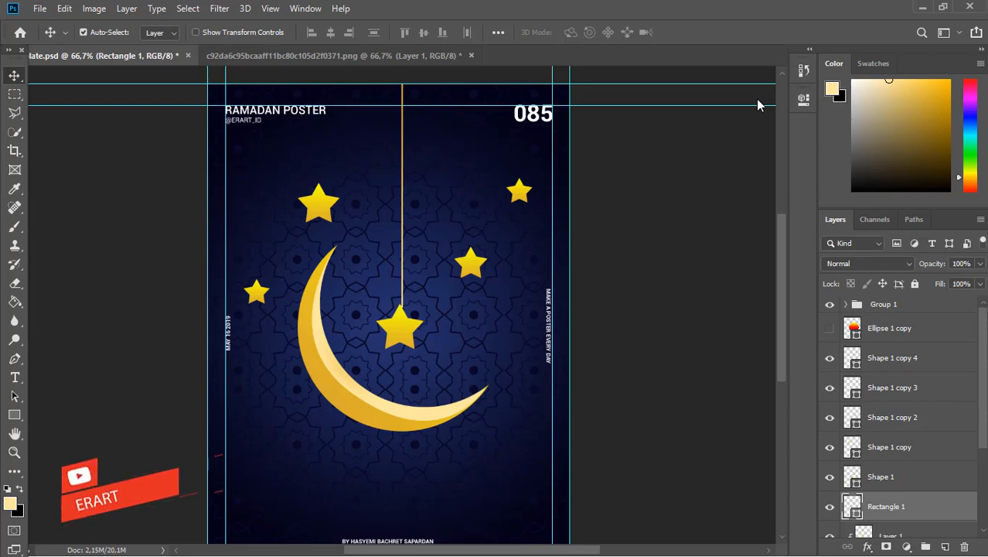
key("Left")
key("Left")
key("Left")
key("Left")
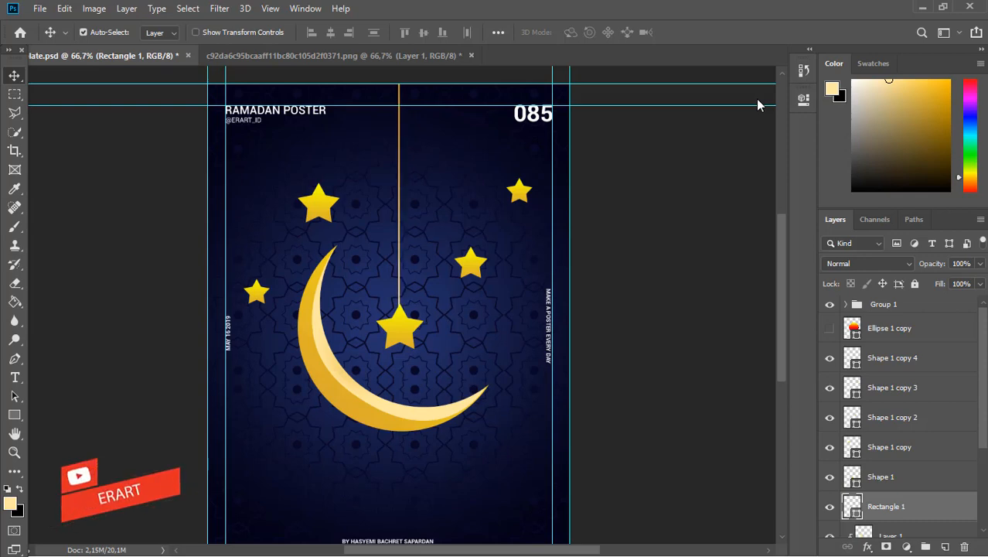
Step: Nudge the string slightly right to centre it on the central star's top point
key("Right")
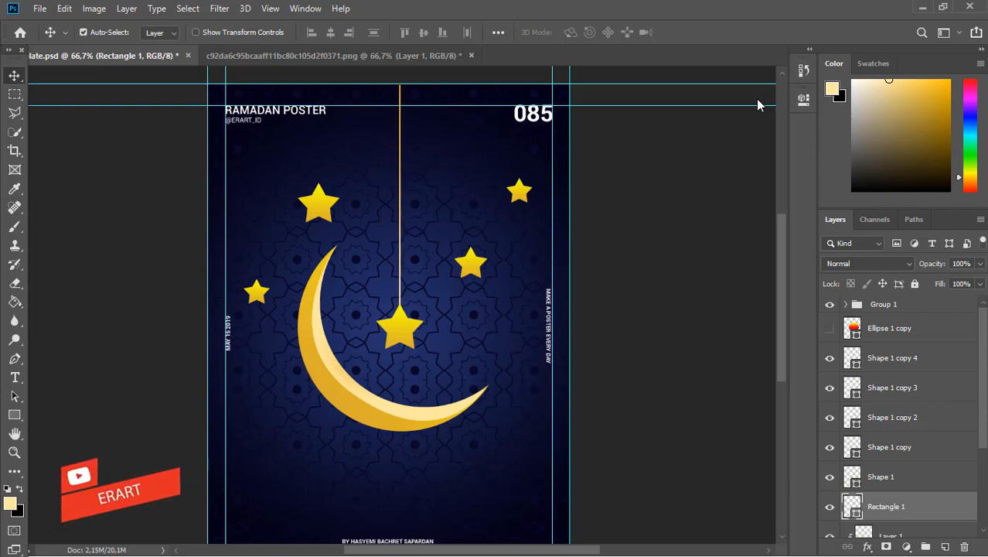
key("ctrl+j")
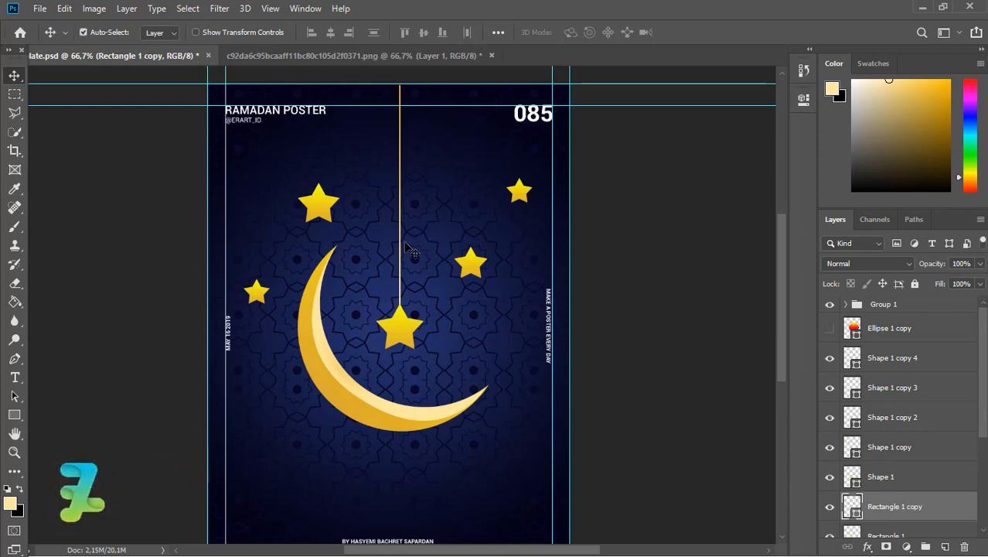
key("Right")
key("Right")
key("Right")
key("Right")
key("Right")
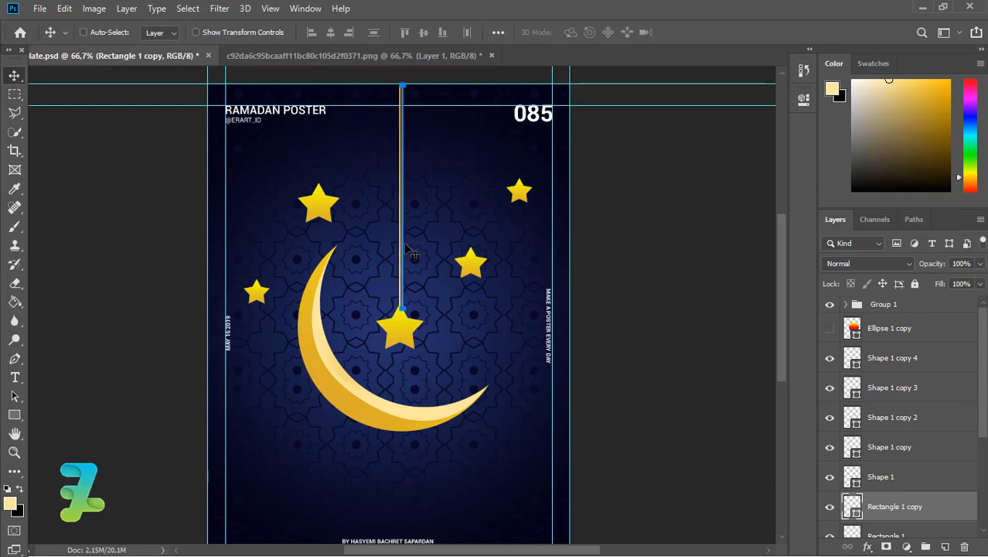
mouse_move(484, 262)
left_mouse_down()
mouse_move(515, 287)
mouse_move(484, 280)
left_mouse_up()
key("ctrl+plus")
key("ctrl+plus")
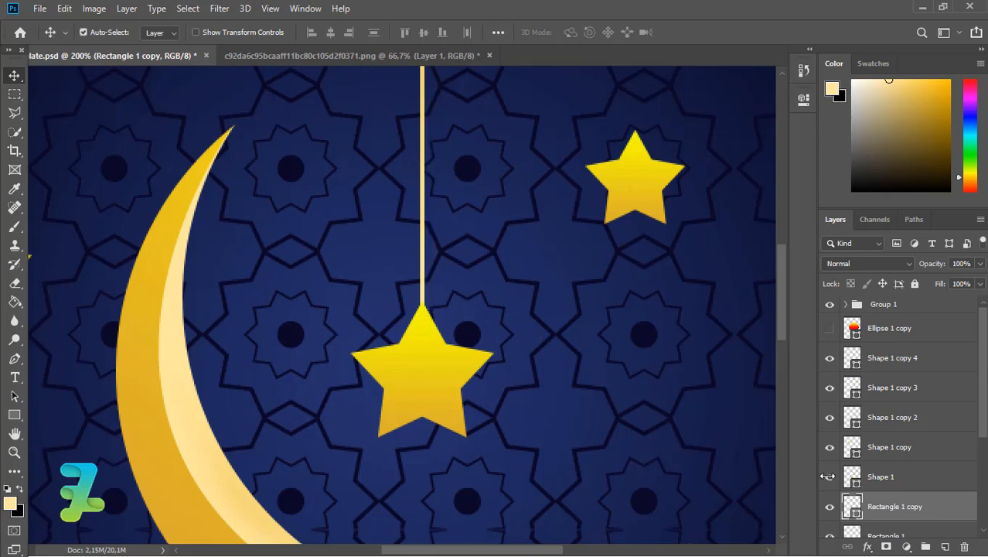
key("ctrl+z")
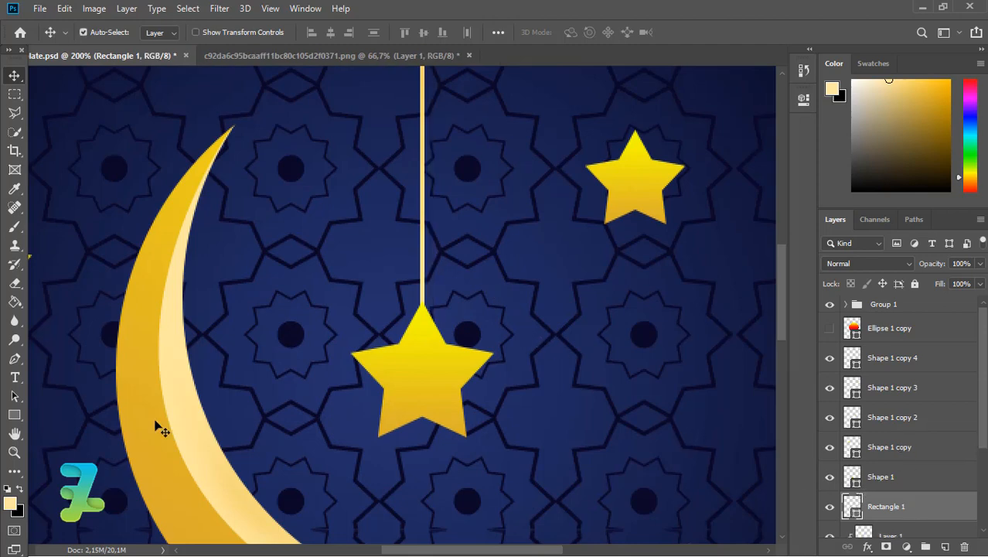
Step: Change the pale yellow stop of the string's gradient fill to the yellow #eee50f sampled from the central star
left_click(15, 415)
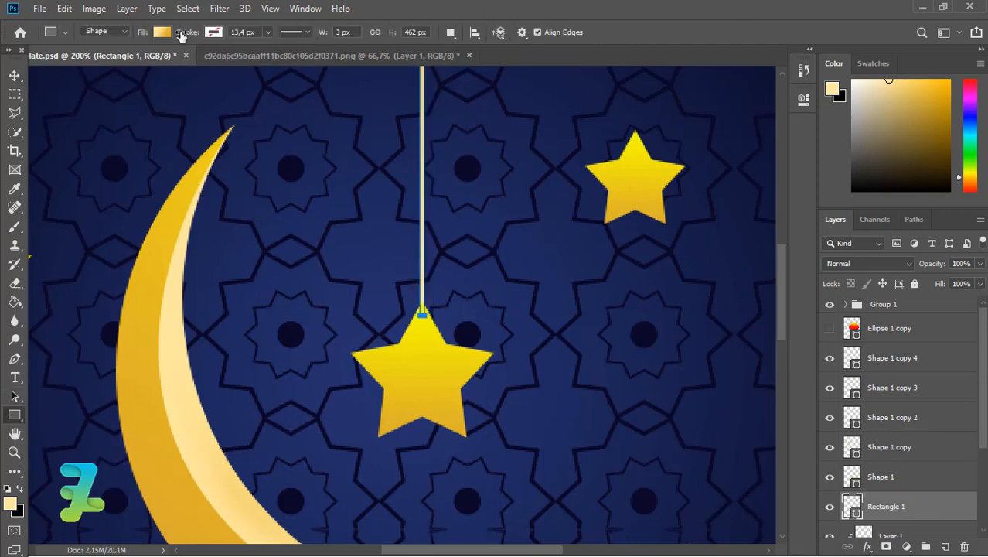
left_click(163, 33)
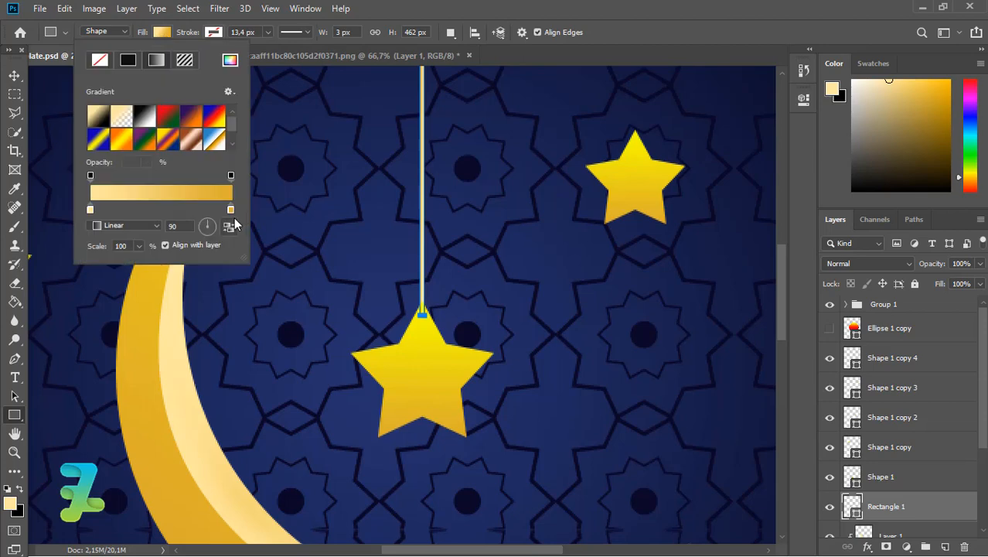
double_click(89, 210)
left_click(376, 346)
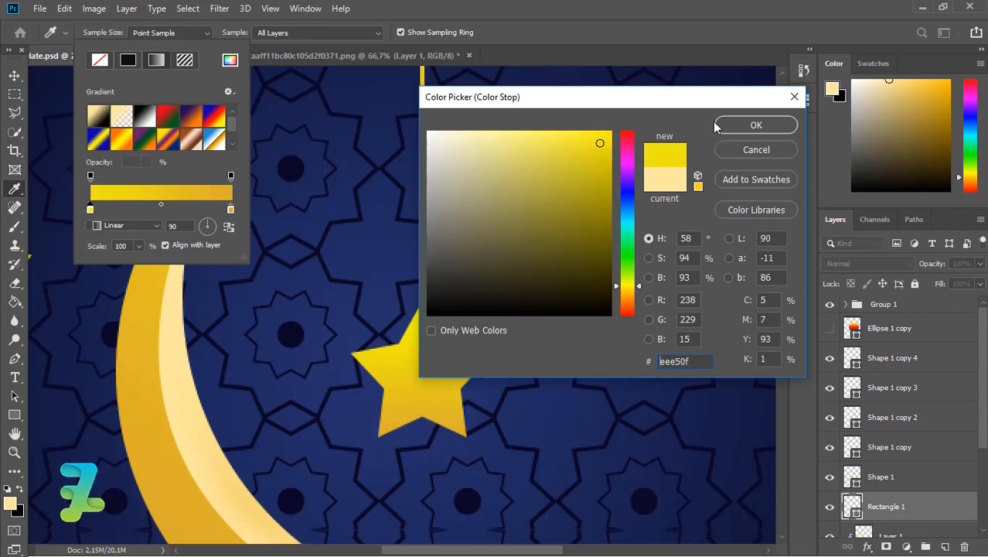
left_click(756, 126)
left_click(249, 148)
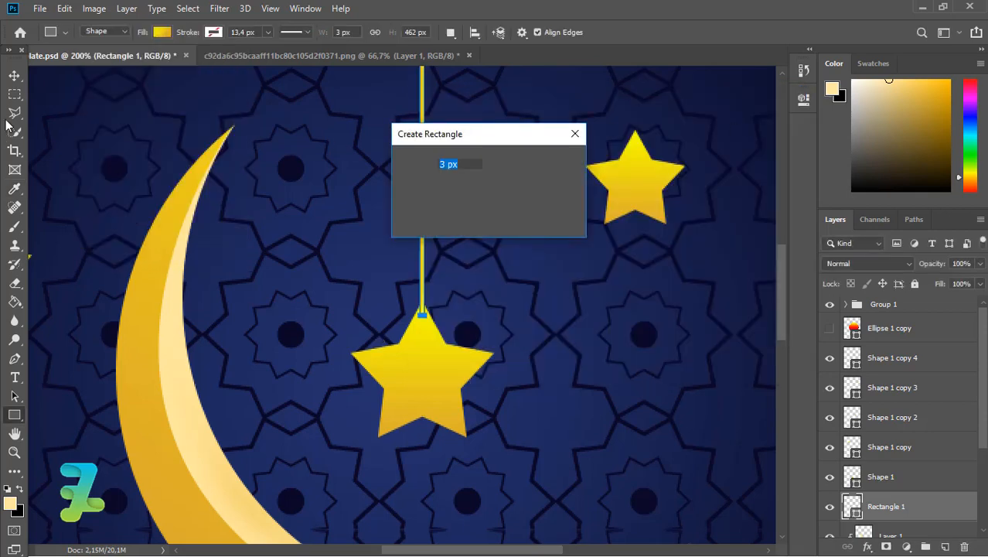
left_click(515, 223)
Step: Duplicate the string and move the copy so it ends at the tip of the star just right of the central one
left_click(19, 76)
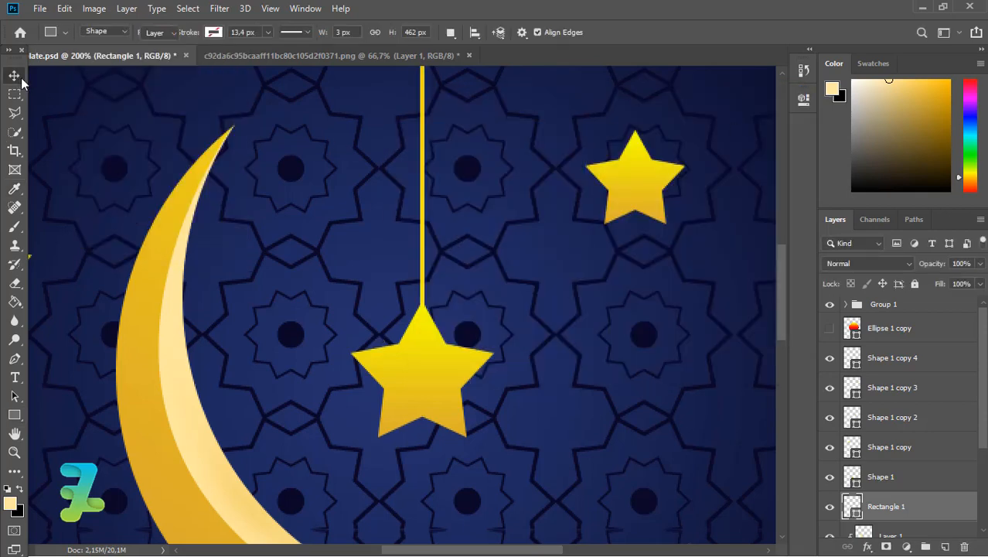
key("ctrl+j")
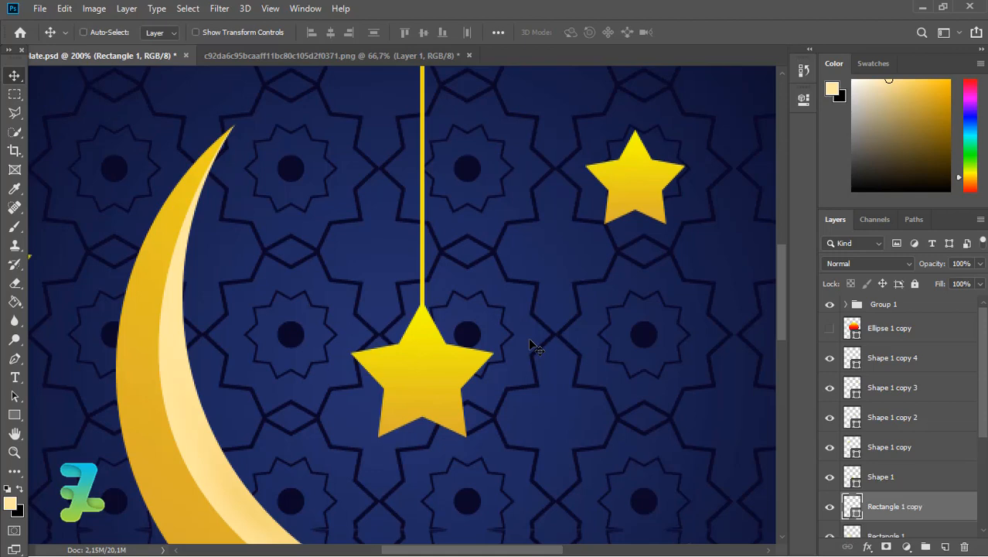
left_click_drag(443, 277, 639, 109)
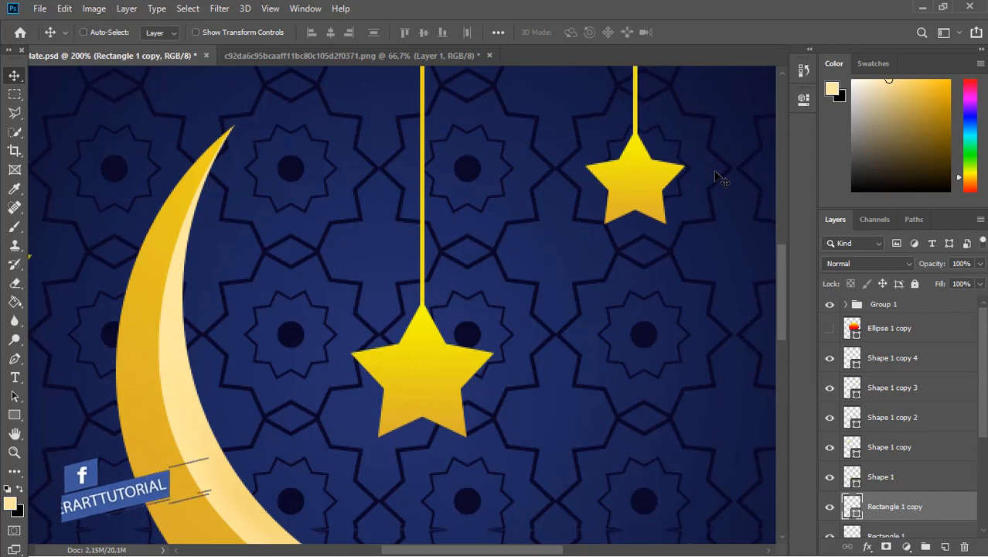
key("ctrl+0")
key("ctrl+1")
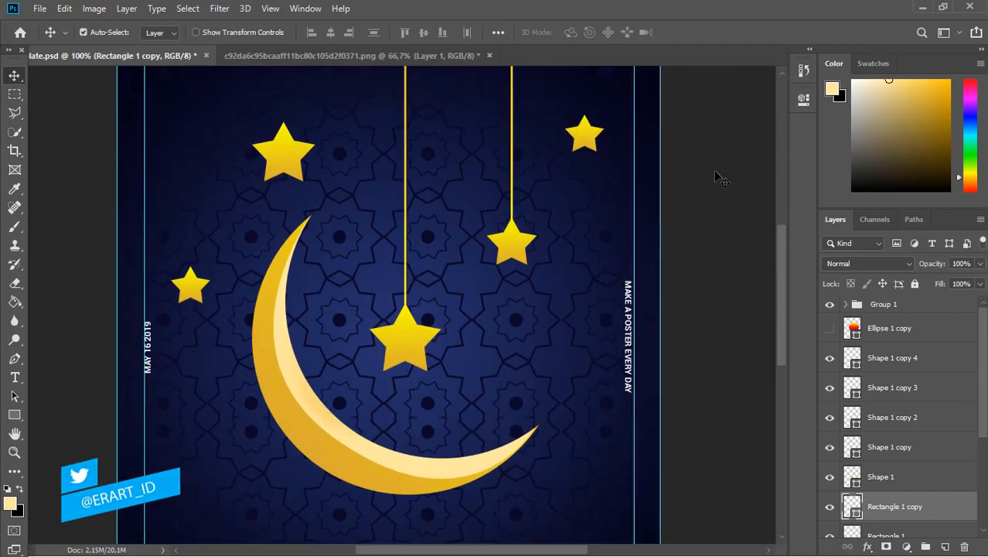
Step: Duplicate that string and place the copy above the small upper-right star, ending at its top point
left_click_drag(783, 264, 782, 242)
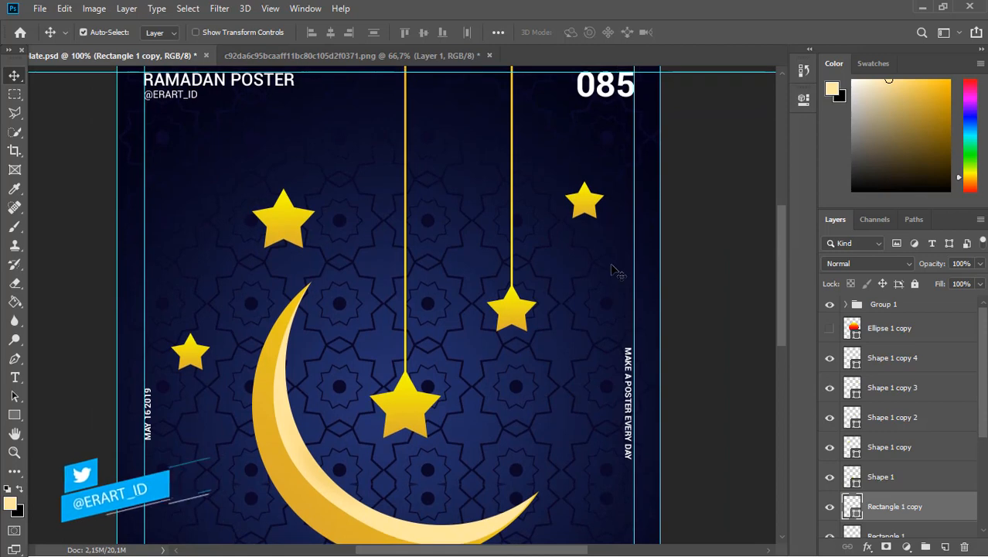
key("ctrl+j")
key("Right")
key("Right")
key("Right")
key("Right")
key("Right")
key("Right")
key("Right")
key("Right")
key("Right")
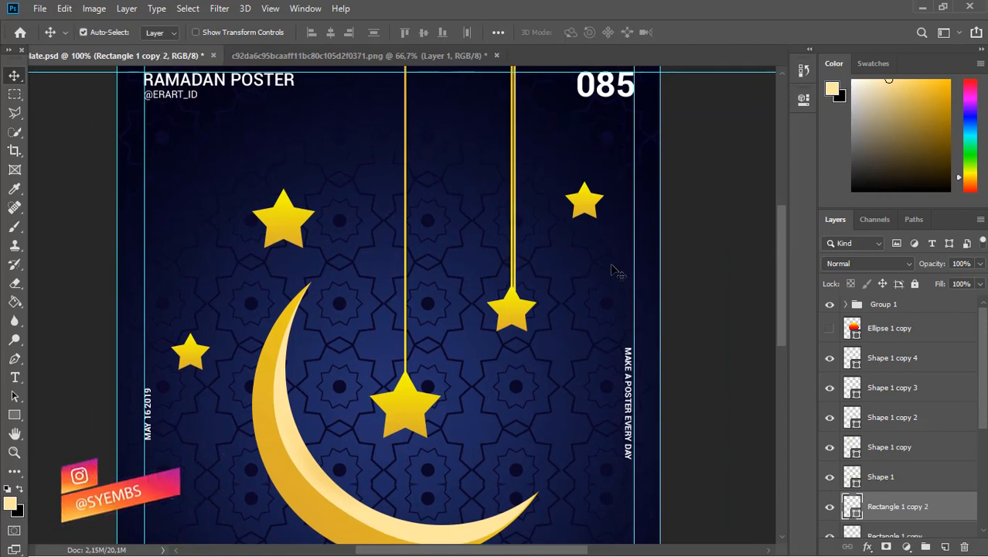
left_click_drag(519, 281, 585, 178)
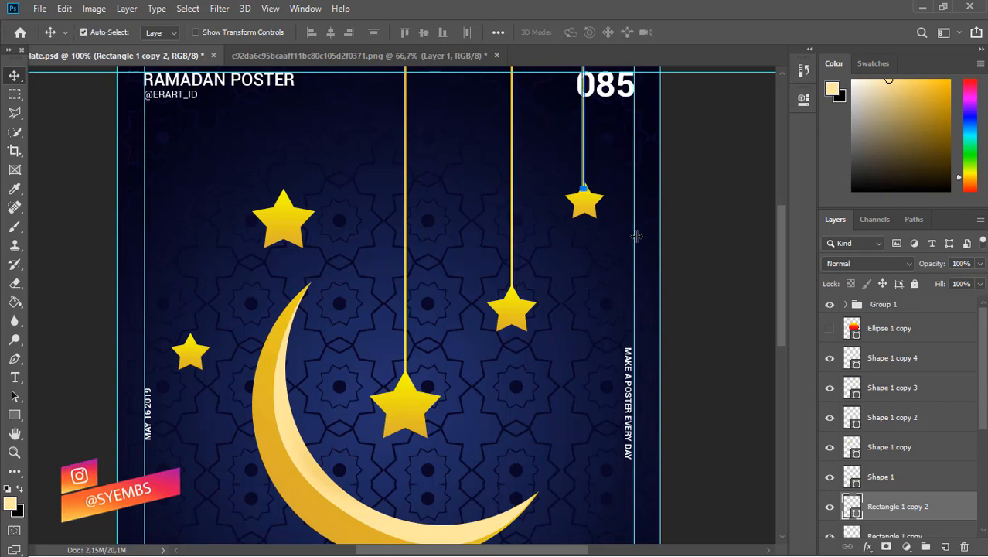
left_click(705, 253, "ctrl")
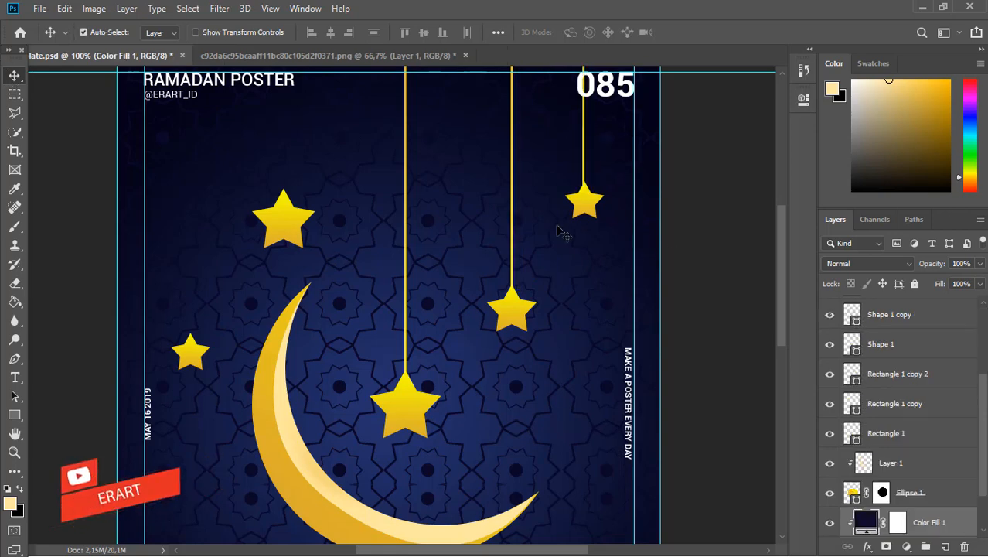
Step: Duplicate the upper-right star's string and move the copy to the tip of the large upper-left star, keeping it a live shape
left_click(858, 375)
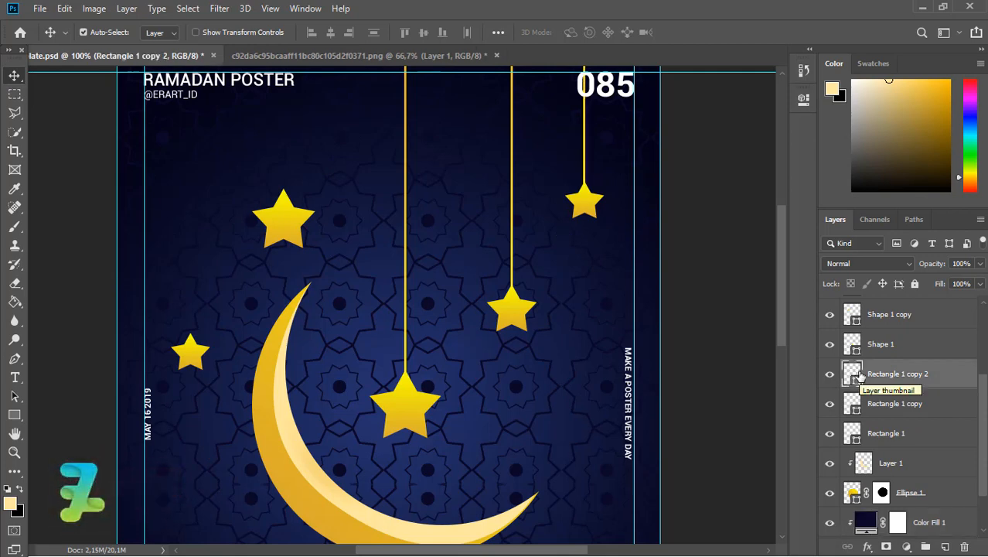
key("ctrl+j")
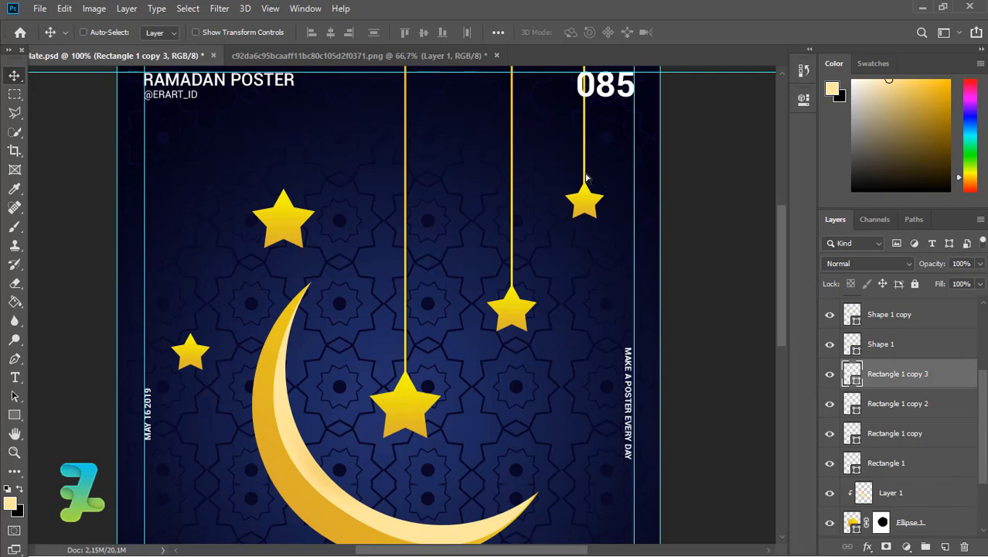
left_click_drag(585, 177, 469, 207)
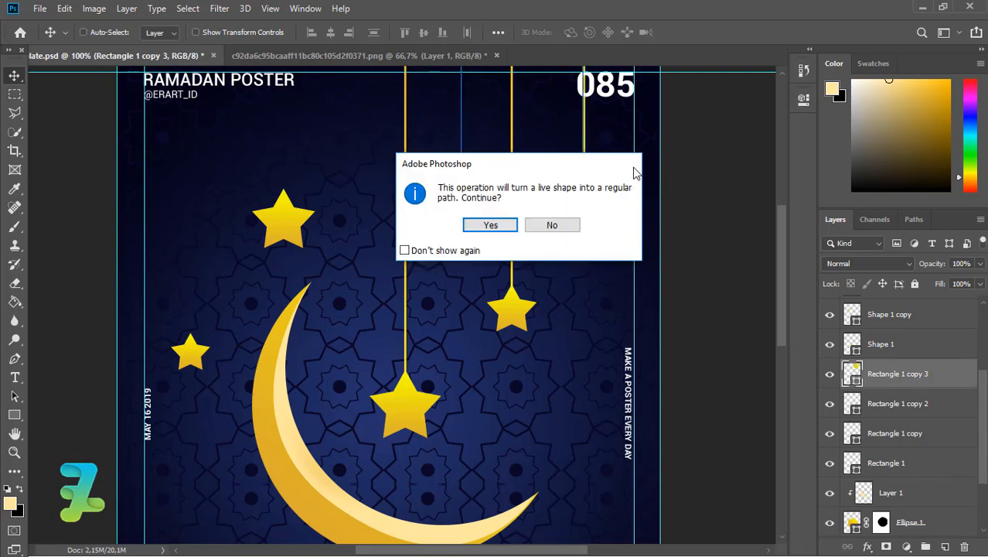
left_click(554, 225)
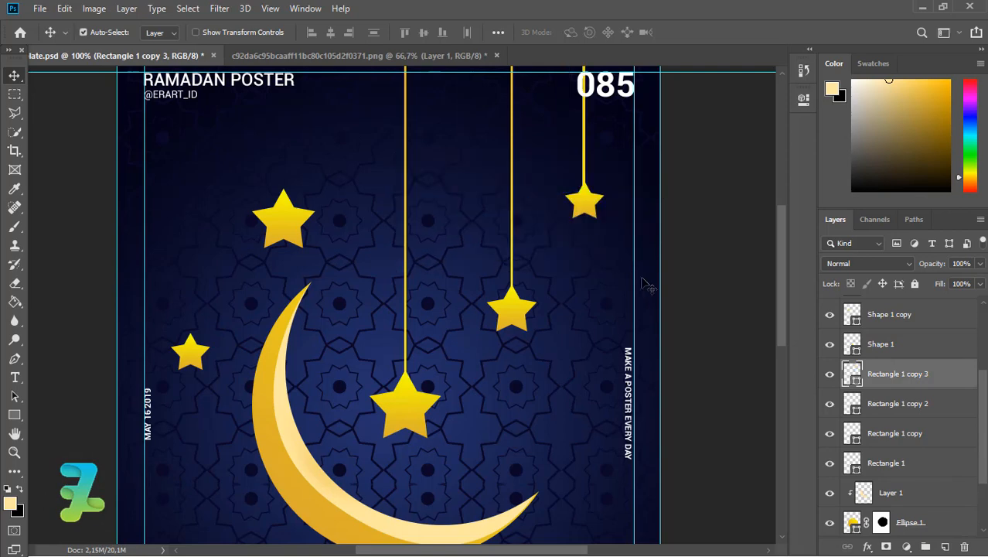
key("Left")
key("Left")
key("Left")
key("Left")
key("Left")
key("Left")
key("Left")
key("Left")
key("Left")
key("Left")
key("Left")
key("Left")
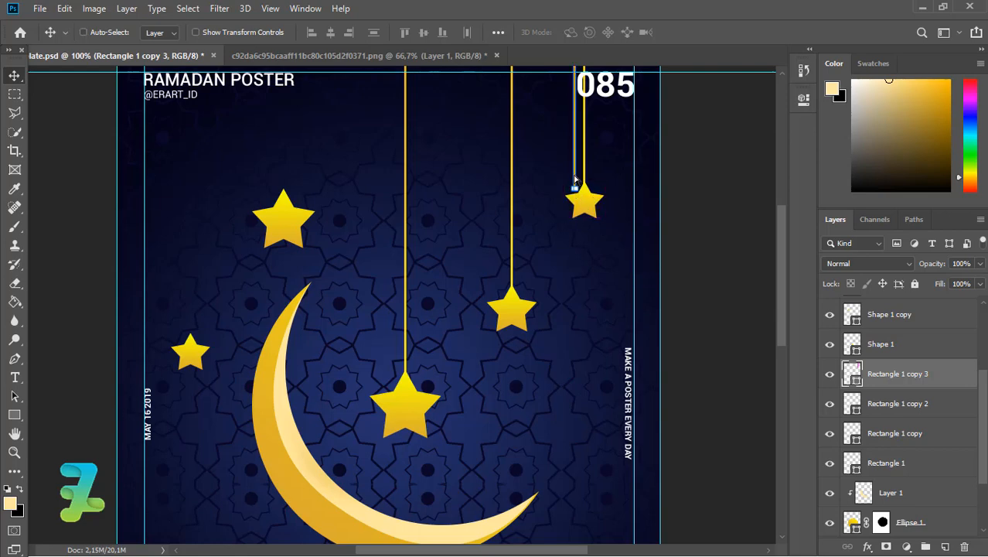
key("ctrl")
left_click_drag(564, 186, 273, 195)
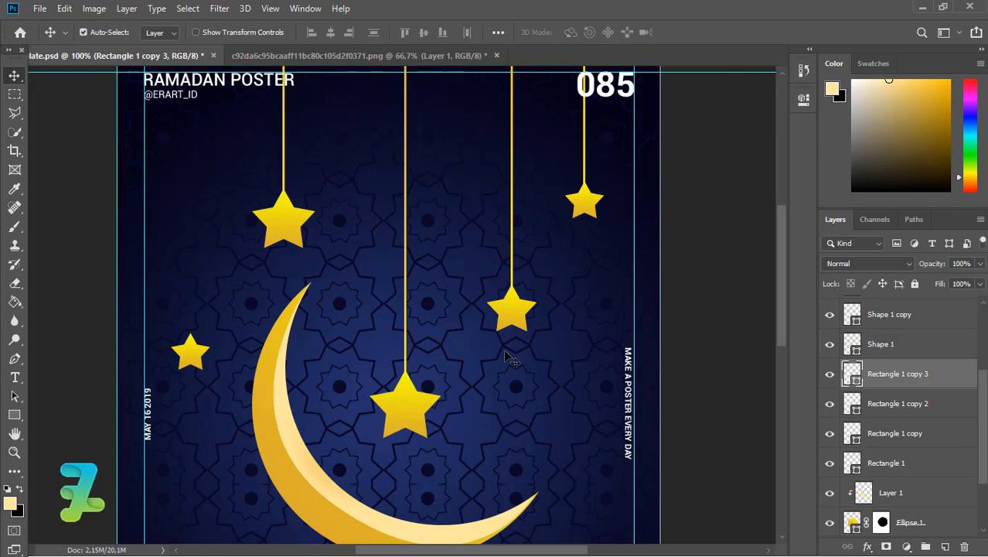
Step: Duplicate the upper-left star's string and move the copy down to the top point of the small star left of the crescent
key("ctrl+j")
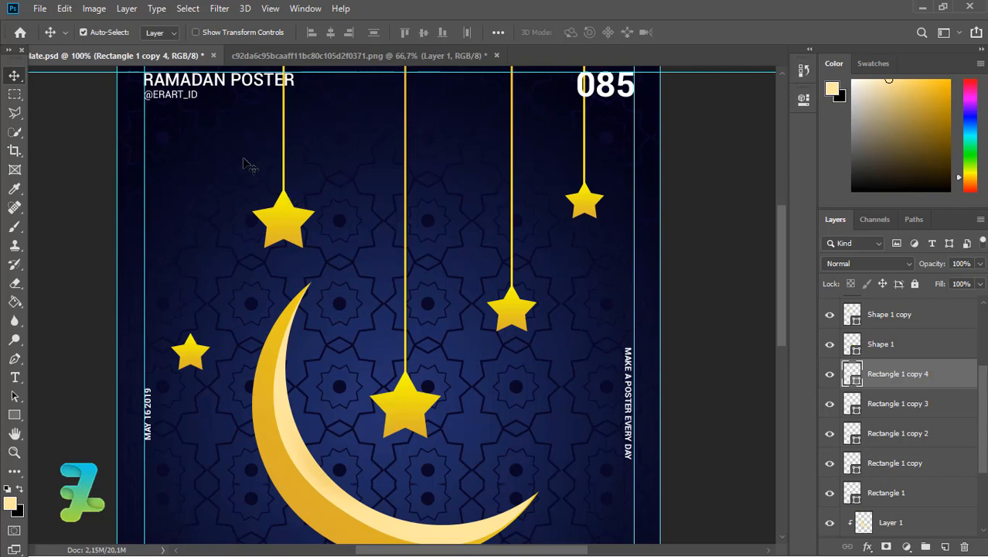
left_click_drag(283, 172, 198, 324)
key("ctrl+minus")
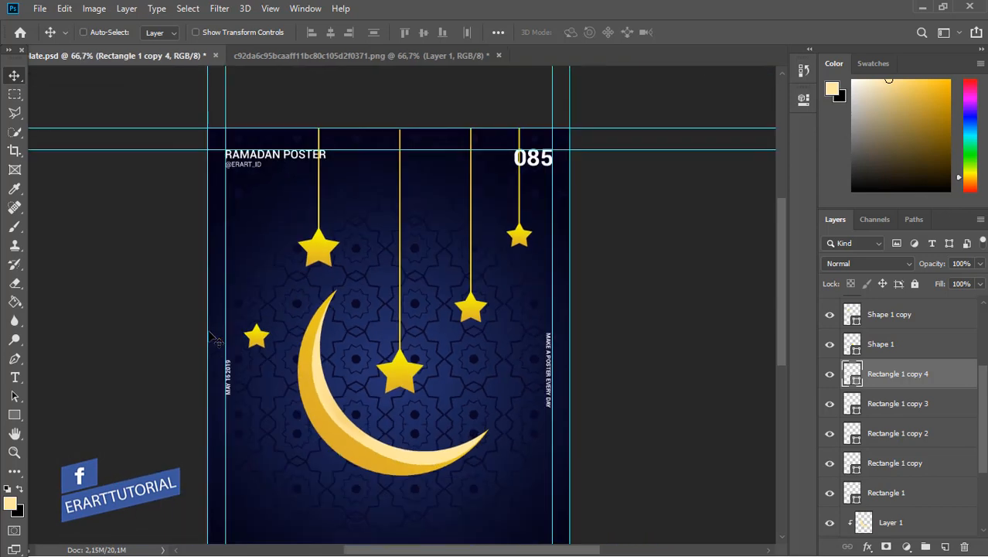
key("ctrl+t")
key("Return")
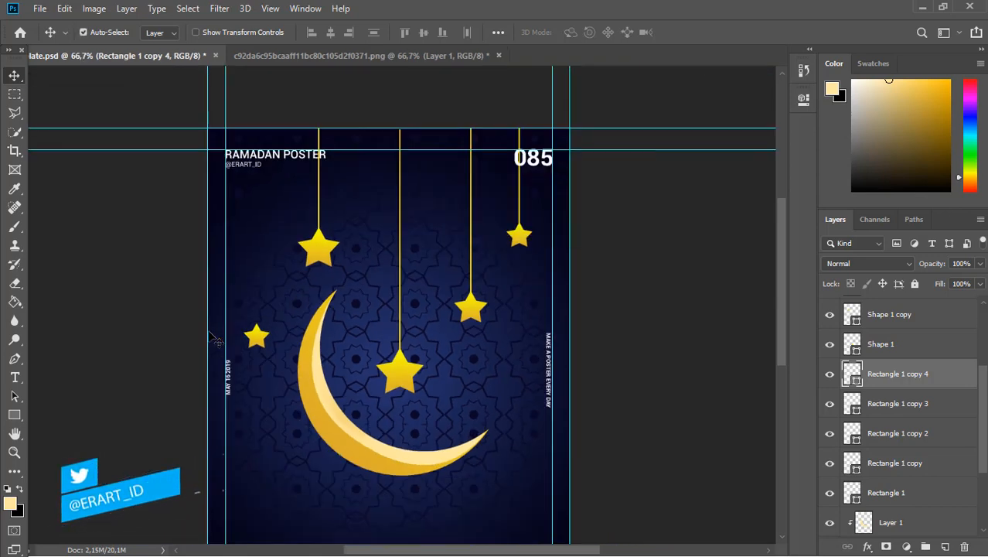
key("Delete")
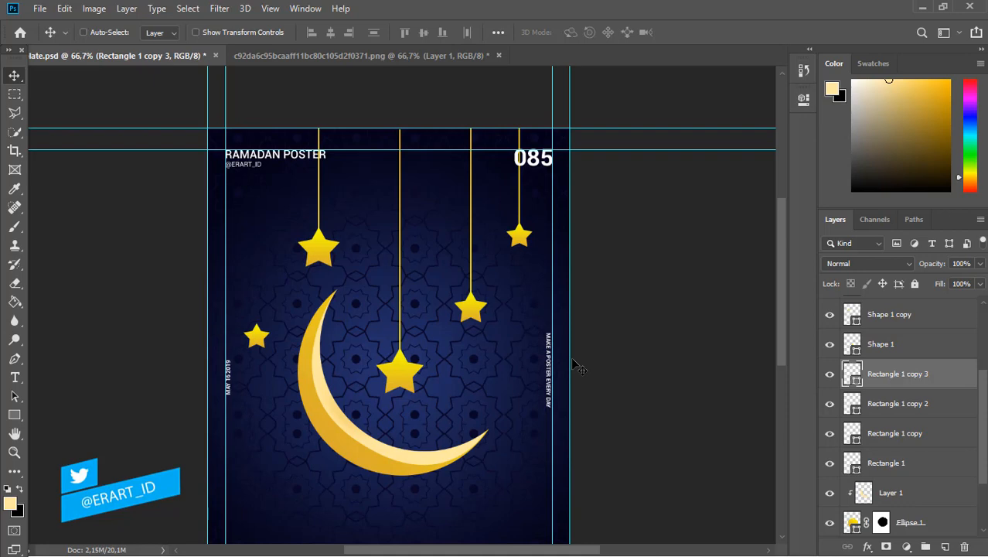
key("ctrl+z")
key("Left")
key("Left")
key("Left")
key("Left")
key("Left")
key("Left")
key("Left")
key("Left")
key("Left")
key("Left")
key("Left")
key("Left")
key("Left")
key("Left")
key("Left")
key("Left")
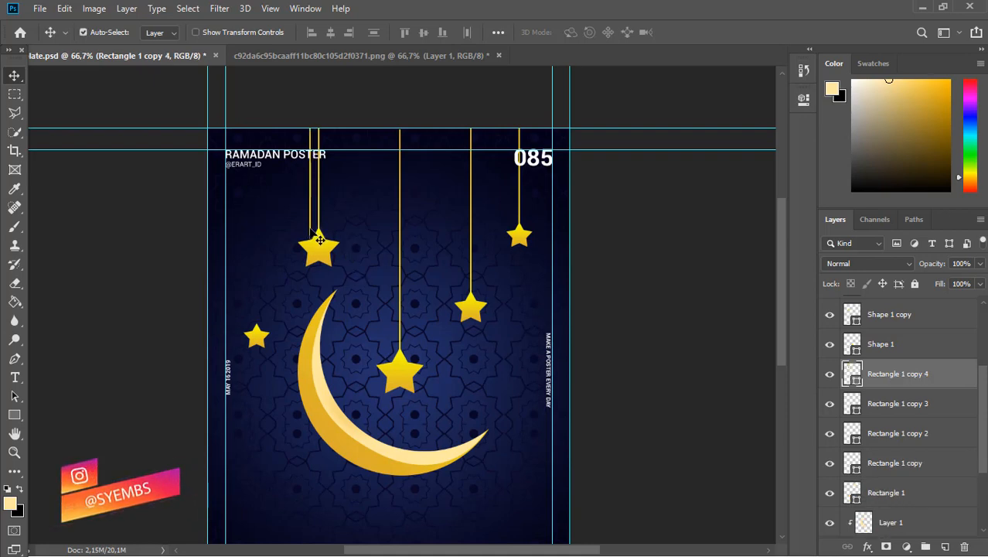
left_click_drag(320, 240, 253, 351)
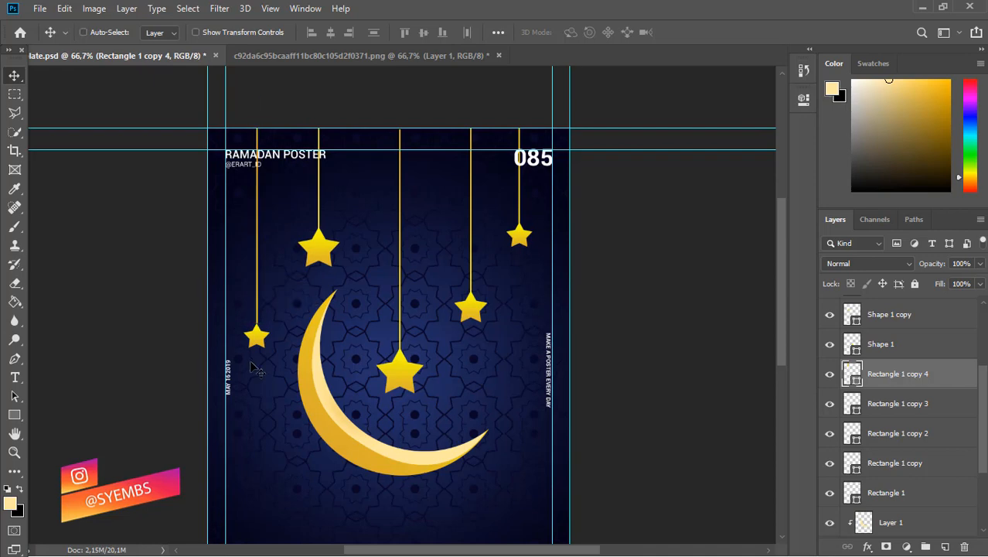
Step: Fine-tune the horizontal position of the string above the small star left of the crescent
key("ctrl+plus")
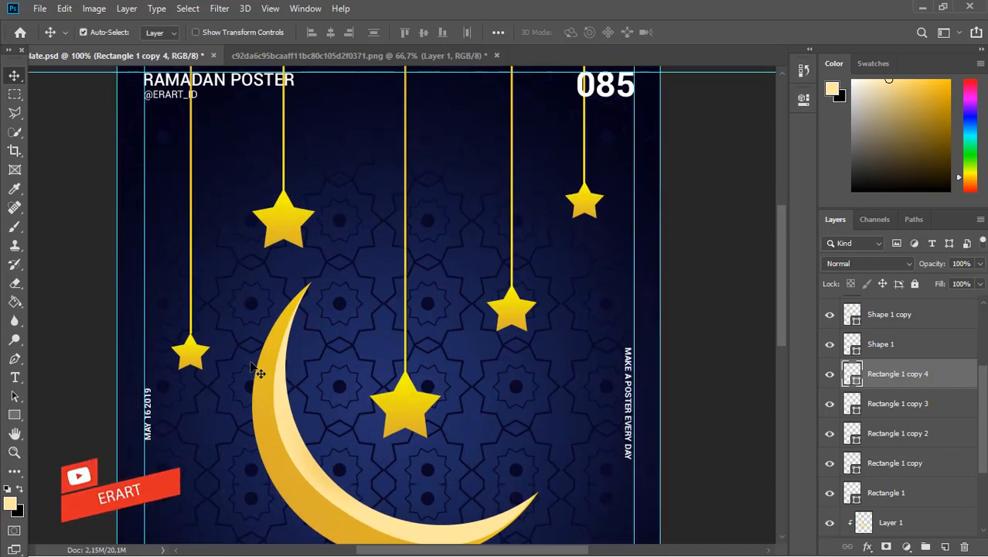
key("Right")
key("Left")
key("Right")
key("Left")
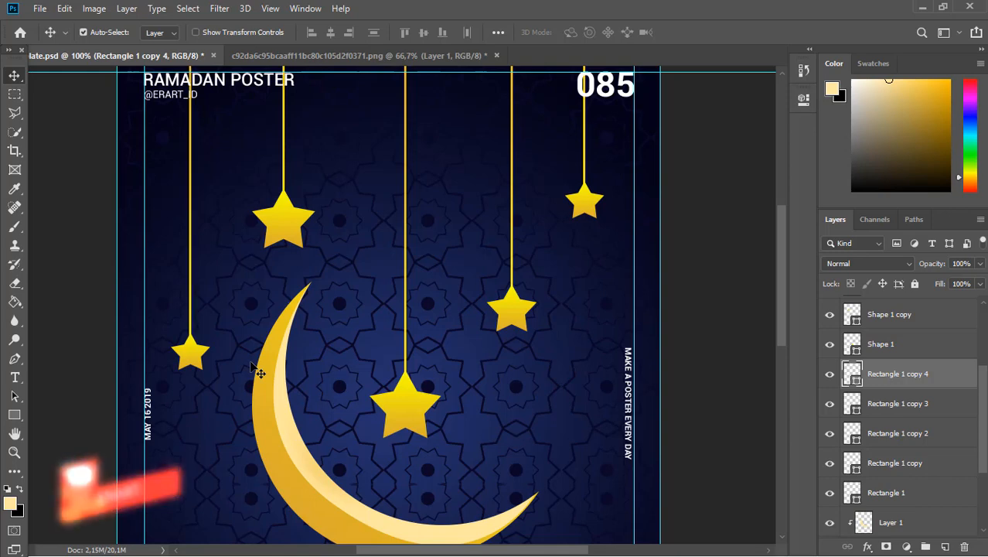
key("Right")
key("Left")
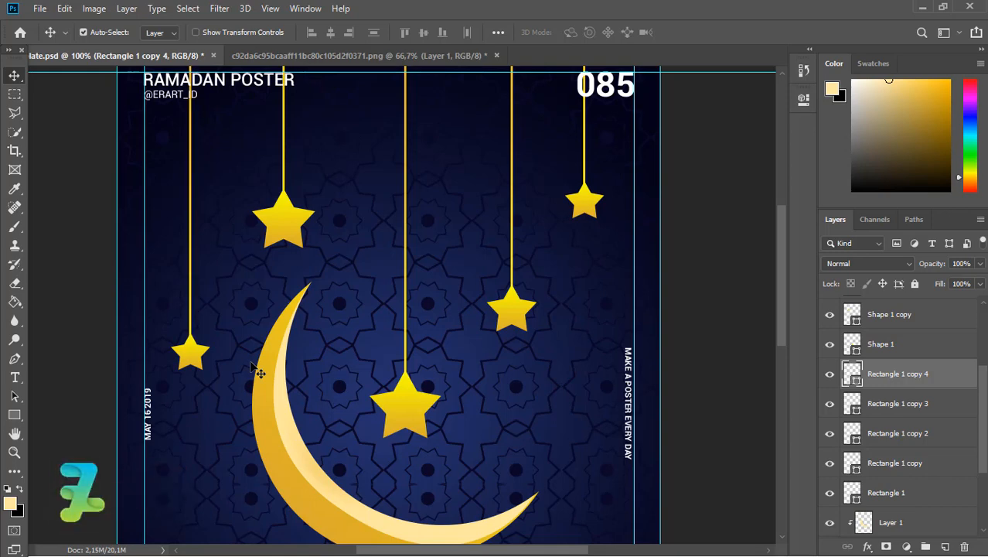
Step: Identify the layer of the small star left of the crescent and shift that star slightly so its tip meets the string
left_click_drag(986, 394, 984, 344)
left_click(829, 339)
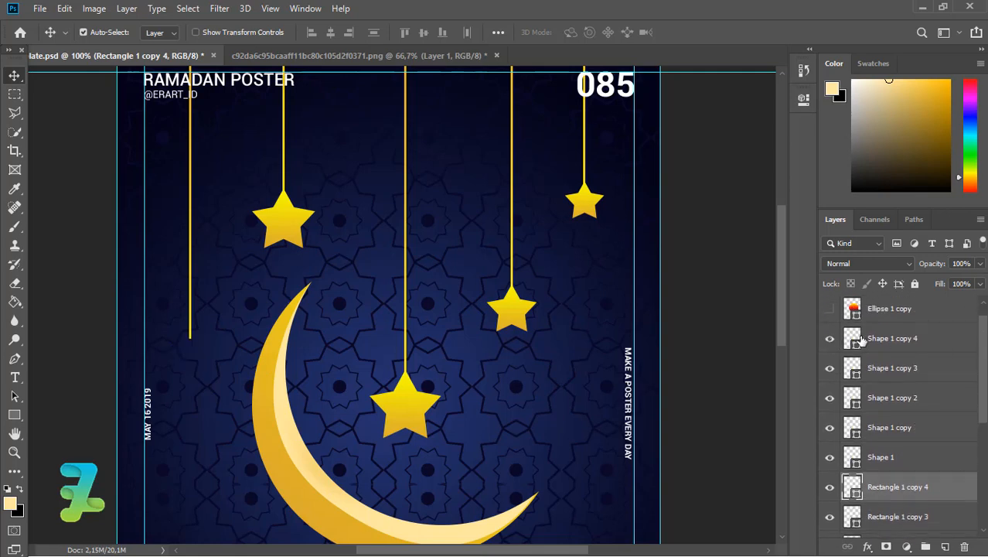
left_click(830, 338)
left_click(852, 336)
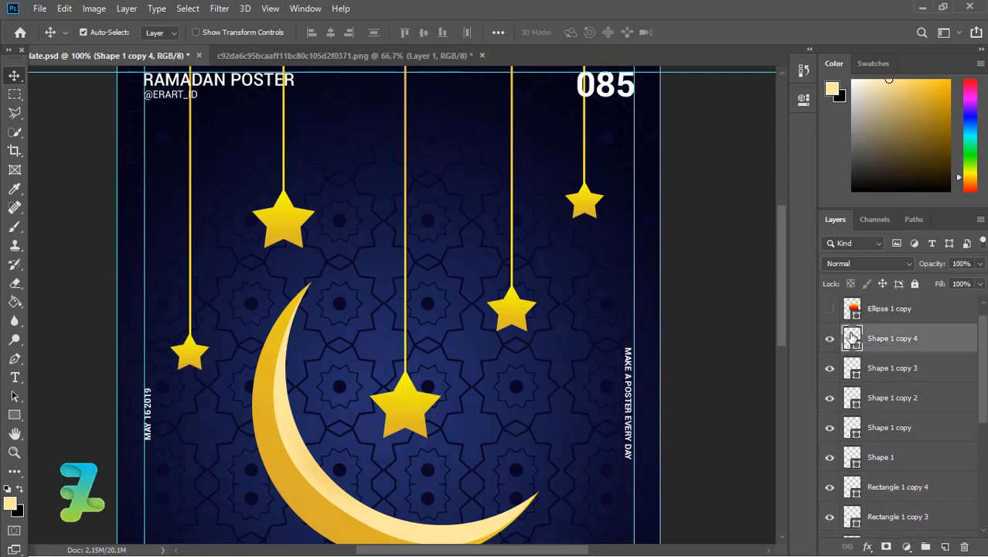
left_click_drag(195, 352, 193, 349)
left_click(229, 362)
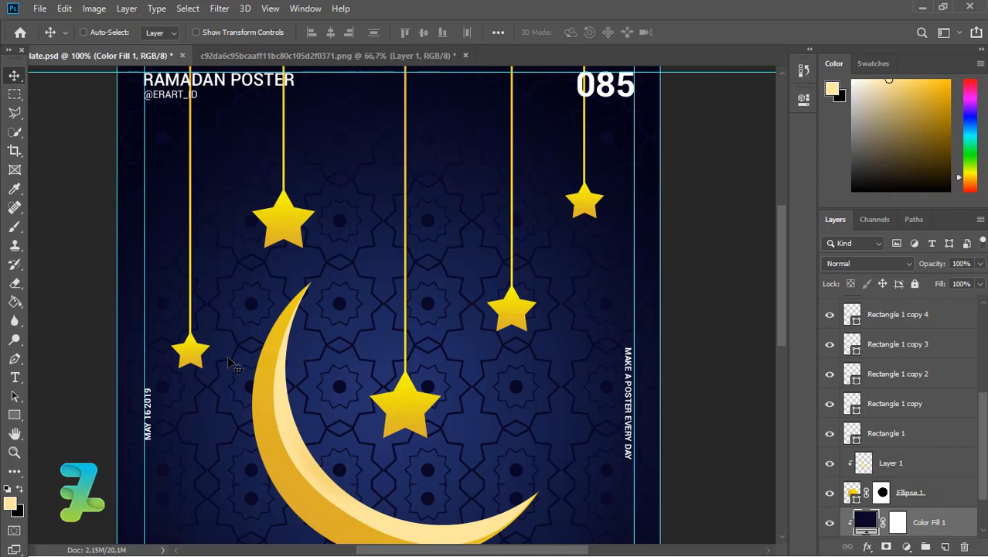
Step: Duplicate the golden crescent's Ellipse 1 layer to provide a second crescent for its shadow
key("ctrl+minus")
key("ctrl+minus")
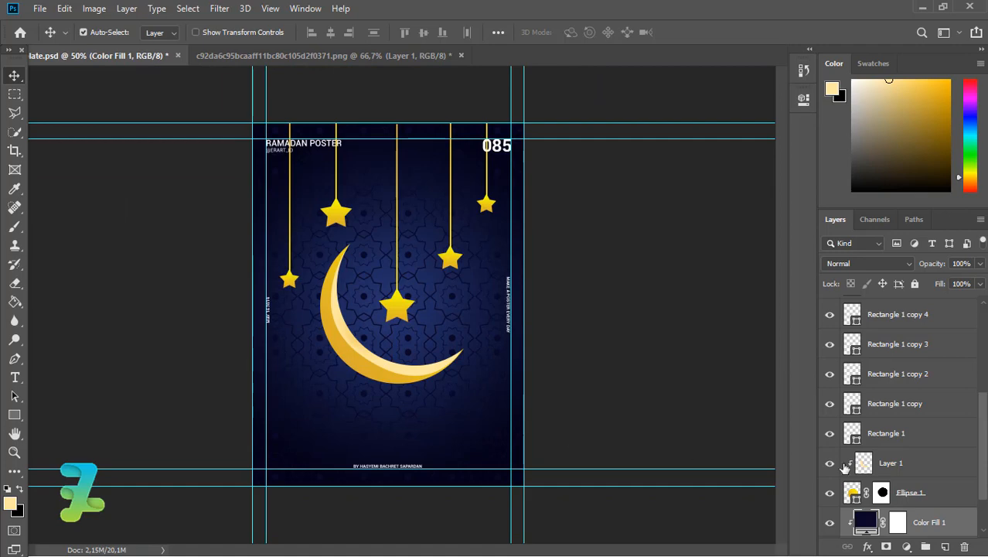
left_click(852, 492)
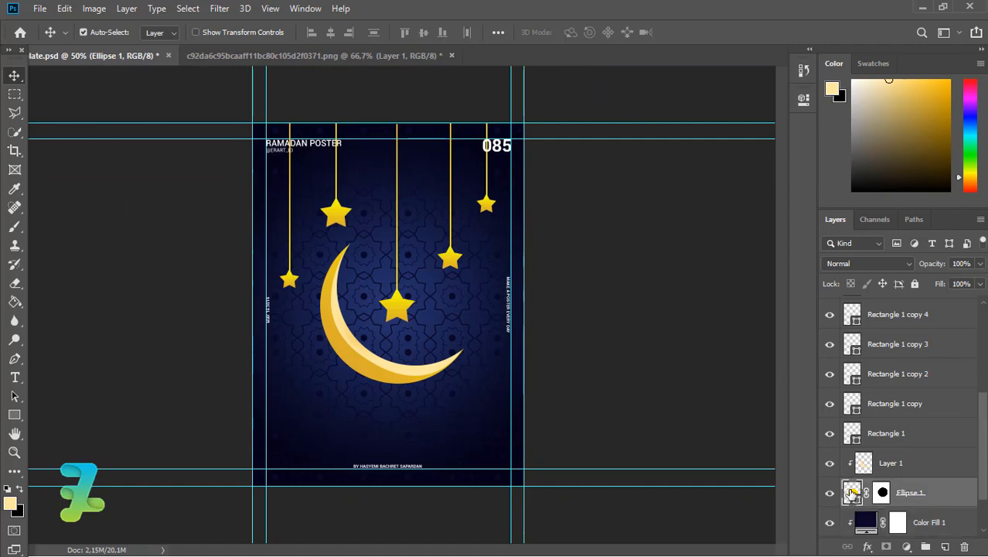
key("ctrl+j")
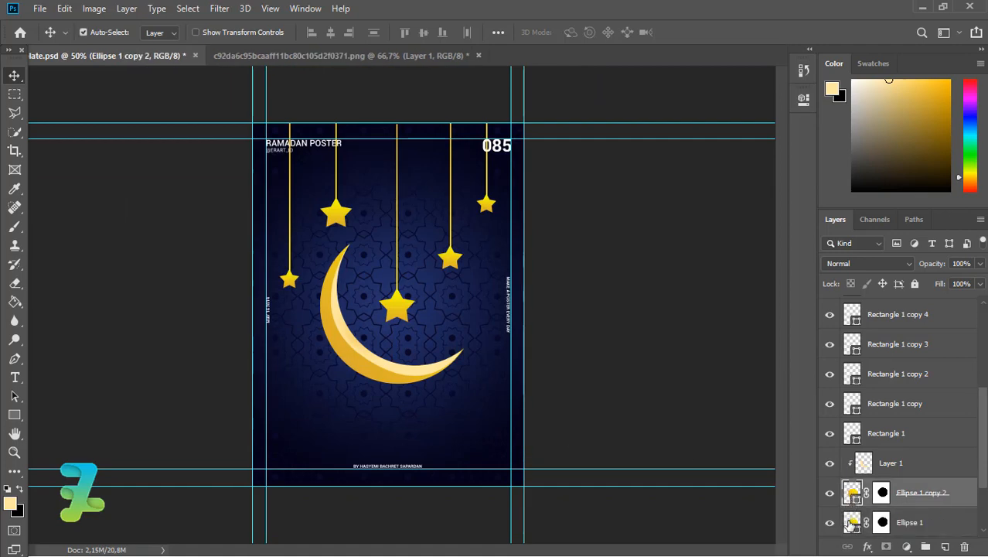
Step: Fill the lower crescent, Ellipse 1, with the Black, White gradient preset and change its end stop to #232323
left_click(849, 523)
double_click(851, 524)
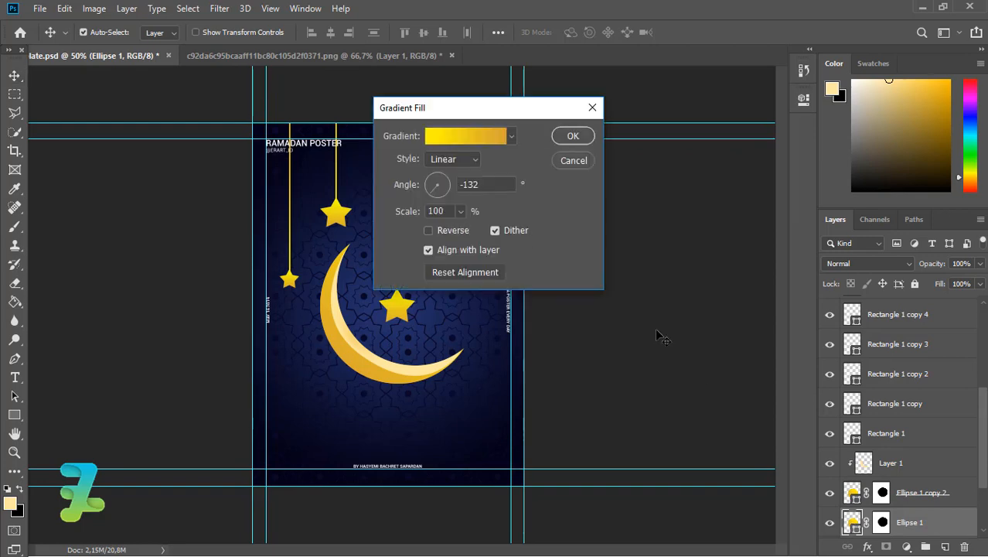
left_click(490, 138)
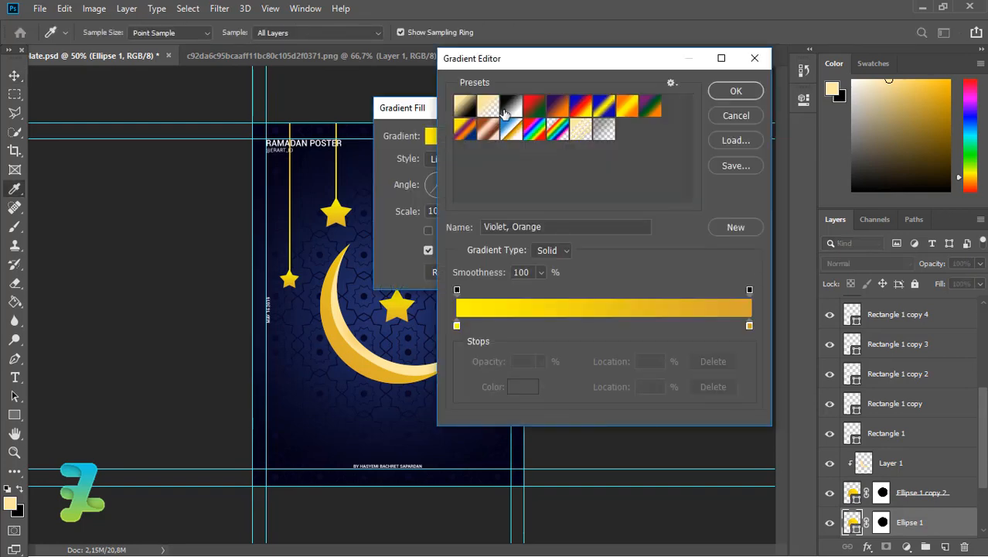
left_click(505, 113)
left_click(748, 326)
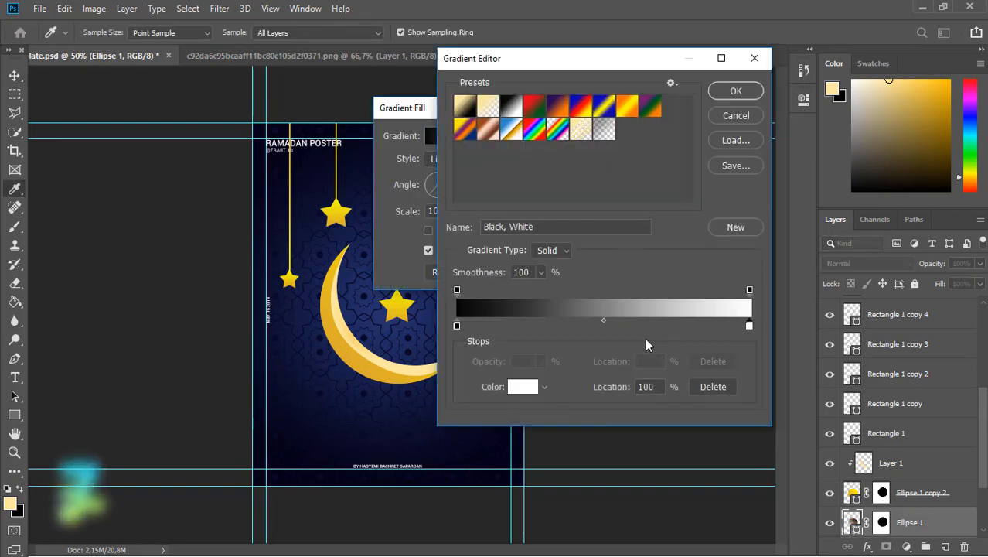
left_click(749, 324)
double_click(750, 325)
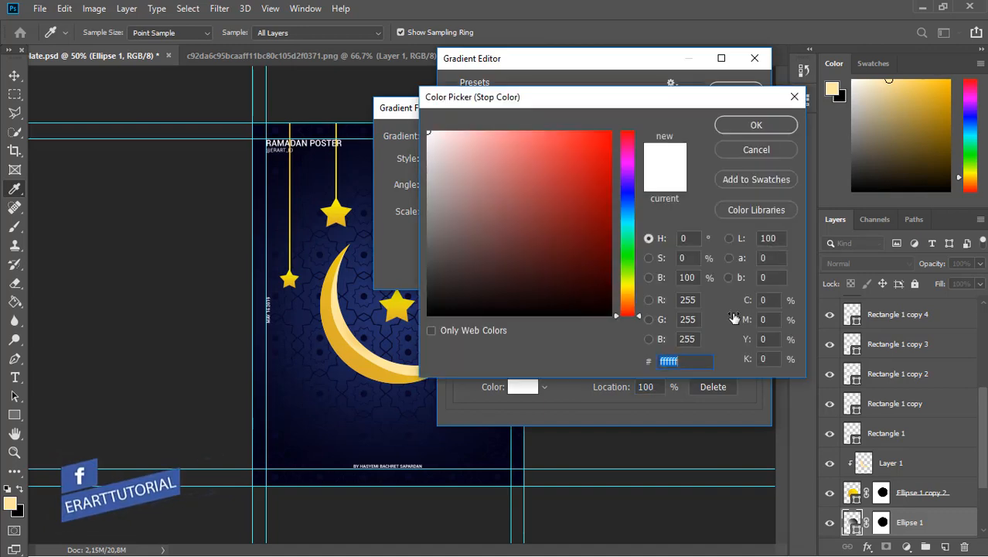
left_click_drag(514, 146, 423, 291)
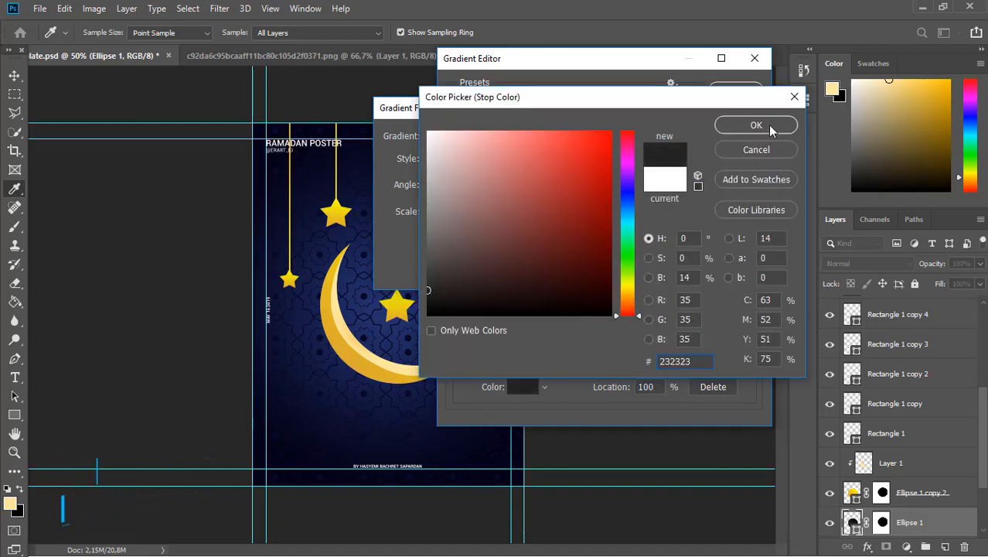
left_click(768, 125)
left_click(739, 97)
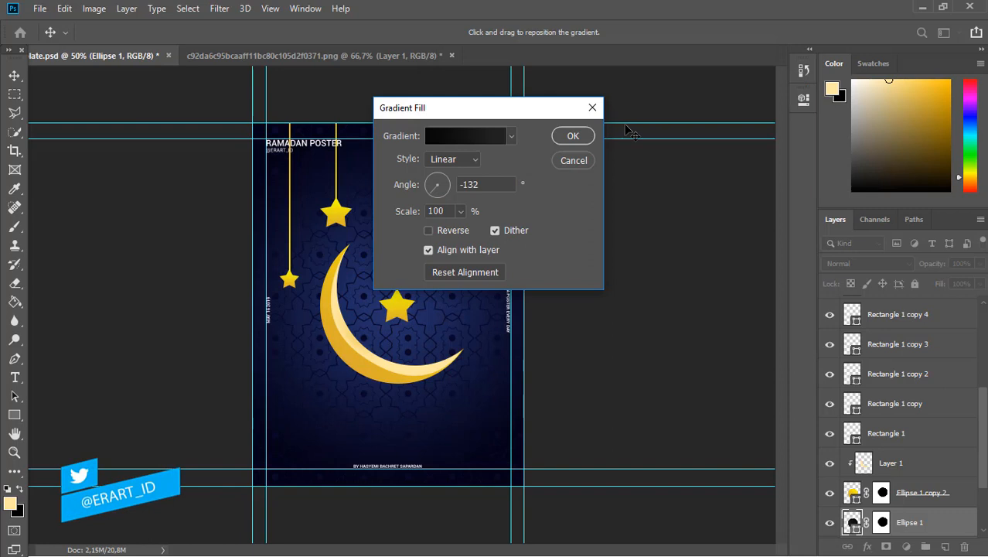
left_click(572, 135)
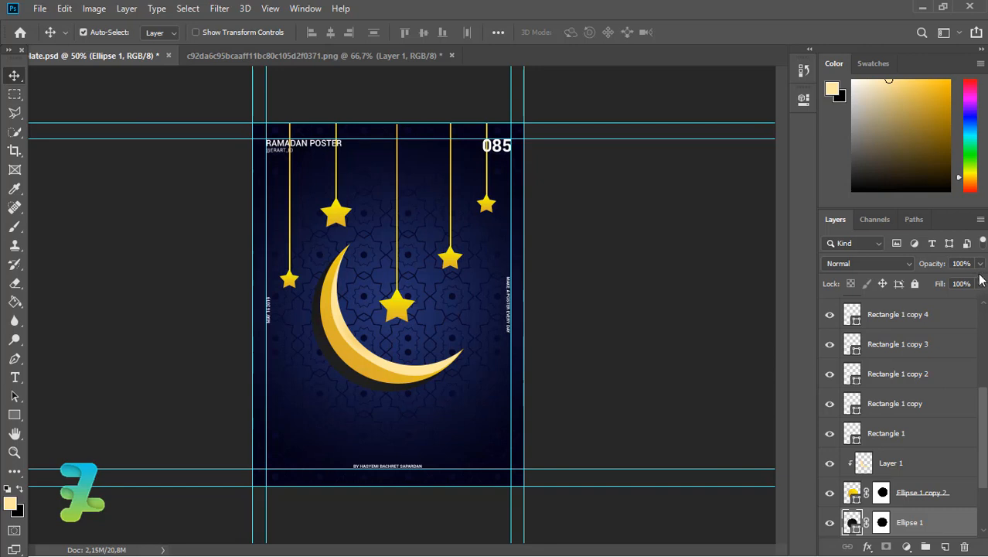
Step: Convert the dark lower crescent to a smart object and apply a Gaussian Blur with a radius of 6.2 pixels
left_click_drag(979, 268, 986, 287)
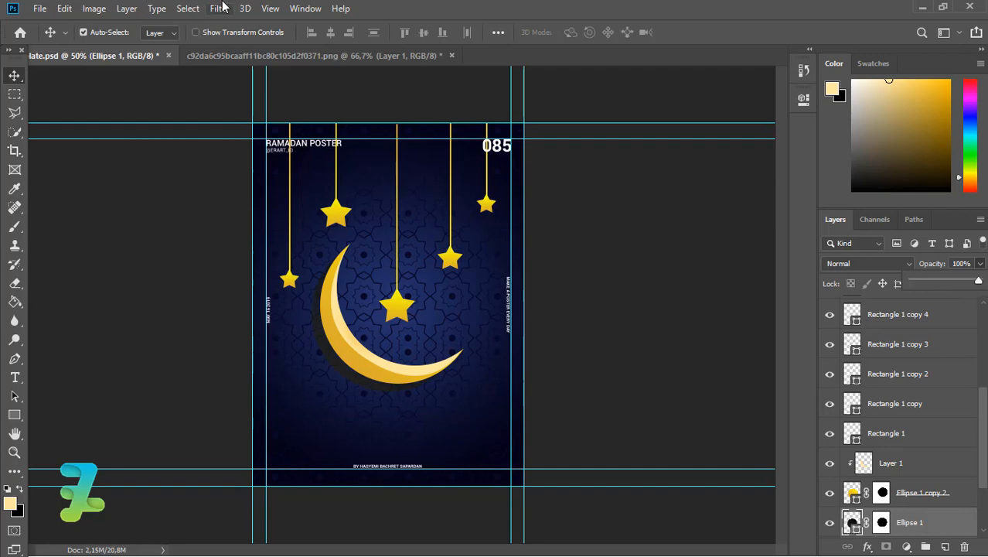
left_click(219, 9)
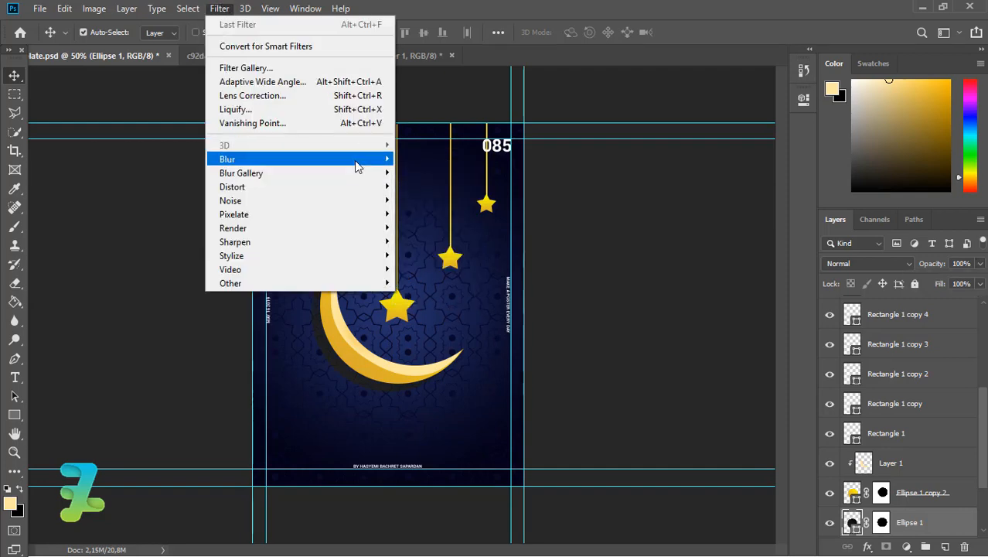
mouse_move(369, 177)
mouse_move(371, 159)
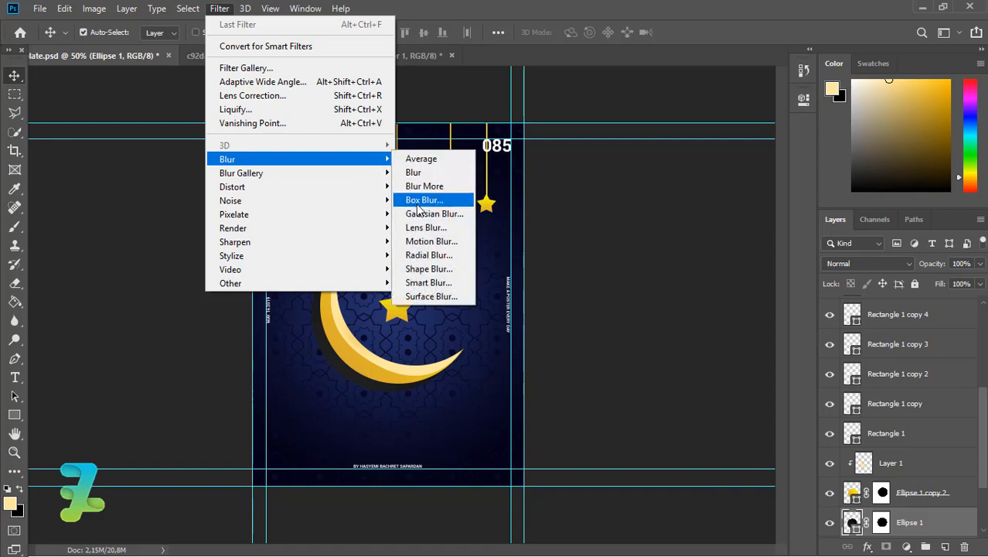
left_click(419, 214)
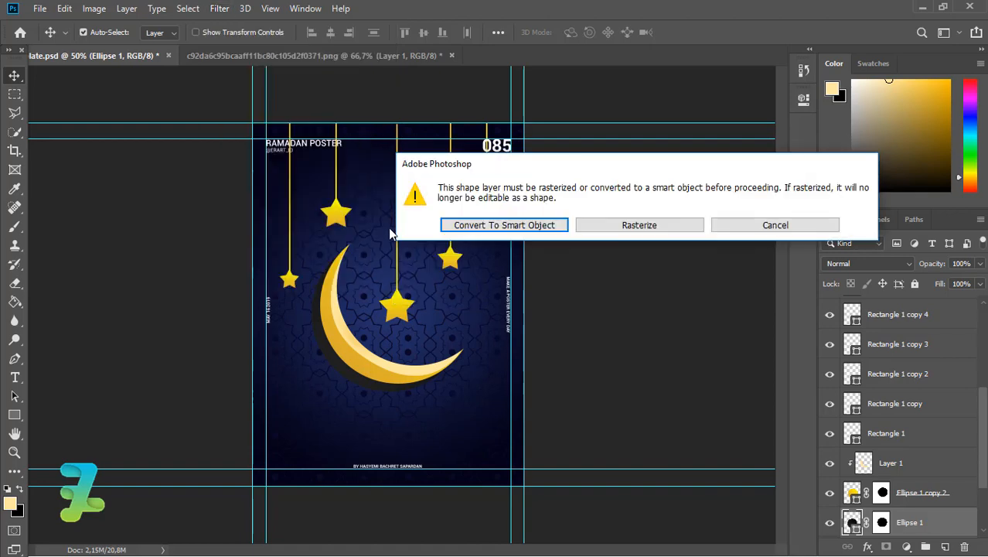
left_click(504, 225)
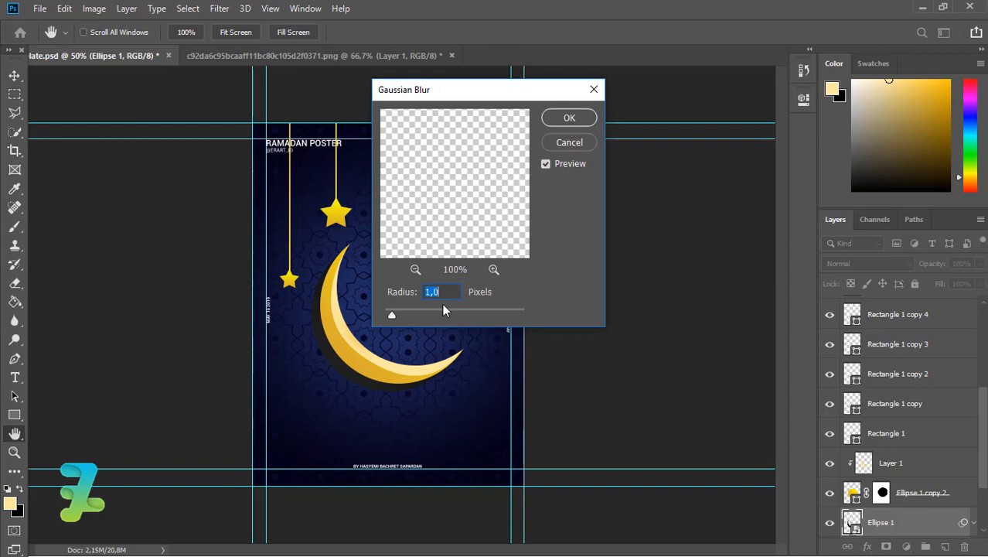
left_click_drag(395, 314, 426, 312)
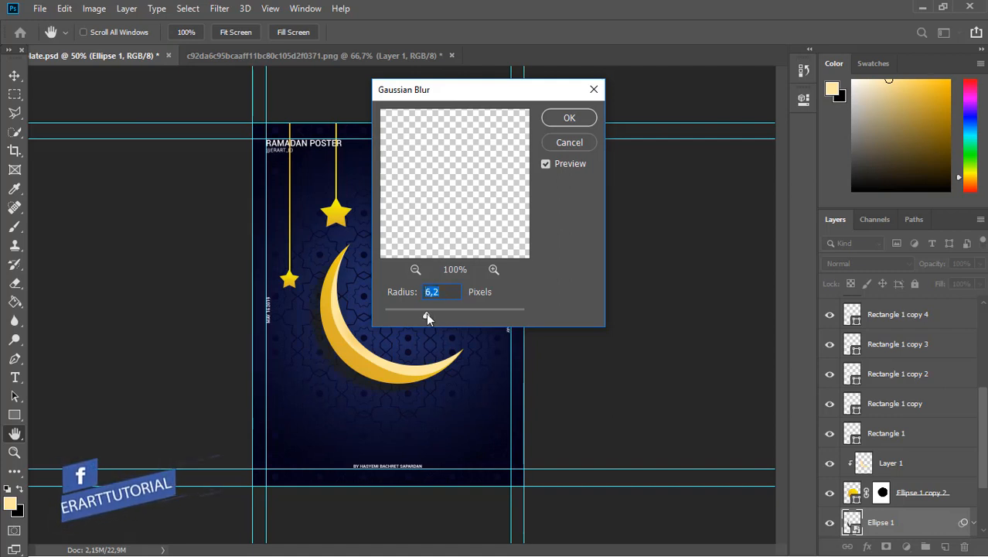
left_click(569, 118)
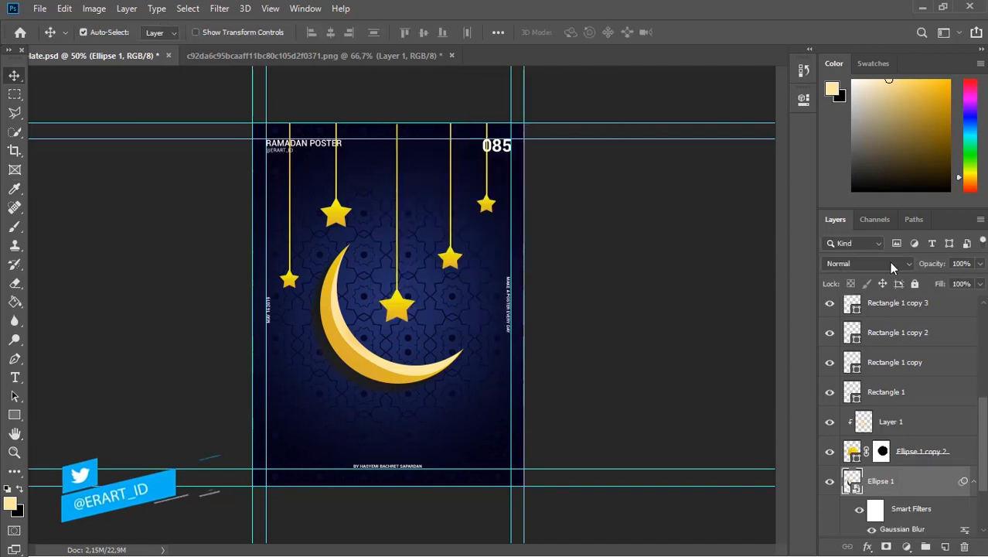
left_click(980, 263)
left_click_drag(982, 280, 962, 283)
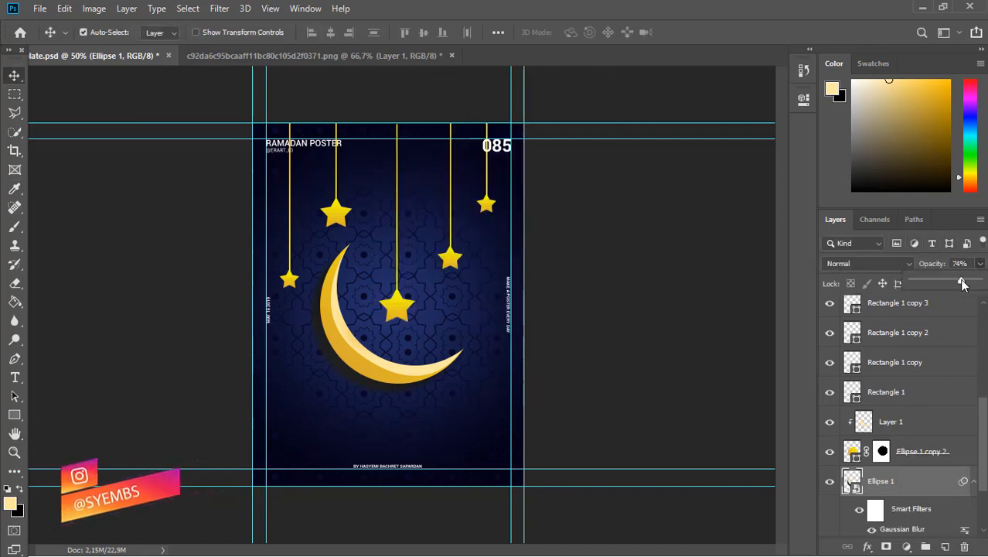
key("Escape")
Step: Open the crescent shadow's smart object contents and change its gradient's end stop to black
double_click(852, 480)
left_click(534, 234)
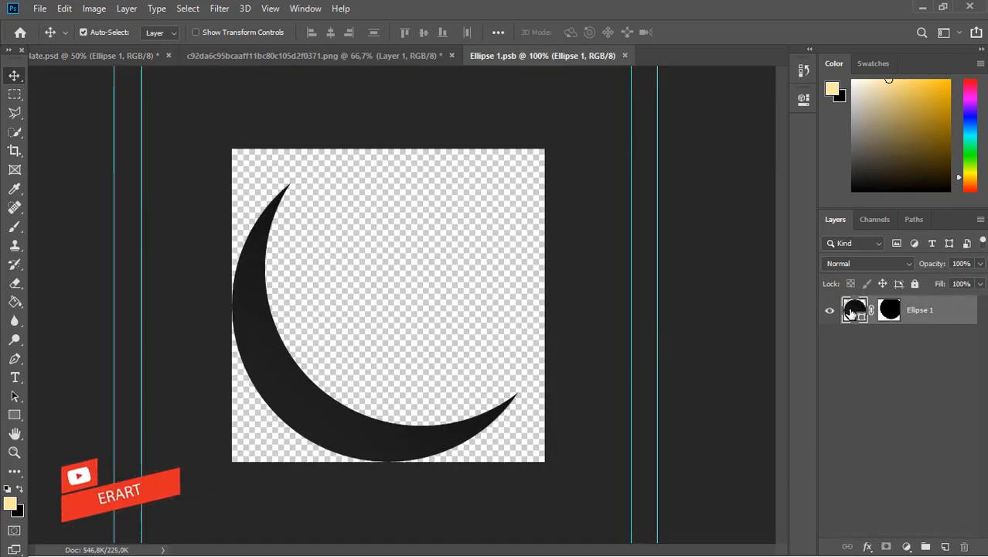
double_click(851, 312)
left_click(484, 139)
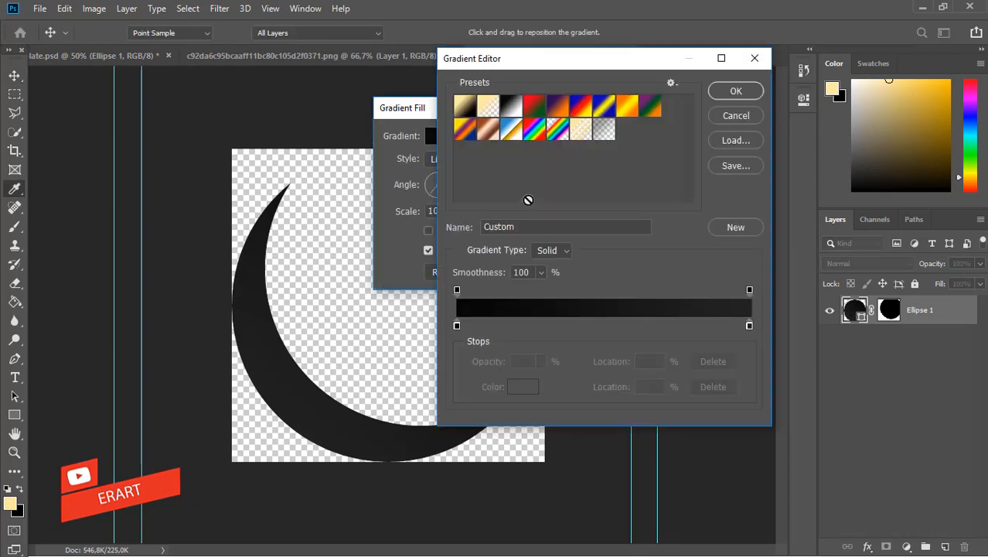
left_click(749, 326)
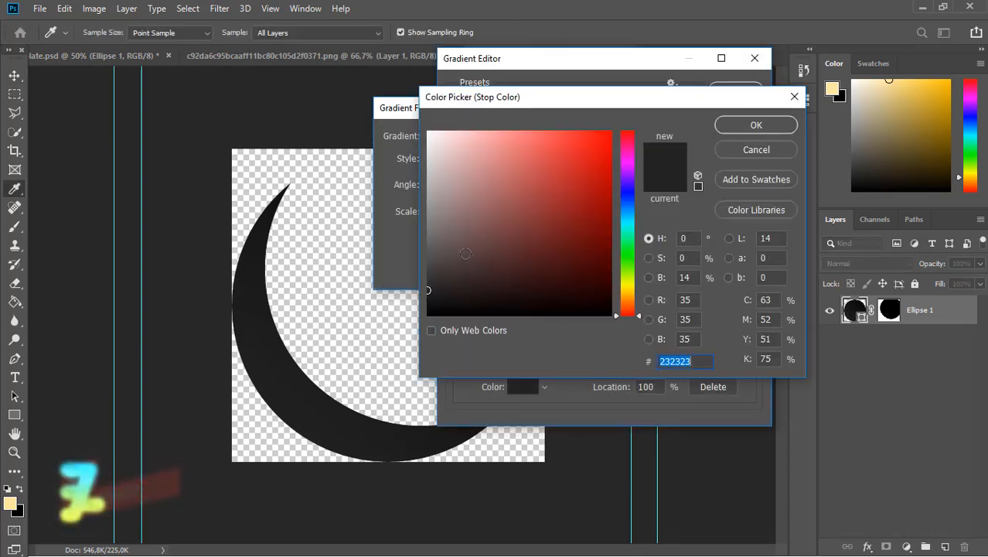
left_click_drag(459, 257, 375, 392)
left_click(744, 128)
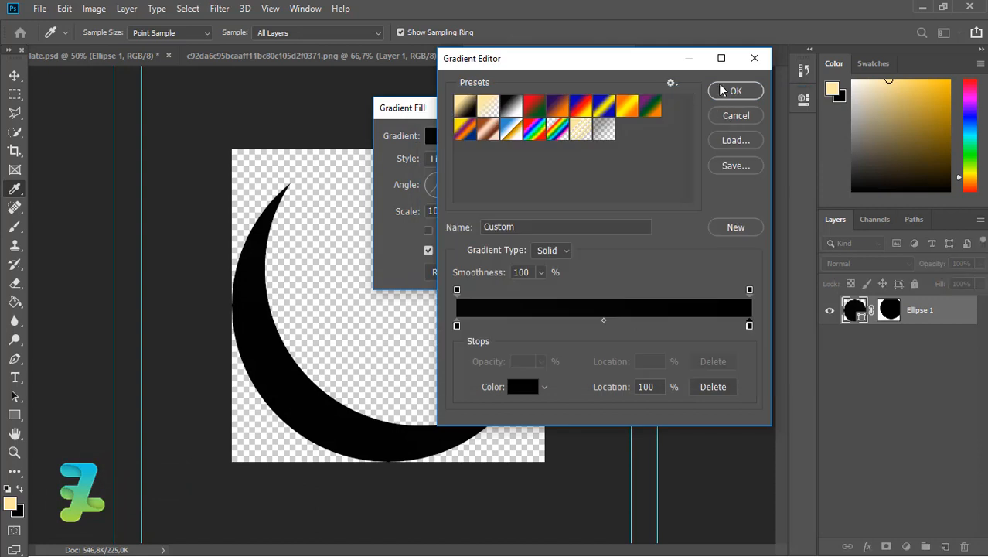
left_click(733, 91)
left_click(585, 138)
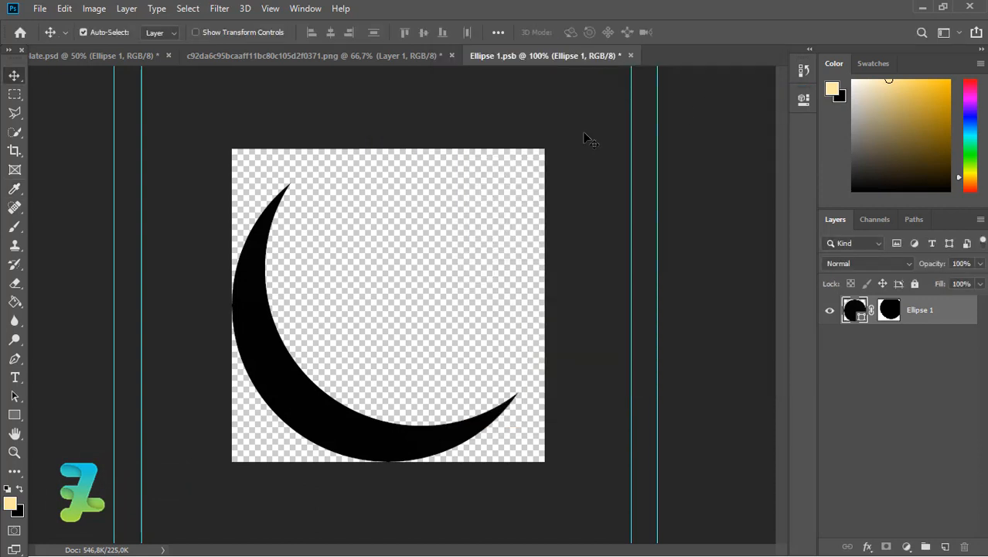
Step: Close the shadow's smart object document with its changes saved and set the crescent shadow's opacity to 60%
left_click(626, 55)
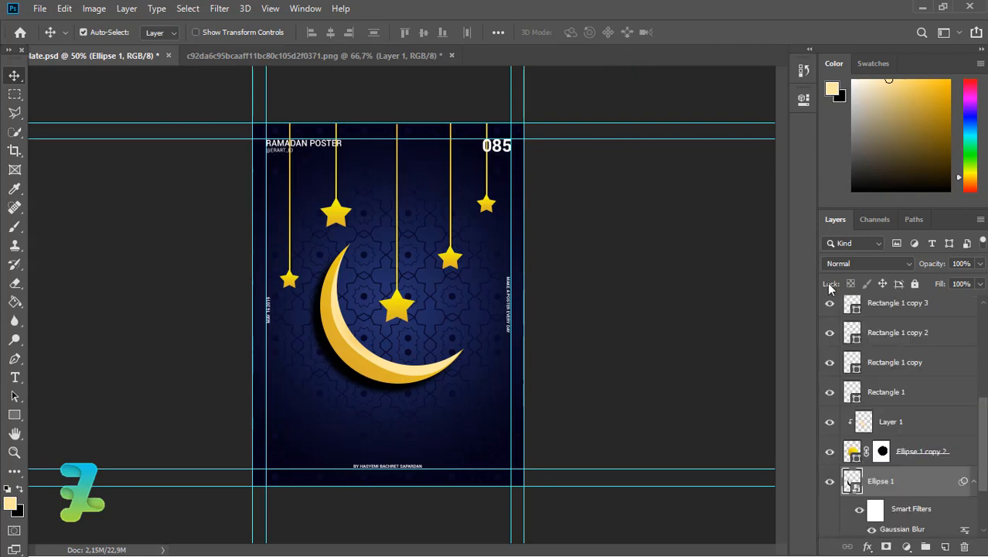
left_click(977, 267)
left_click_drag(980, 280, 962, 281)
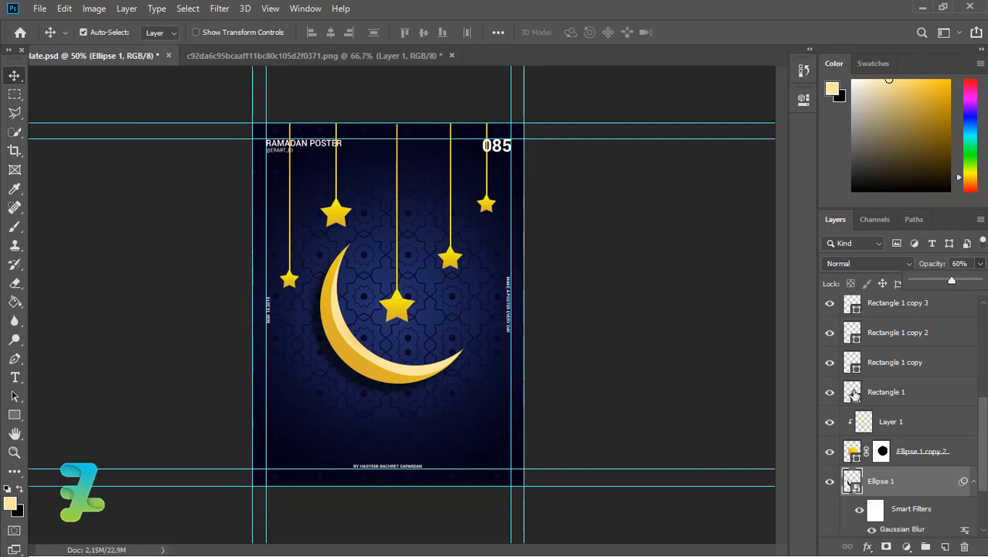
Step: Group all the star and string layers from Rectangle 1 up to Shape 1 copy 4 and convert the group to a smart object
left_click(947, 398)
left_click_drag(979, 413, 974, 324)
left_click(948, 364, "shift")
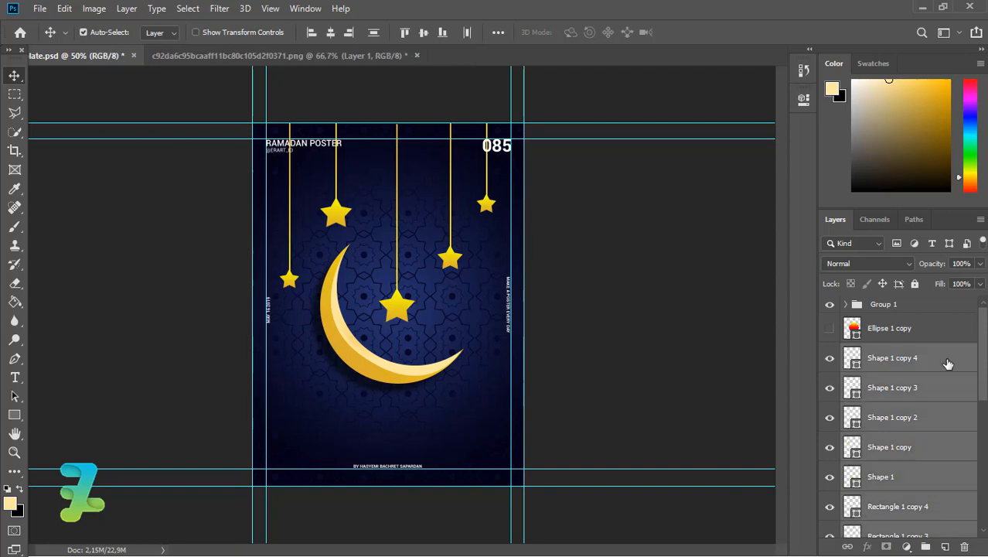
key("ctrl+g")
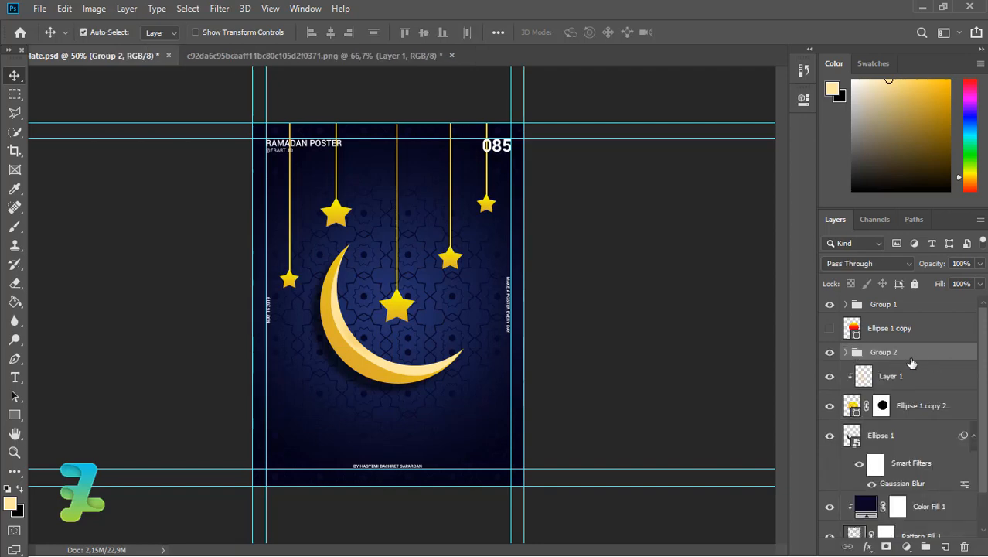
right_click(921, 362)
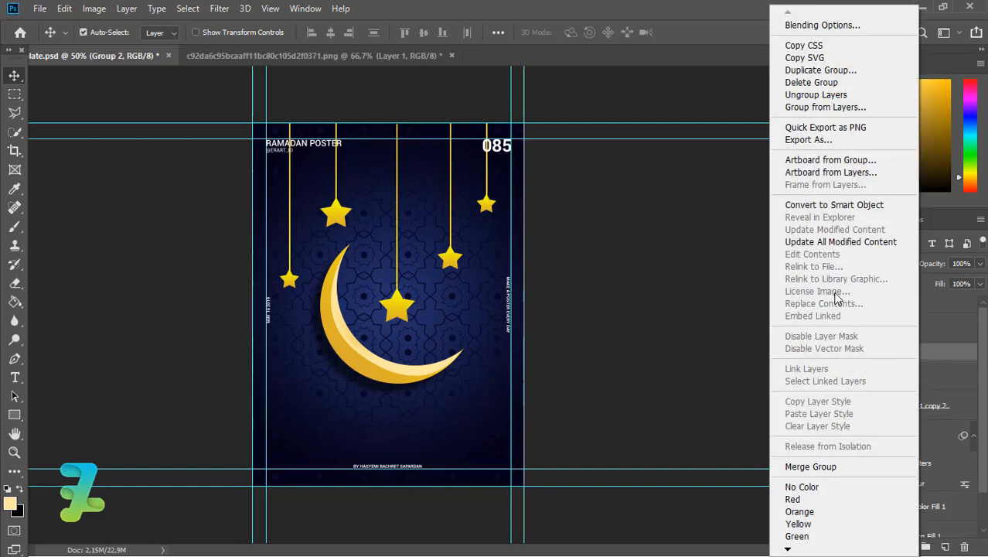
left_click(818, 203)
left_click(830, 357)
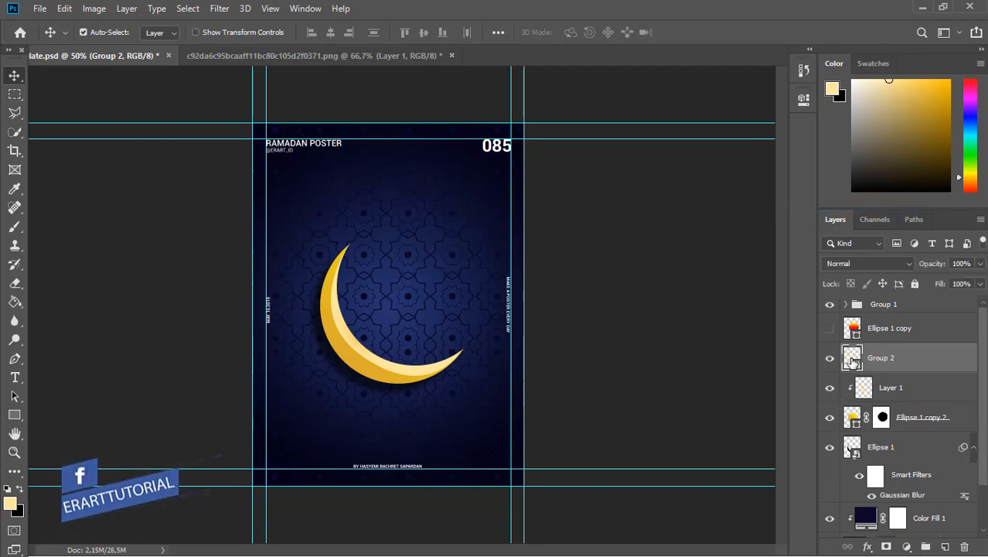
left_click(829, 357)
Step: Duplicate the Group 2 smart object of hanging stars and shift the lower original slightly to the left of the copy
key("ctrl+j")
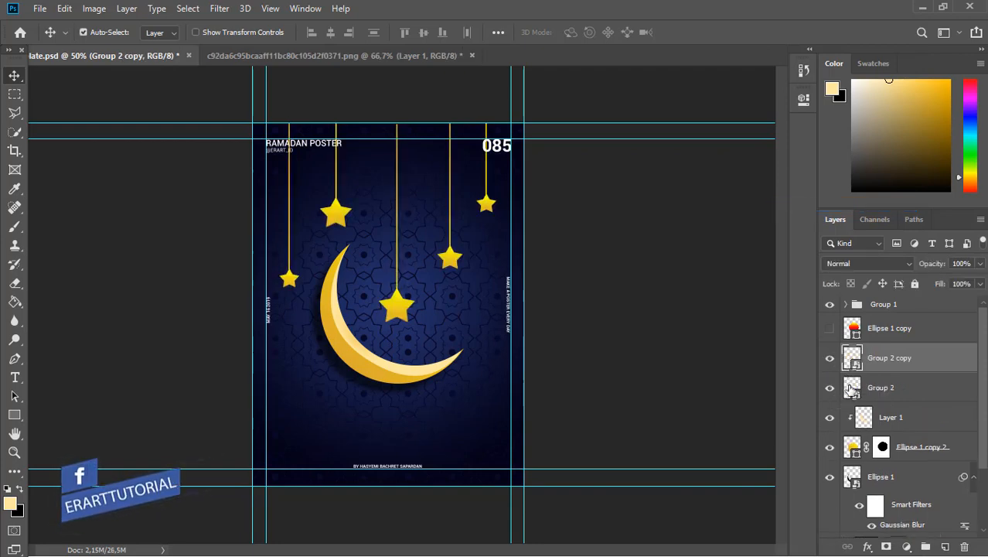
left_click(850, 388)
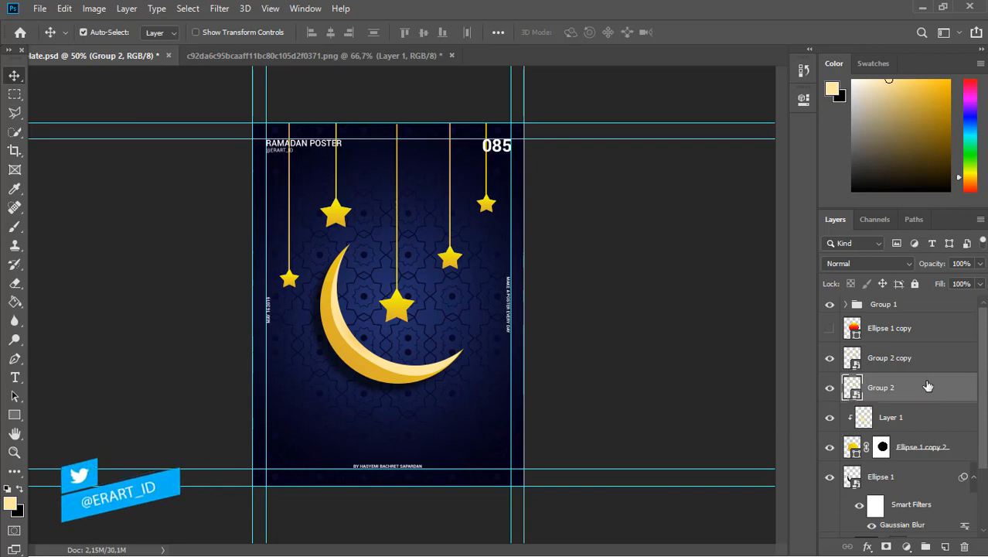
key("Left")
key("Left")
key("Left")
key("Left")
key("Left")
key("Left")
key("Left")
key("Left")
key("Left")
key("Left")
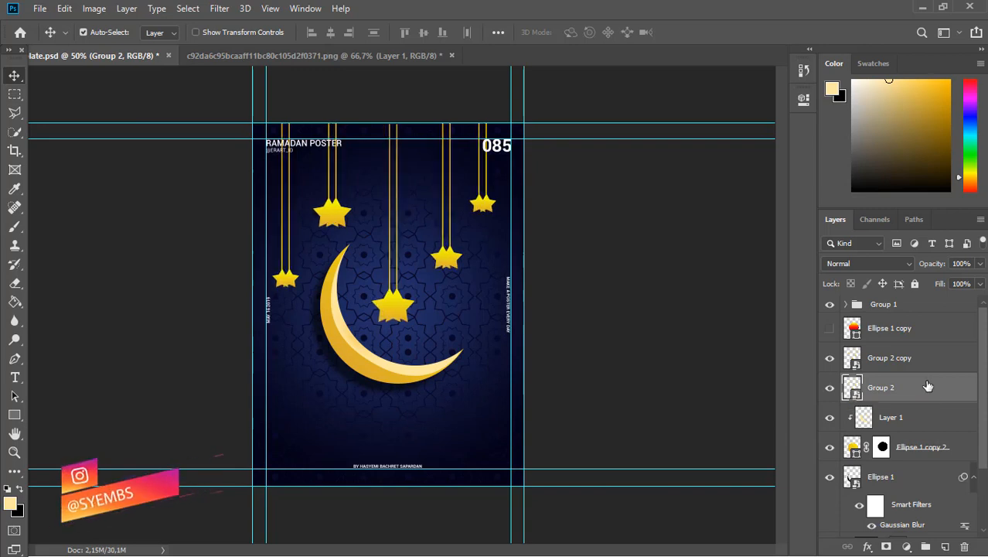
key("Right")
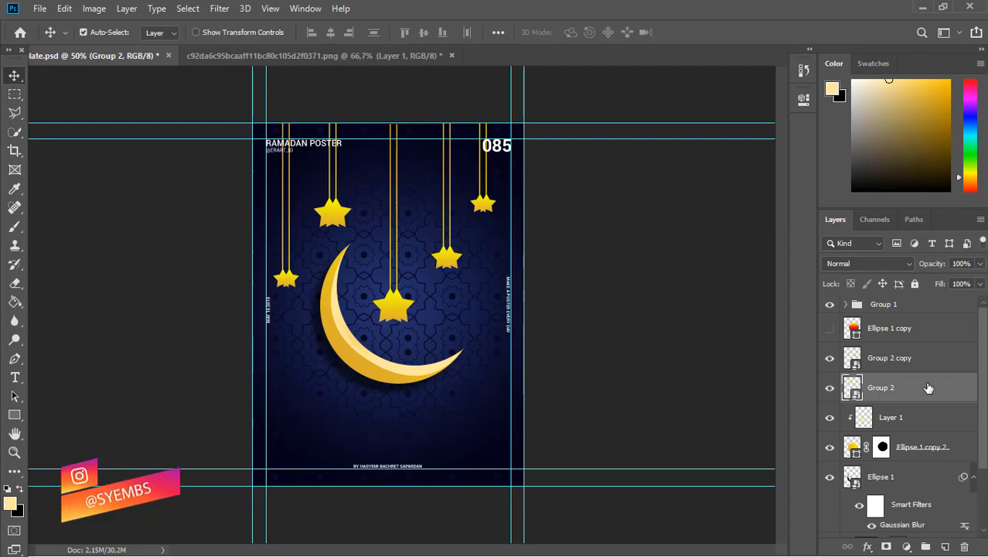
Step: Apply a black Color Overlay to the lower Group 2 layer to turn its stars and strings into shadows
double_click(927, 387)
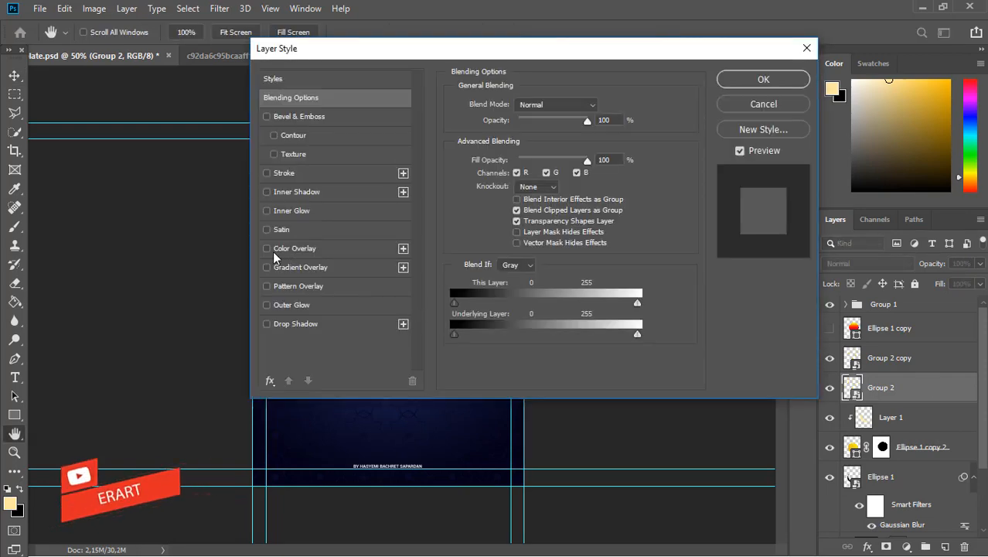
left_click_drag(447, 51, 597, 88)
left_click(877, 116)
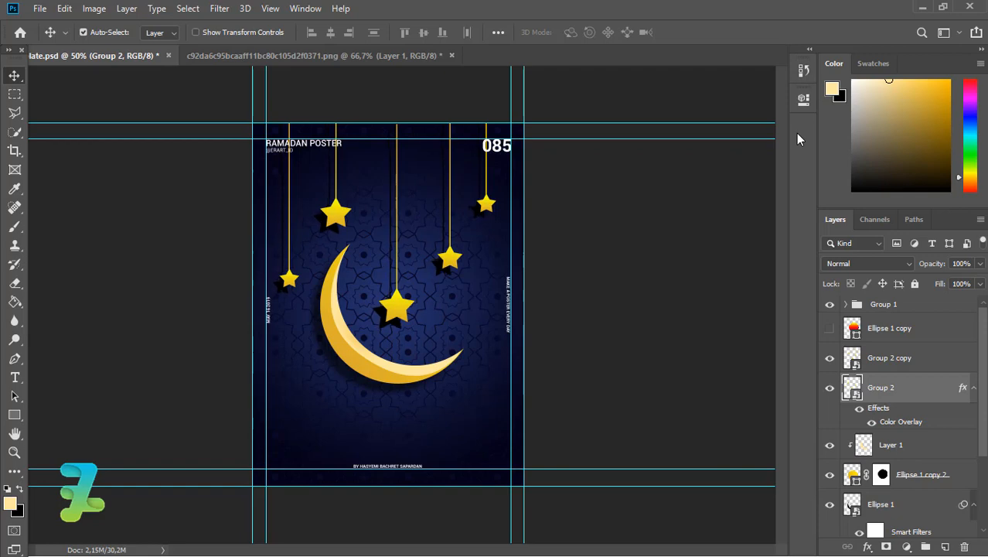
Step: Apply a Gaussian Blur with a radius of 3.3 pixels to the black Group 2 shadow layer
left_click(219, 8)
mouse_move(309, 159)
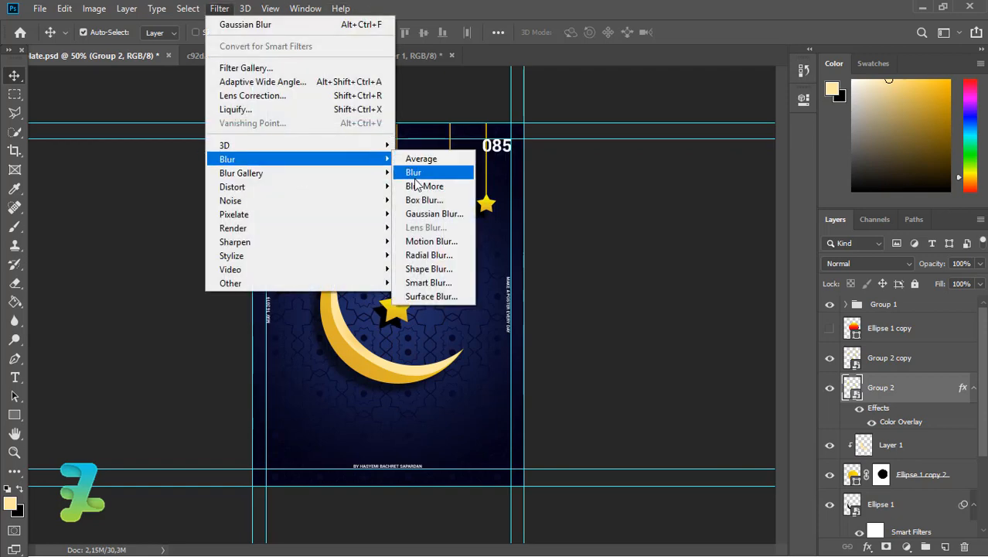
left_click(424, 214)
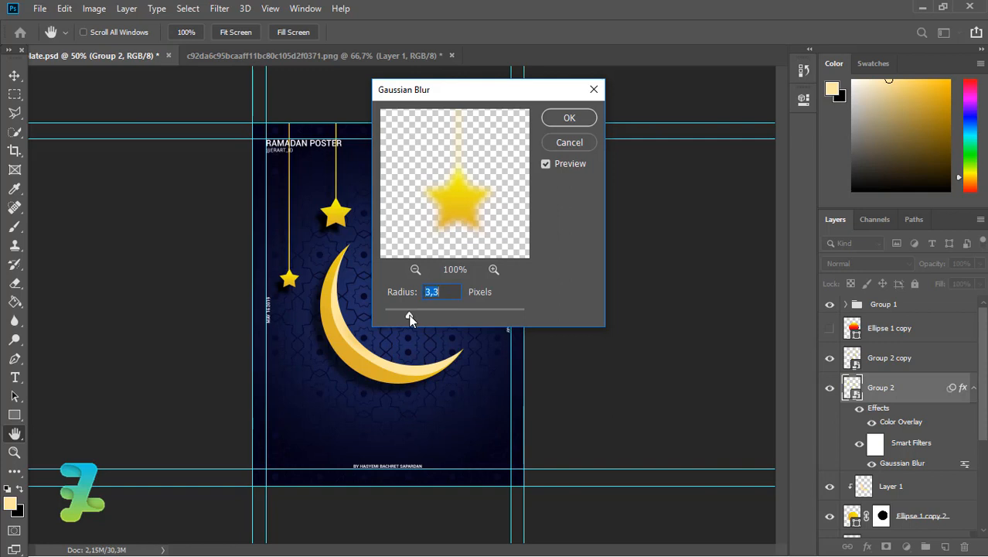
left_click(576, 118)
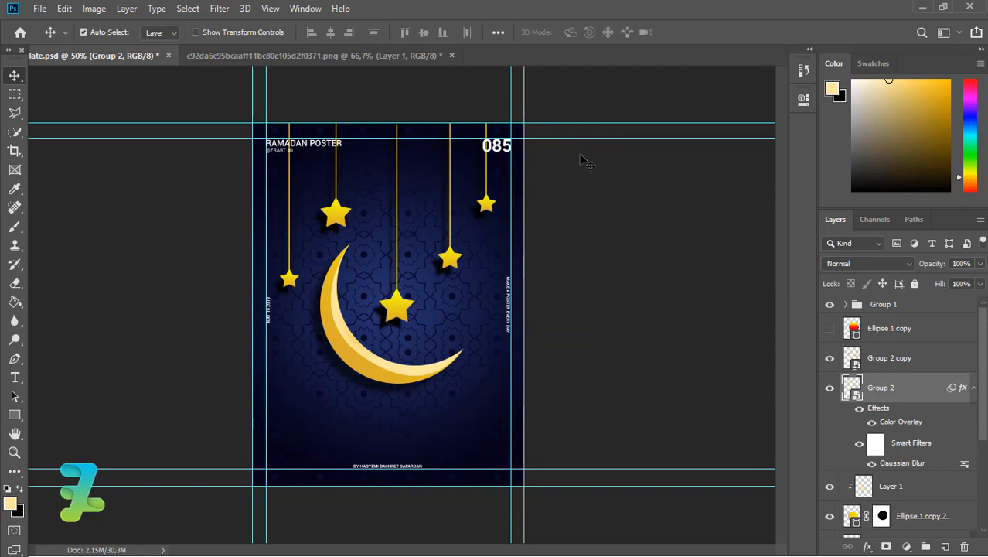
Step: Check what the hidden Ellipse 1 copy layer contains and delete that layer
left_click(908, 360)
left_click(830, 328)
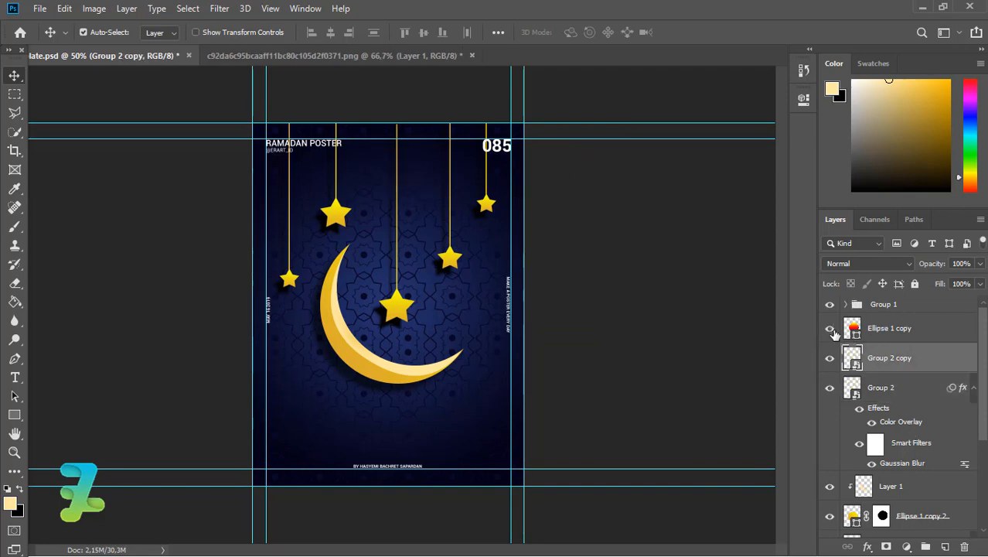
left_click(830, 329)
left_click(911, 329)
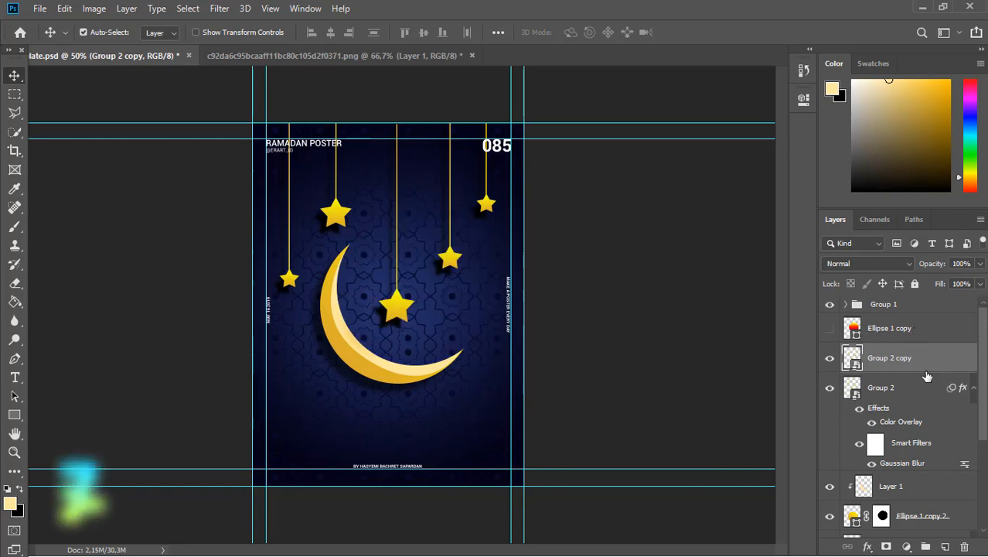
key("Delete")
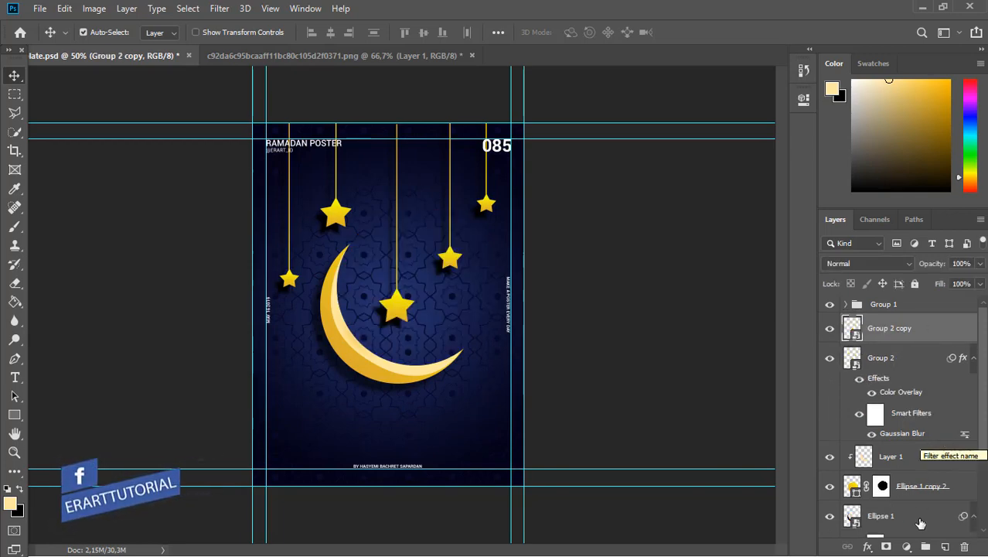
Step: Create a new layer above Group 2 copy and set the brush's foreground color to blue #4f56b9
key("ctrl+shift+alt+n")
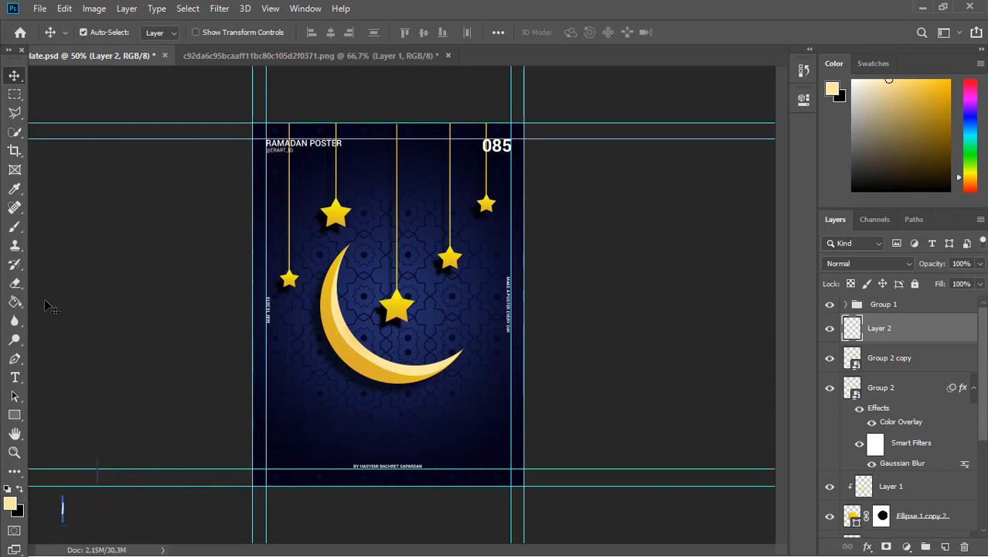
key("b")
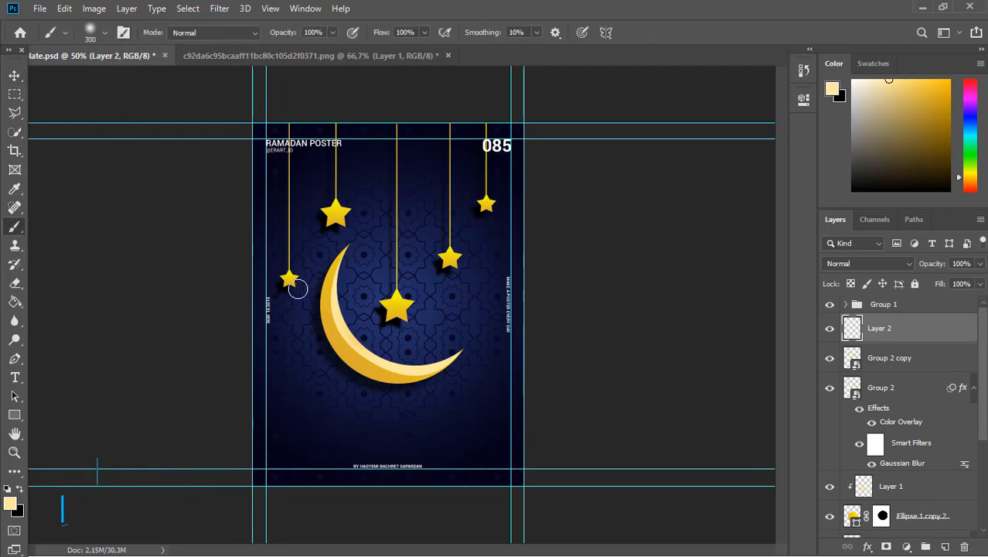
left_click(10, 503)
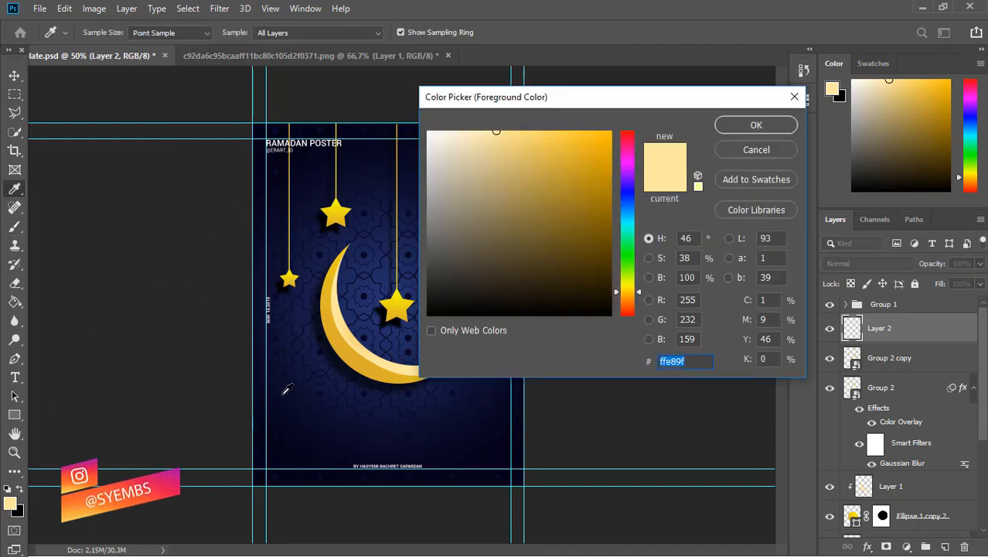
left_click(286, 391)
left_click_drag(569, 282, 526, 174)
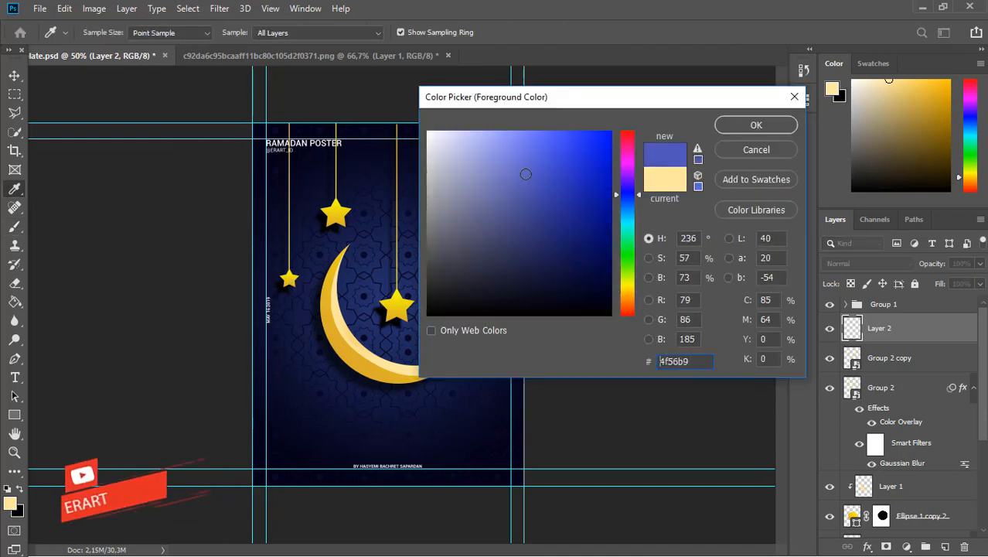
left_click(756, 125)
key("b")
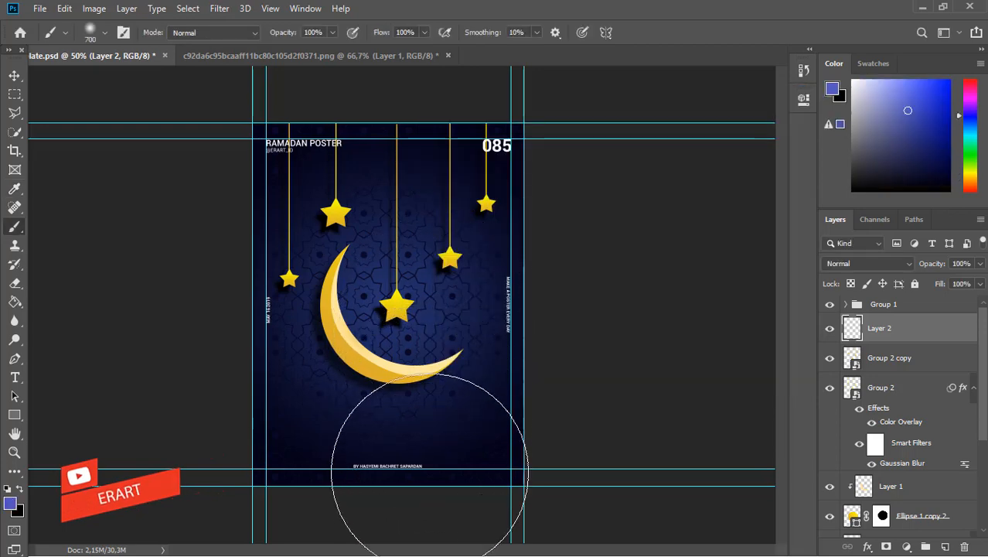
left_click(431, 458)
key("ctrl+z")
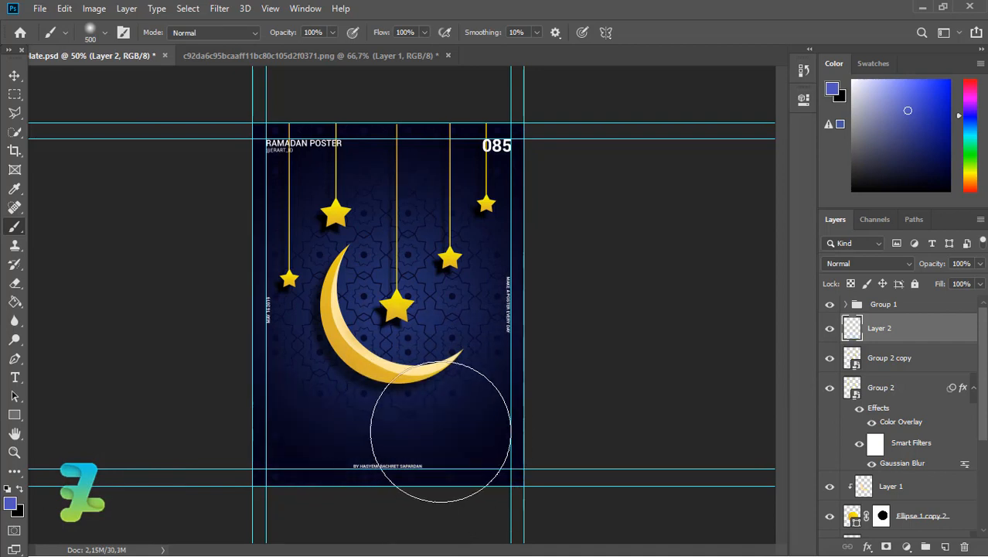
left_click(439, 425)
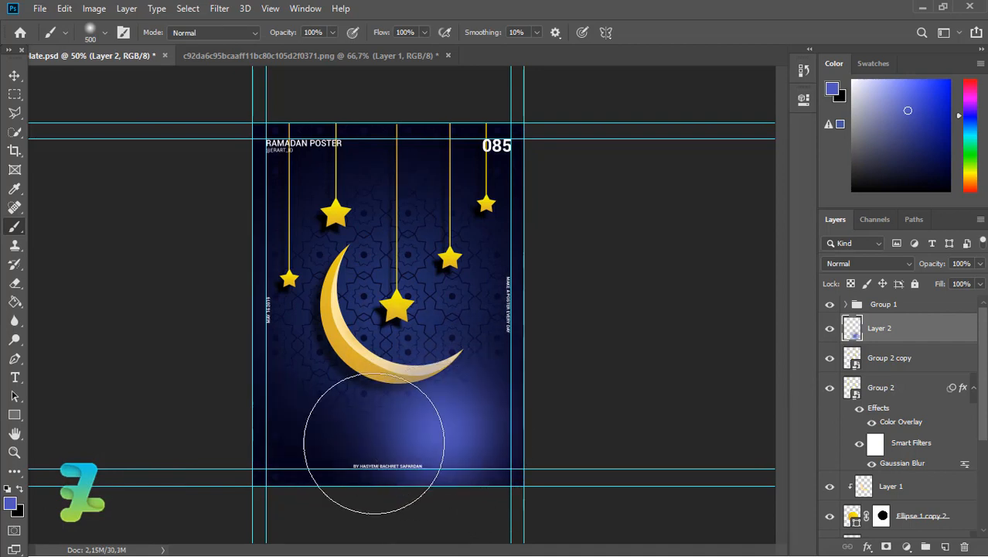
key("ctrl+z")
Step: Paint two soft blue spots side by side below the crescent with a 400-pixel brush
left_click(417, 420)
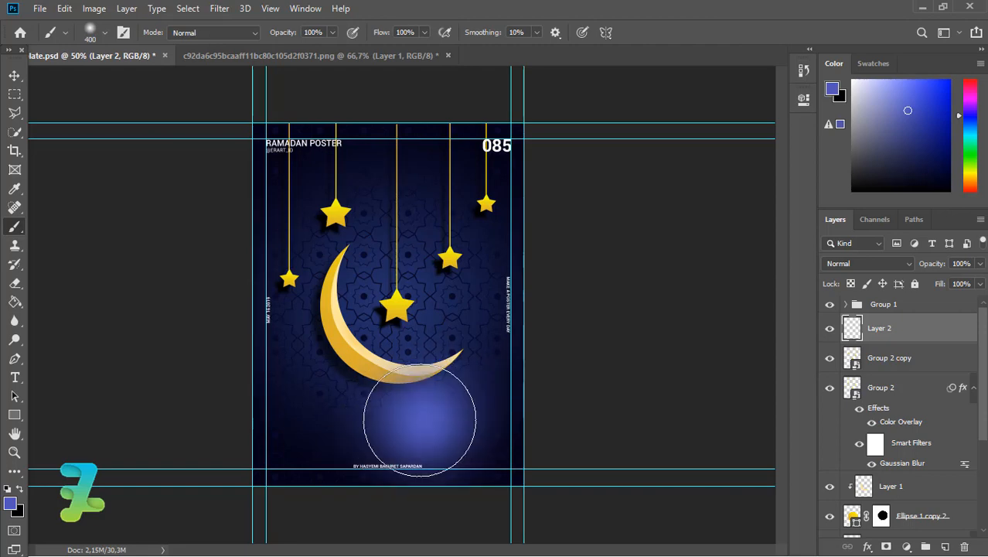
left_click(352, 417)
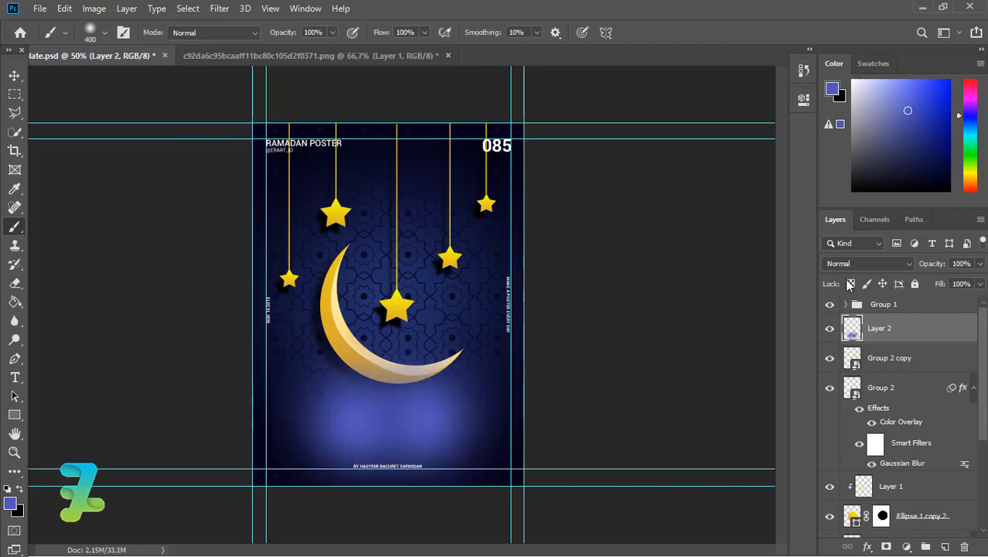
Step: Try the Darken blend mode on Layer 2 and compare the poster with the layer hidden and shown
left_click(846, 263)
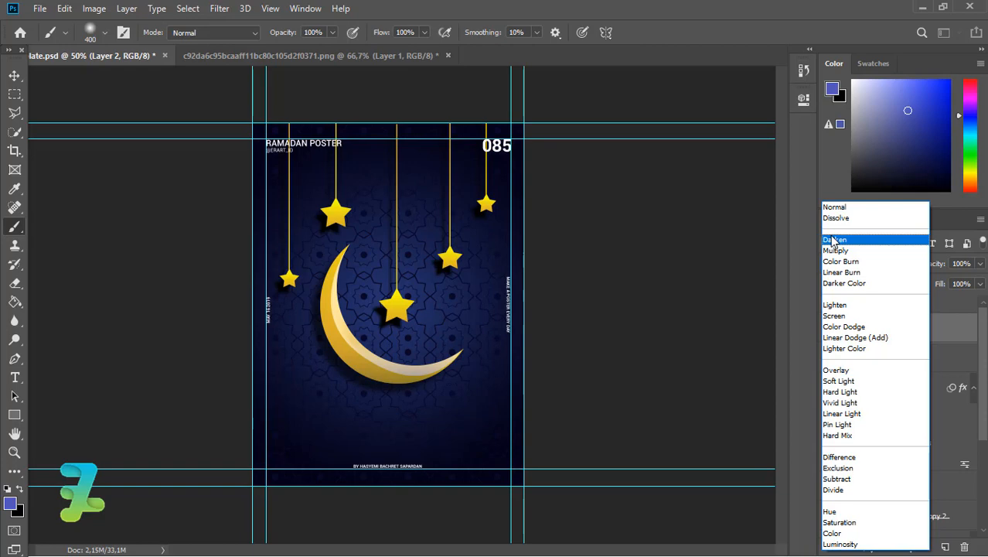
left_click(834, 240)
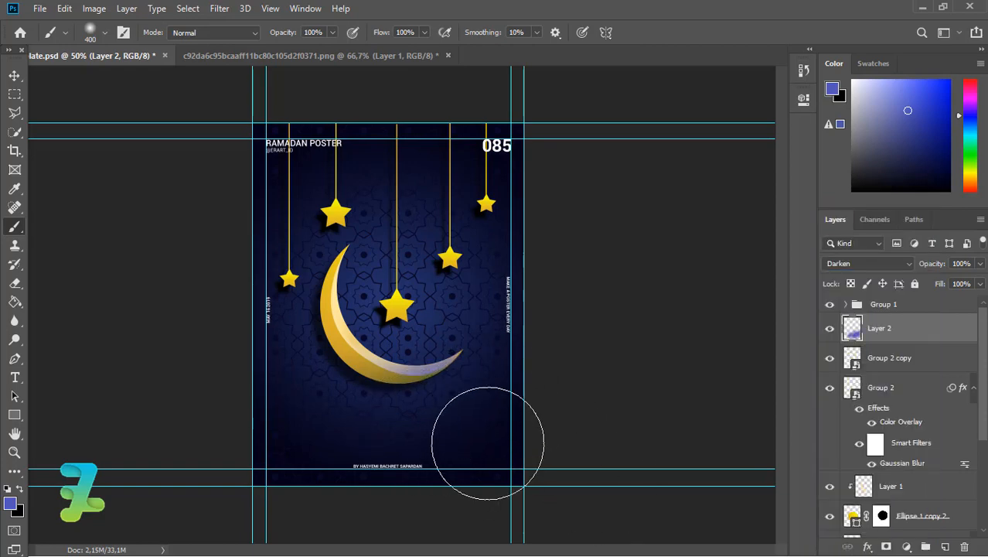
key("ctrl+z")
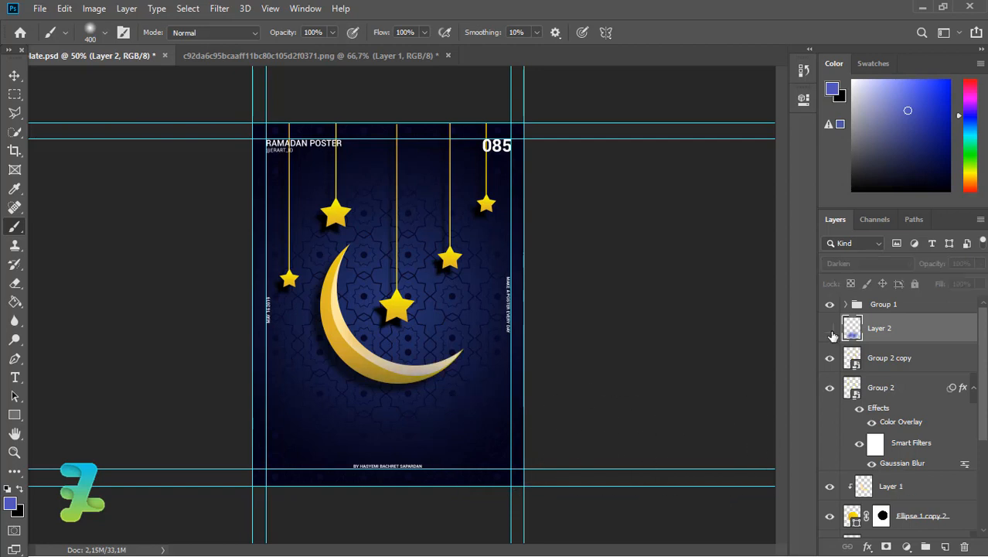
left_click(832, 335)
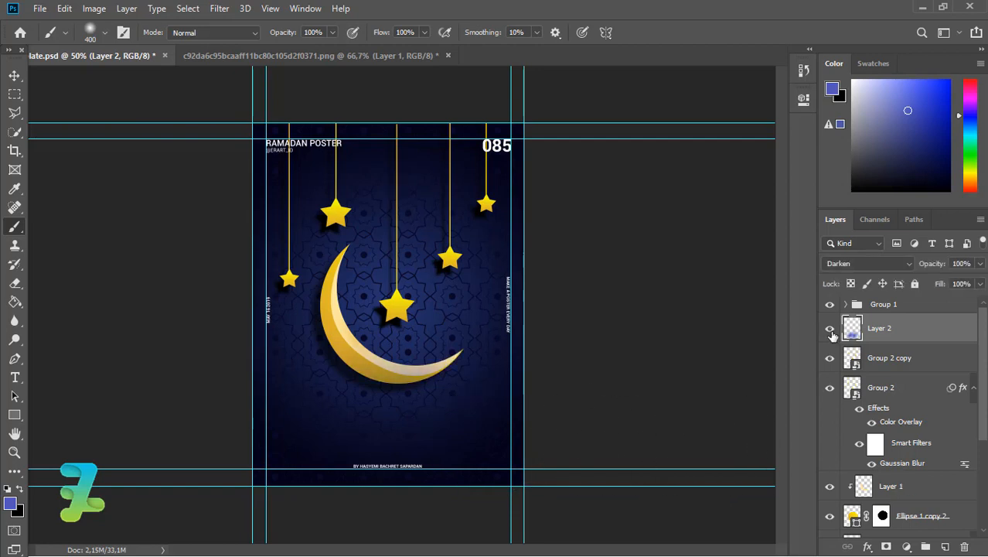
left_click(831, 332)
left_click(832, 334)
Step: Set Layer 2 to the Linear Dodge (Add) blend mode and reduce its opacity to 18%
left_click(843, 263)
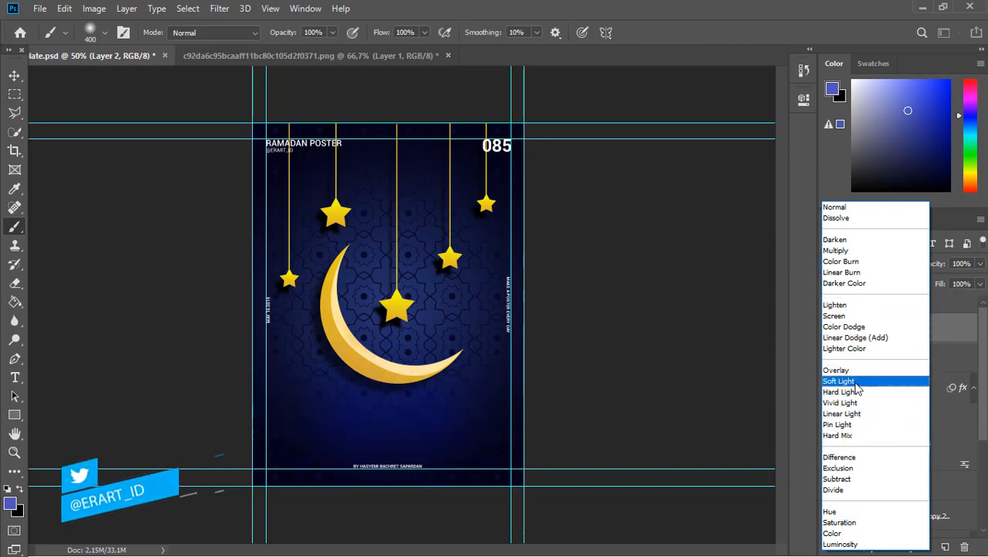
left_click(848, 339)
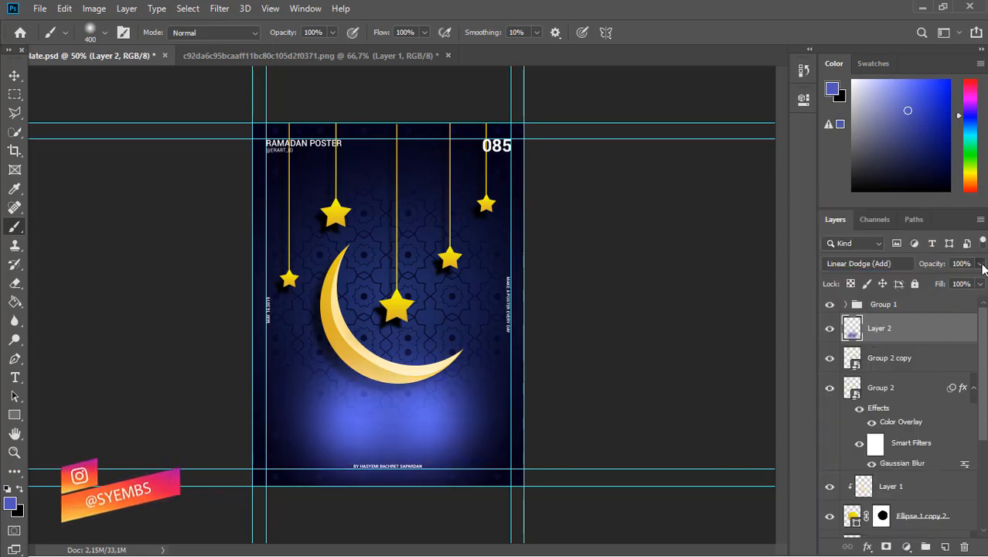
left_click(979, 263)
left_click_drag(980, 281, 925, 284)
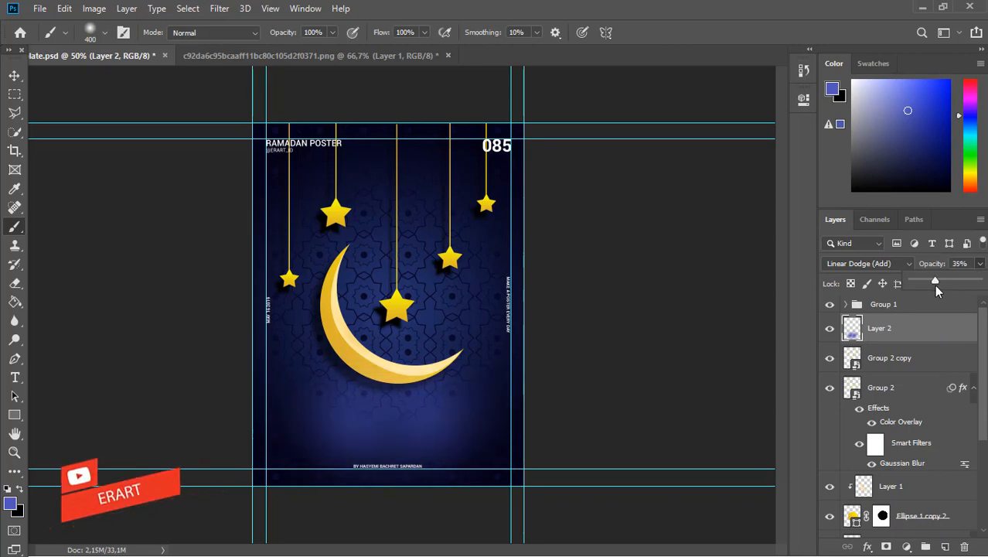
left_click_drag(927, 290, 922, 292)
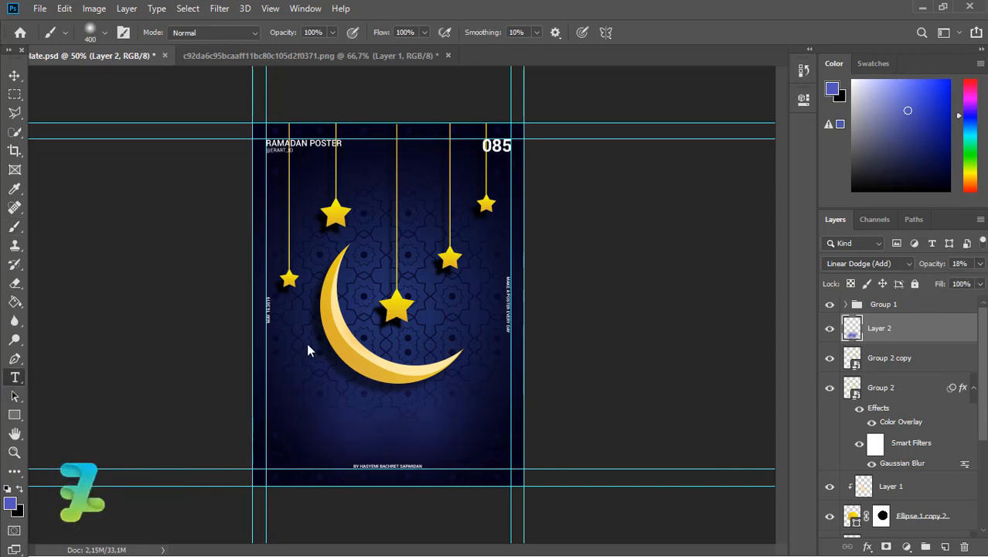
Step: Add the text RAMADAN below the crescent in Roboto Bold at 72 pt, using yellow #f1f208 sampled from the middle star
left_click(10, 503)
left_click(397, 301)
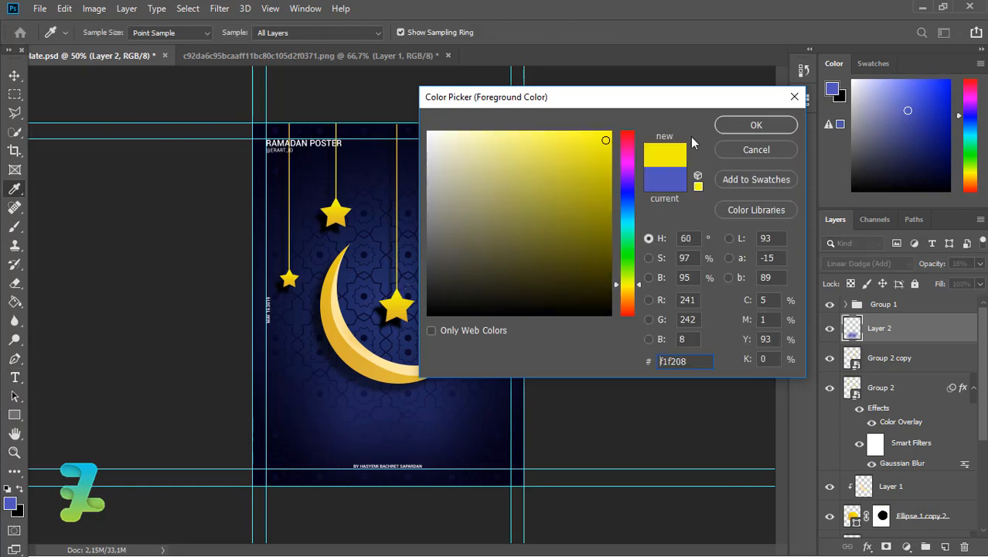
left_click(733, 126)
key("t")
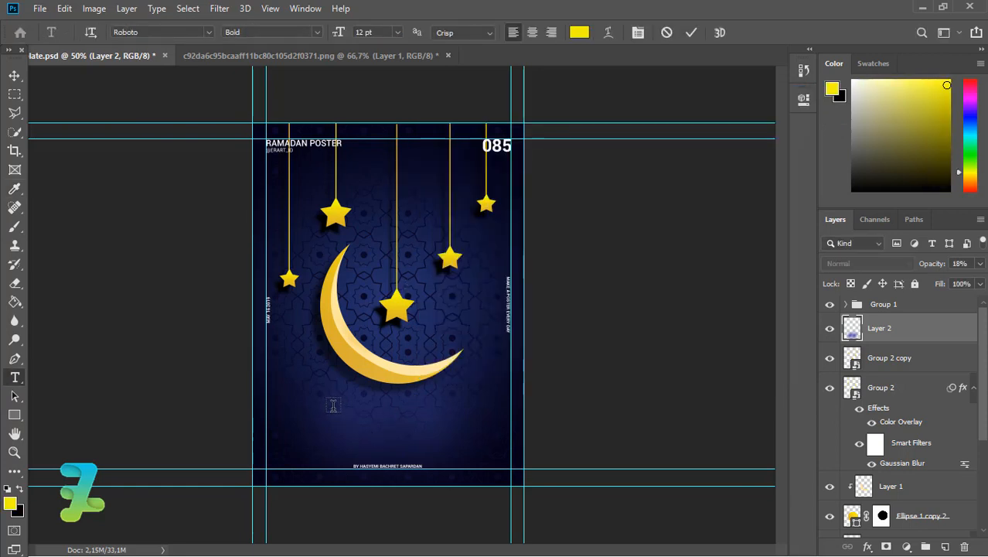
left_click(332, 405)
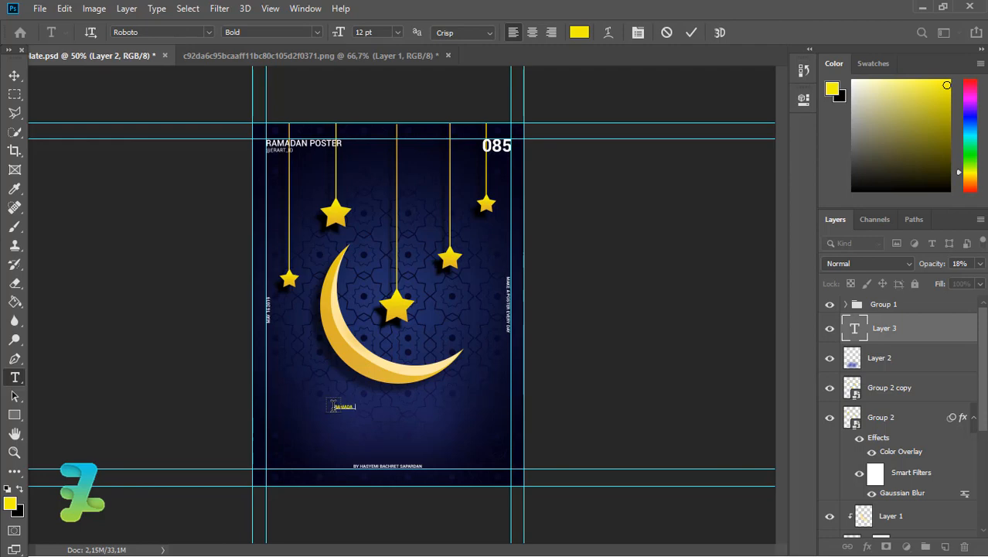
left_click(398, 32)
left_click(377, 218)
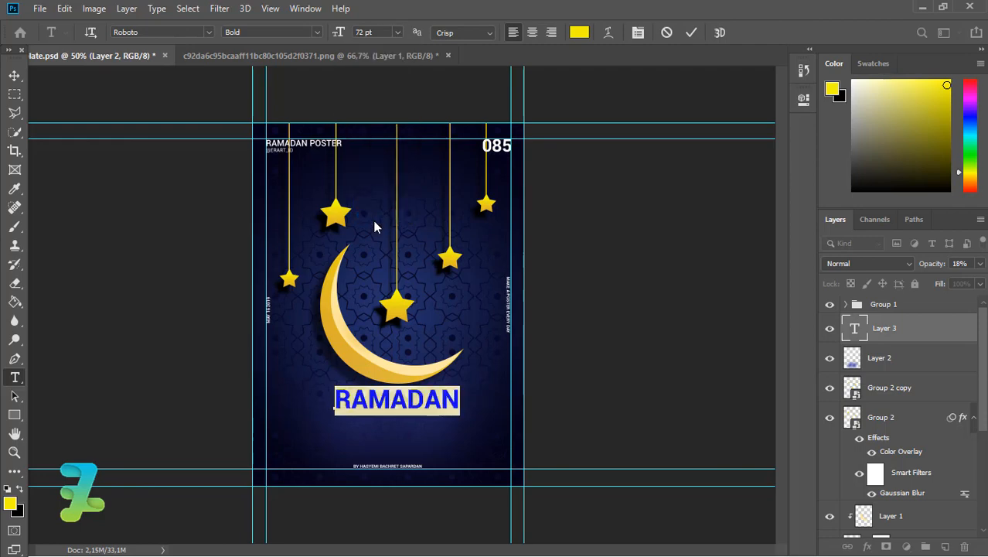
Step: Center the RAMADAN text horizontally on the canvas and place it between the crescent and the credit line
left_click(14, 75)
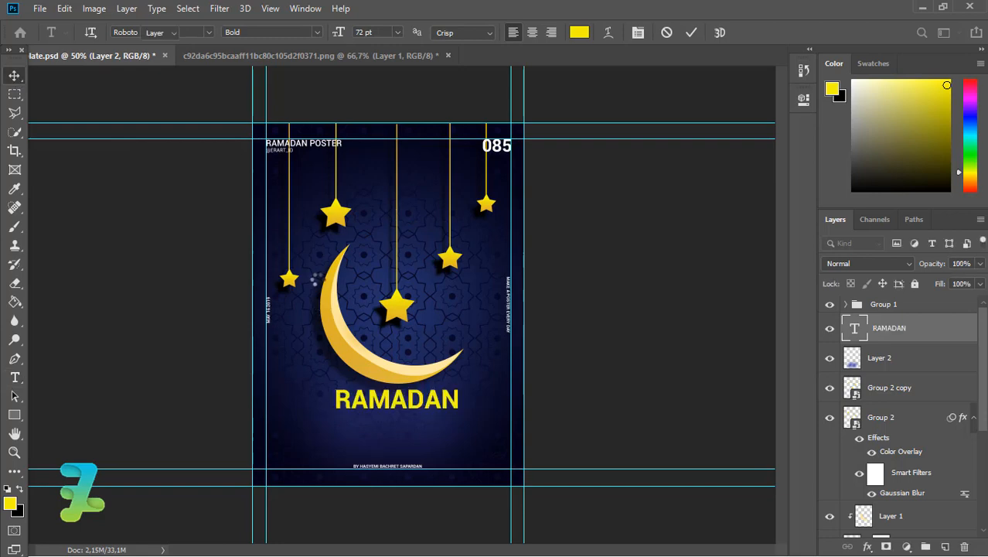
key("ctrl+a")
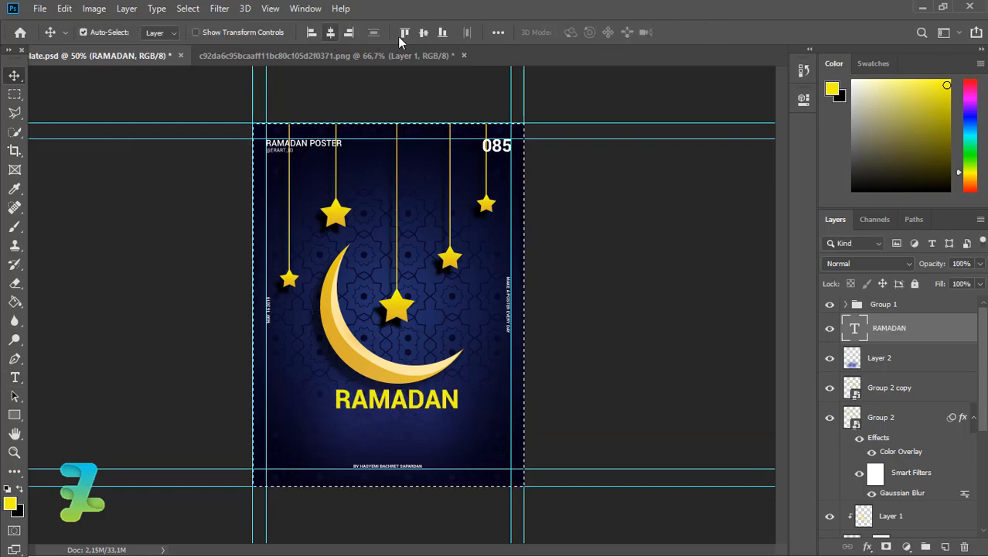
left_click(423, 32)
left_click(423, 33)
key("ctrl+d")
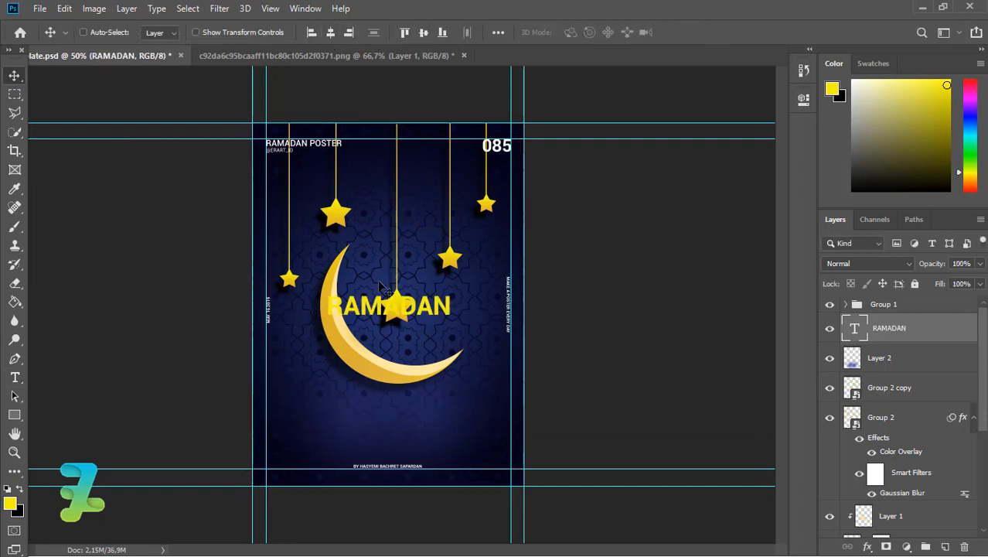
left_click_drag(376, 310, 379, 418)
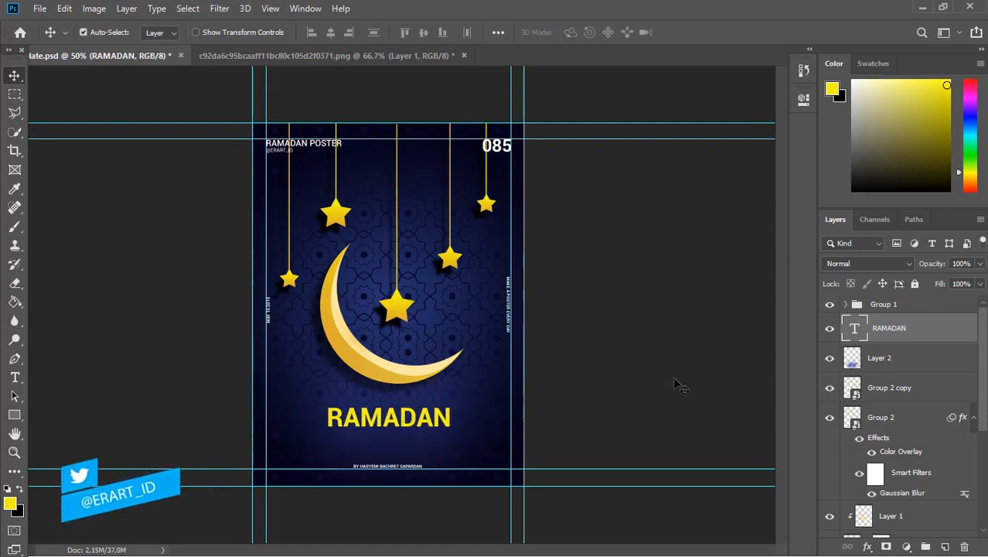
Step: Add a Gradient Overlay to the RAMADAN text, with the end color stop at 98% and gold #deb628 sampled from the upper-left large star
double_click(927, 331)
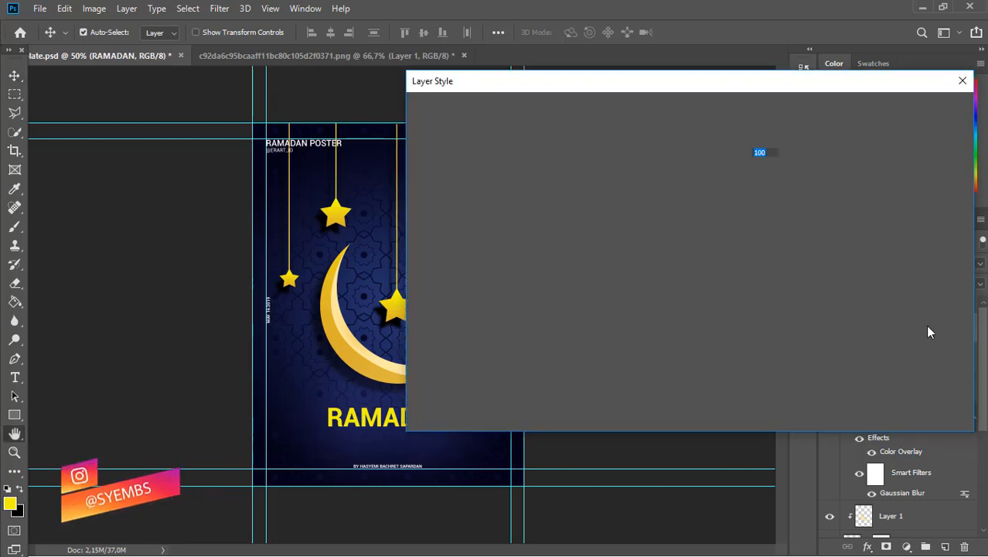
left_click(423, 300)
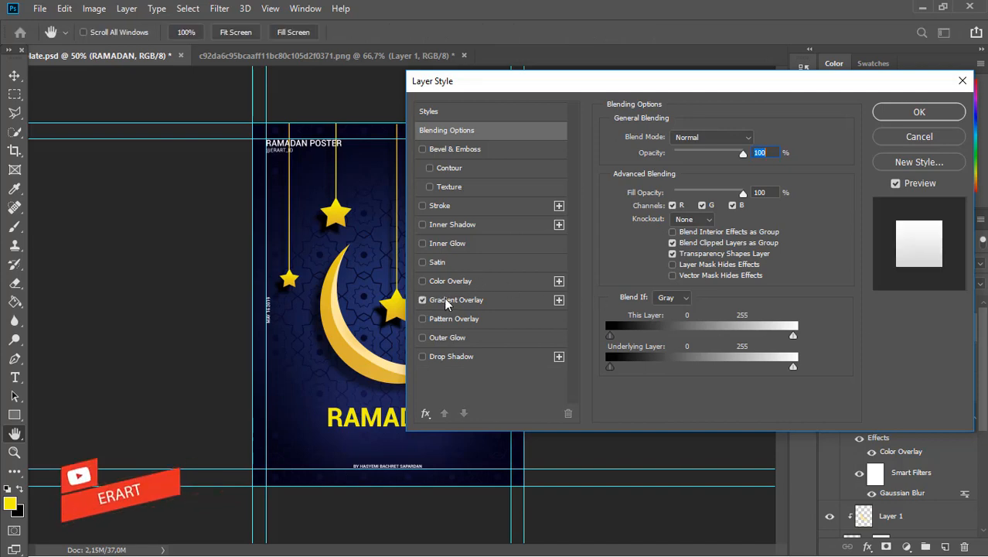
left_click(455, 300)
left_click(687, 173)
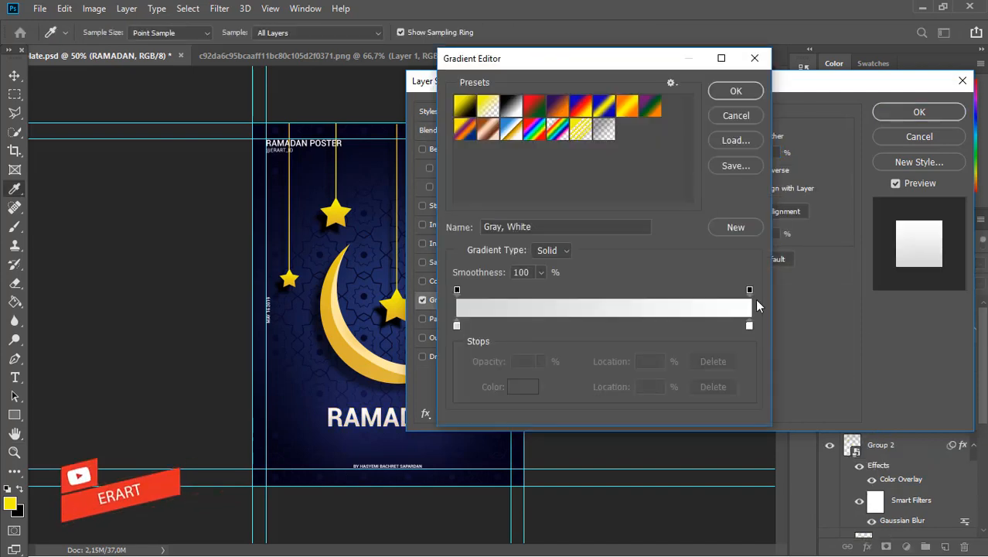
left_click(749, 325)
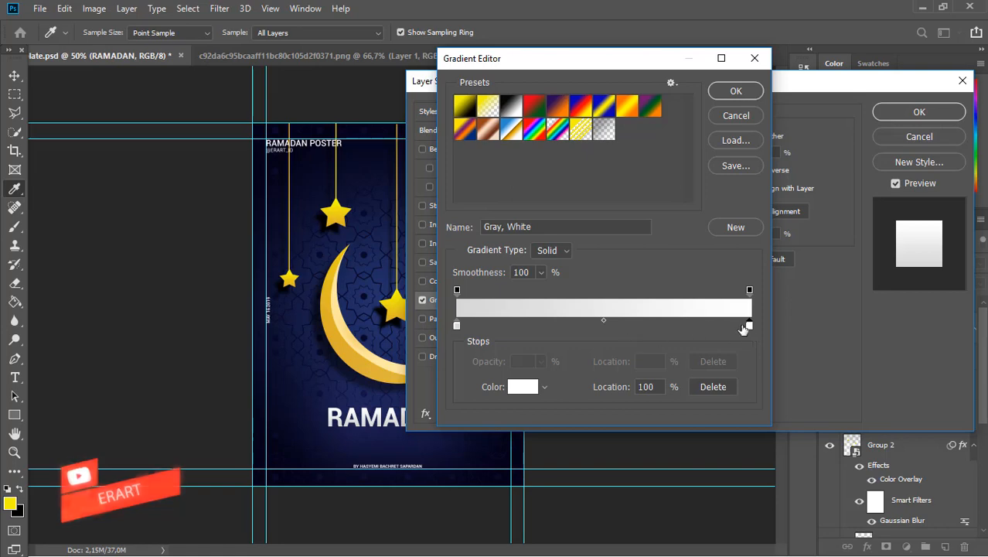
left_click_drag(748, 326, 745, 325)
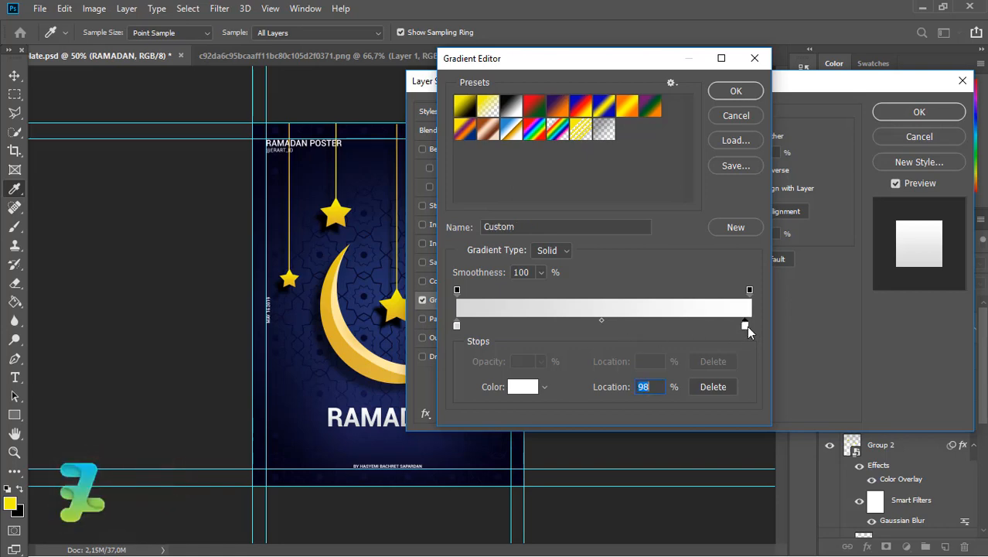
double_click(746, 326)
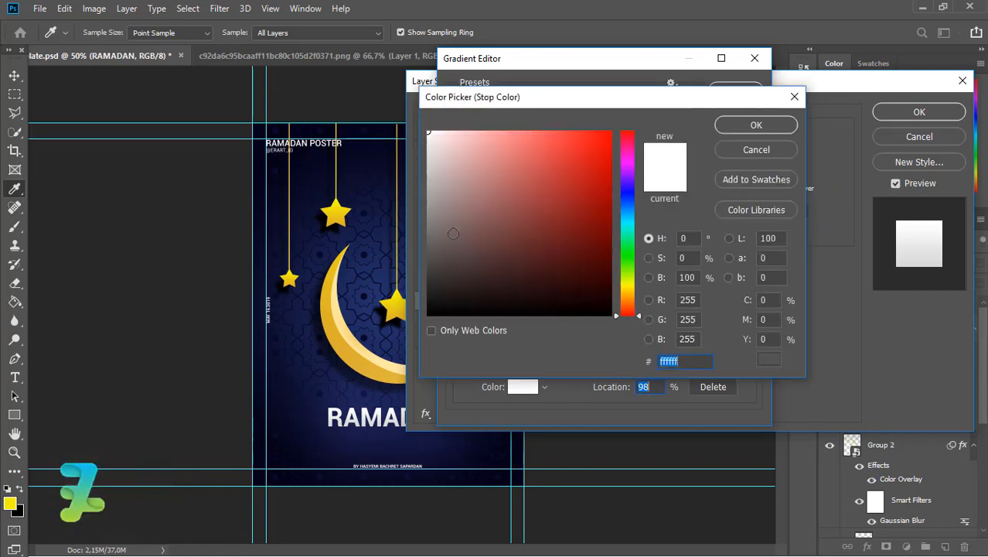
left_click(343, 222)
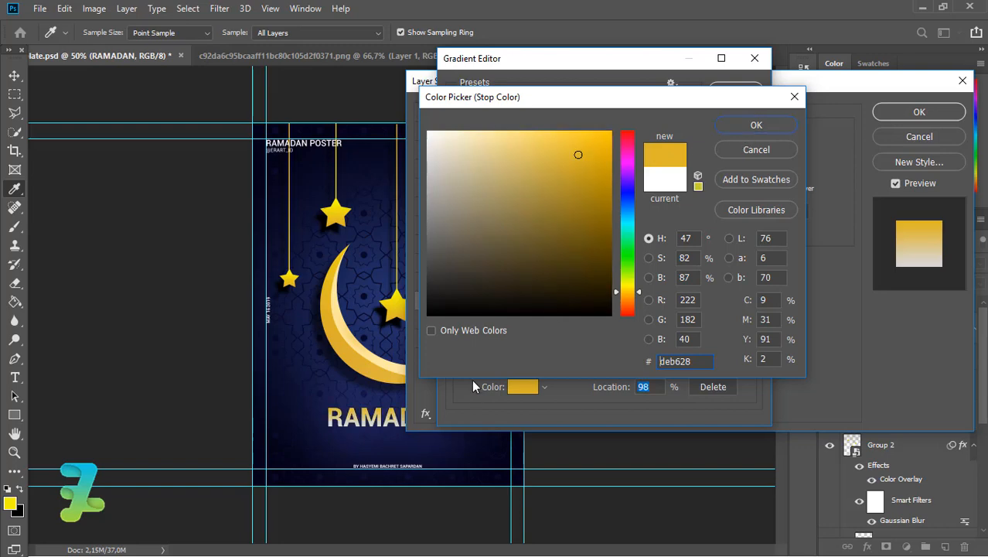
key("Return")
Step: Set the gradient's start stop at 0% to yellow sampled from the same star, lightened to a pale yellow
double_click(456, 326)
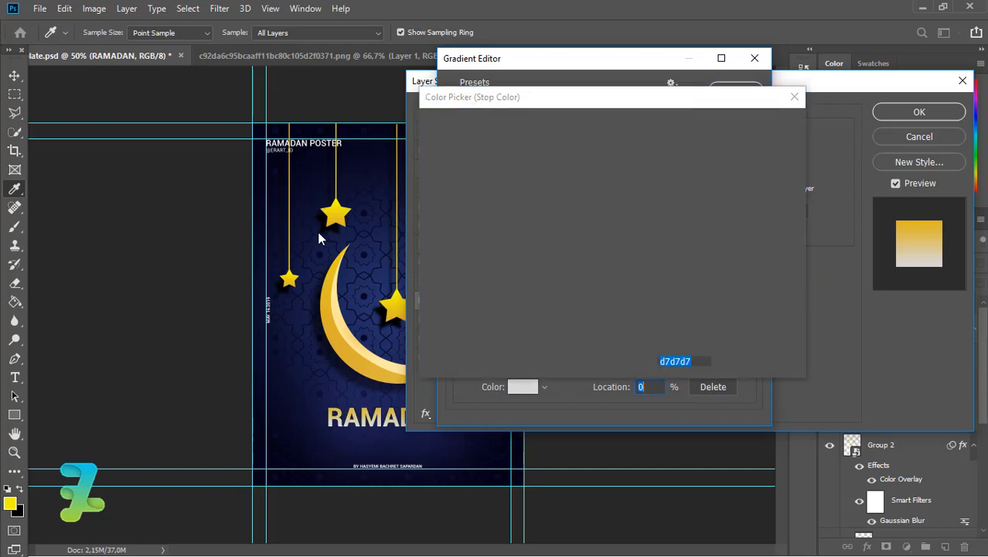
left_click(335, 205)
left_click(758, 122)
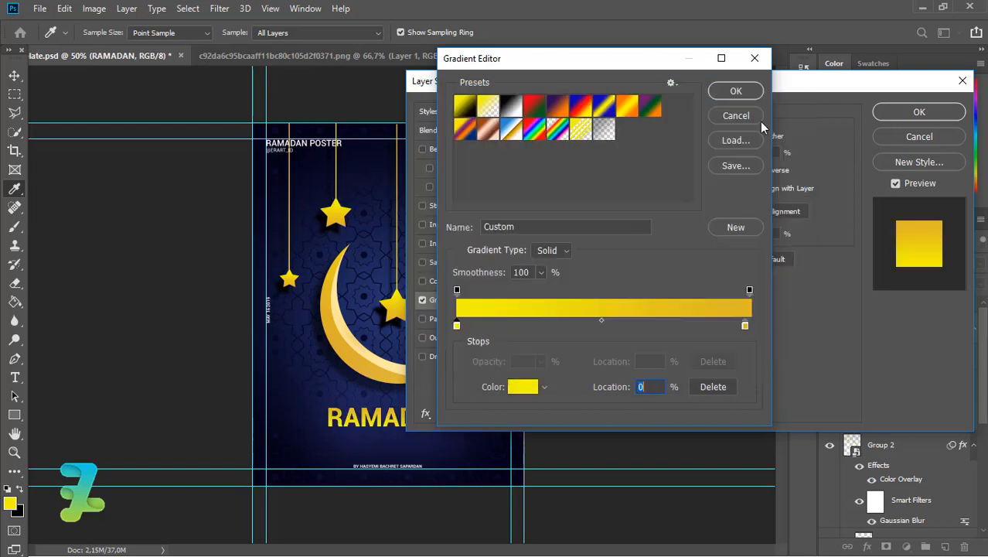
double_click(457, 326)
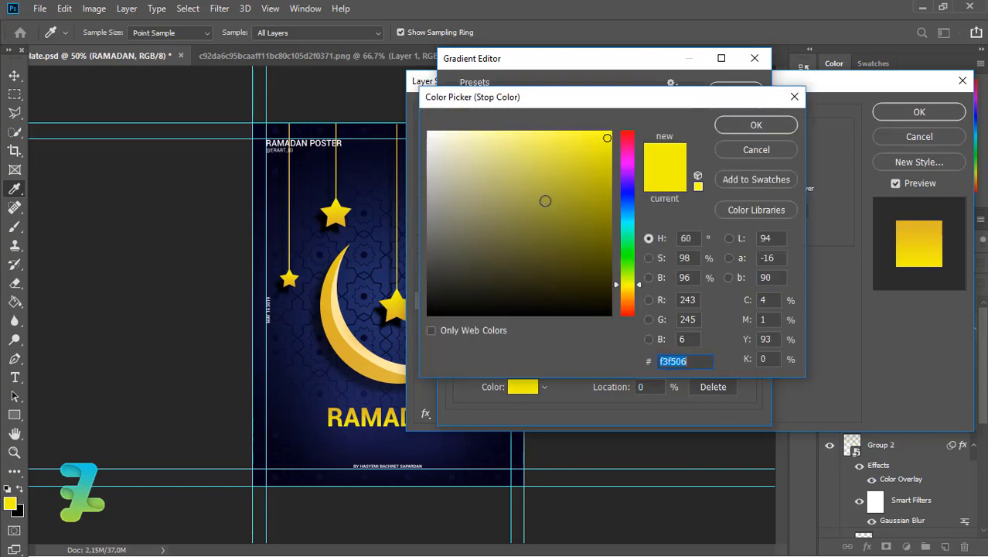
left_click(524, 137)
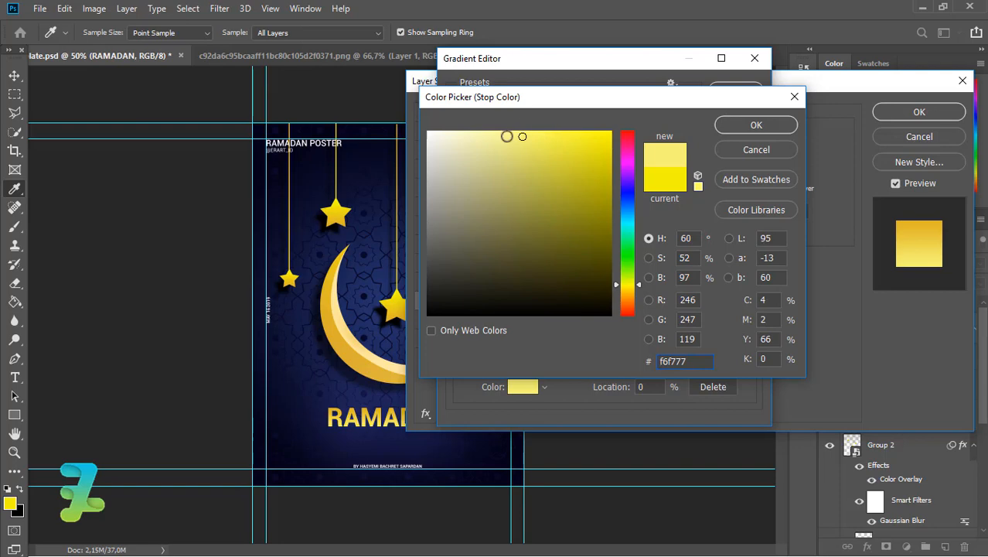
left_click(732, 130)
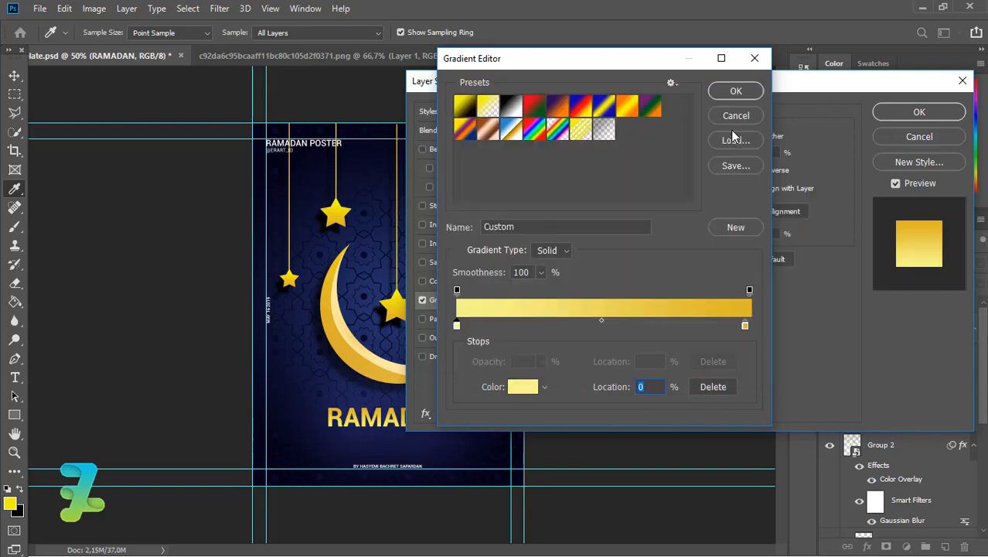
Step: Accept the gradient, set the overlay's angle to -51° and apply the layer style to RAMADAN
left_click(732, 92)
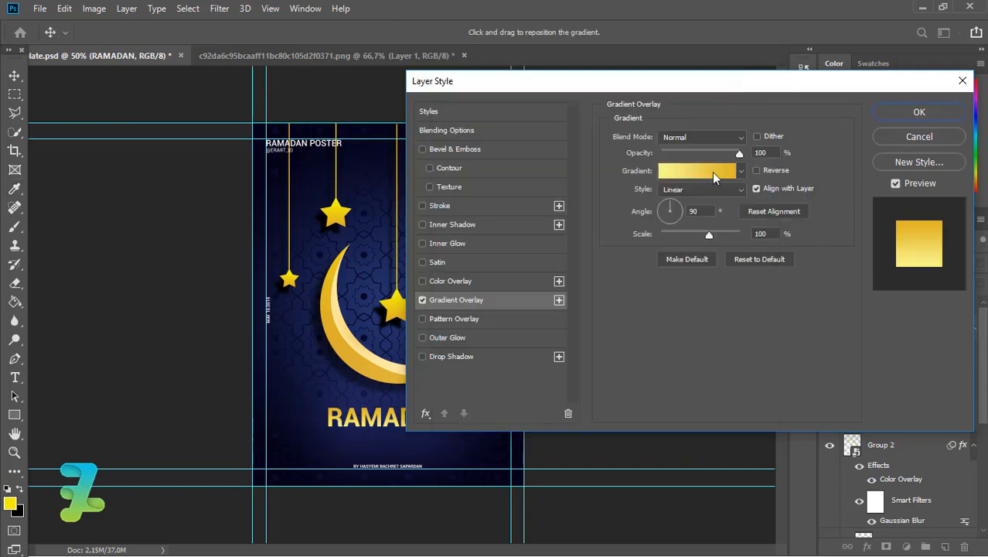
left_click(663, 208)
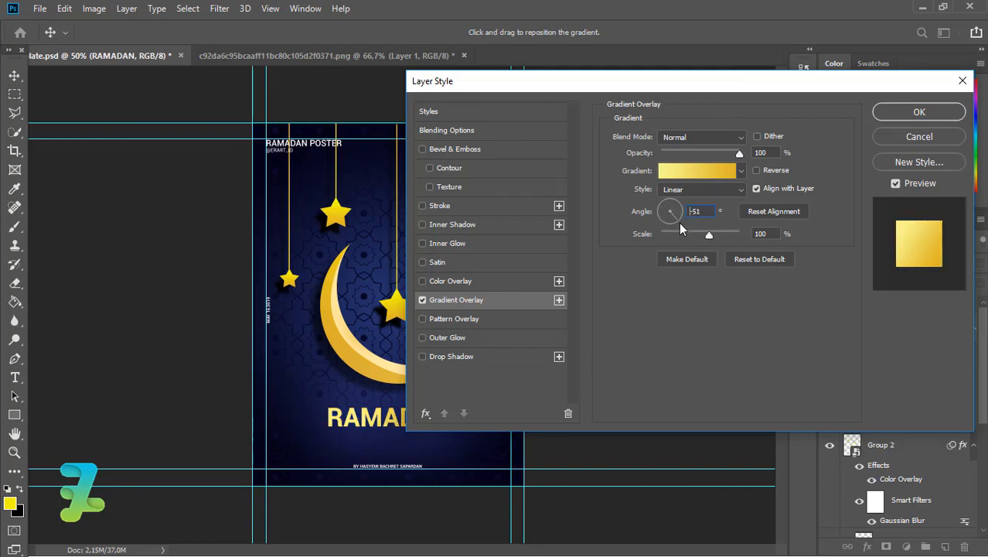
left_click(903, 113)
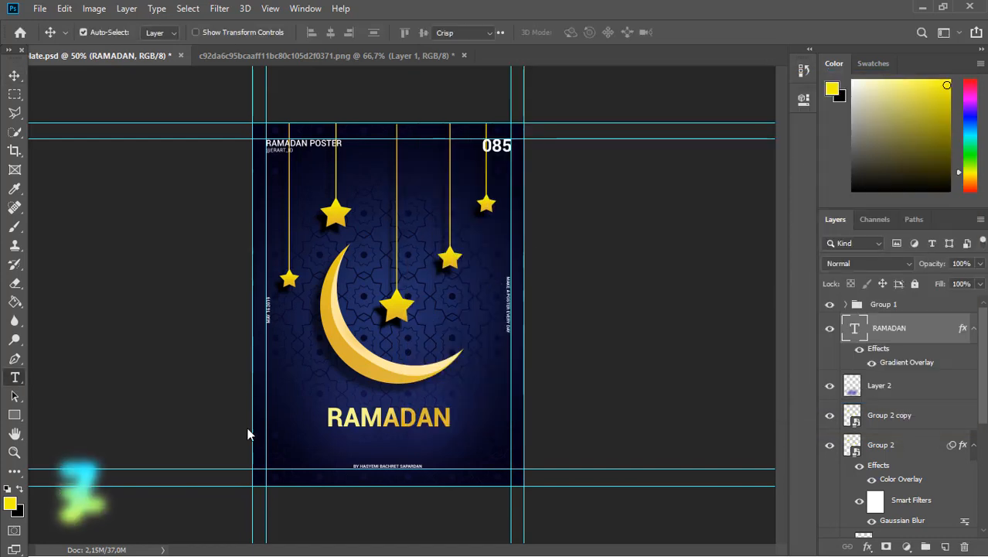
Step: Add the text KAREEM directly below RAMADAN in Roboto Bold at 72 pt
key("t")
left_click(328, 448)
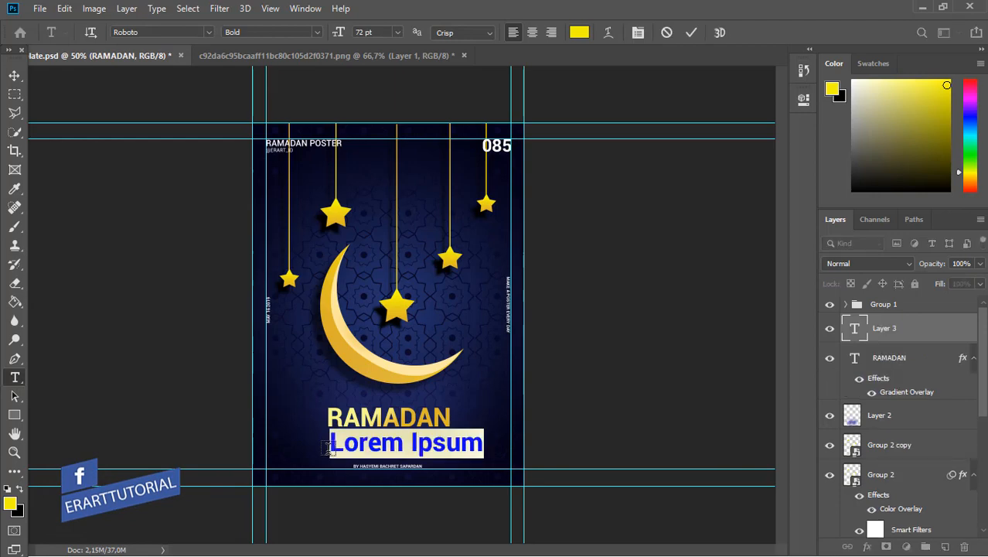
type("KA")
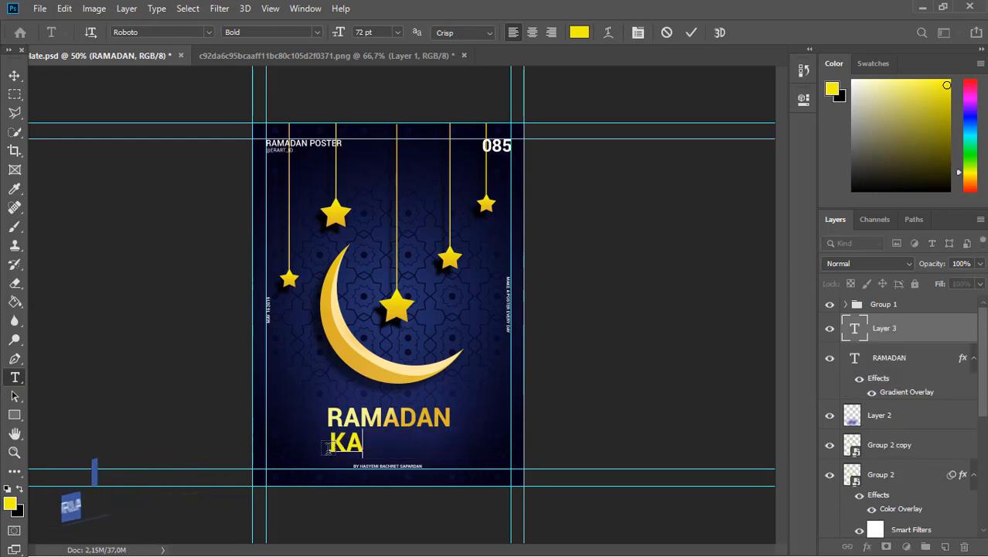
type("REEM")
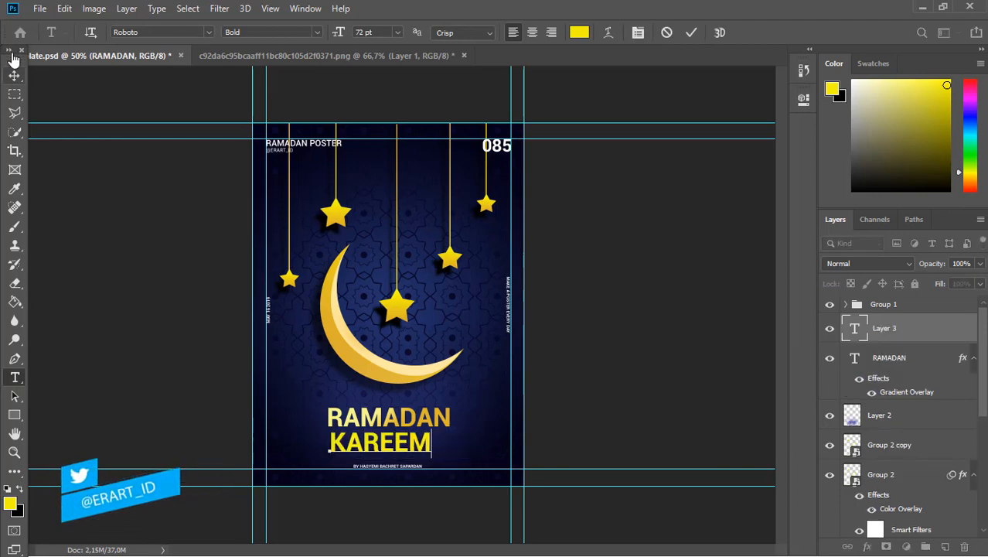
left_click(14, 75)
Step: Center the KAREEM text horizontally on the canvas and clear the selection
key("ctrl+a")
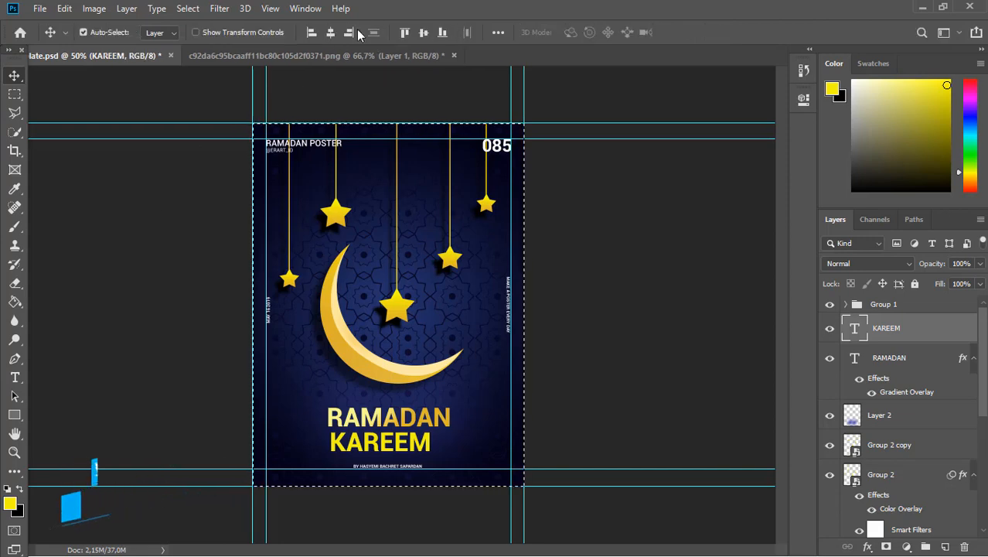
left_click(330, 33)
key("ctrl+d")
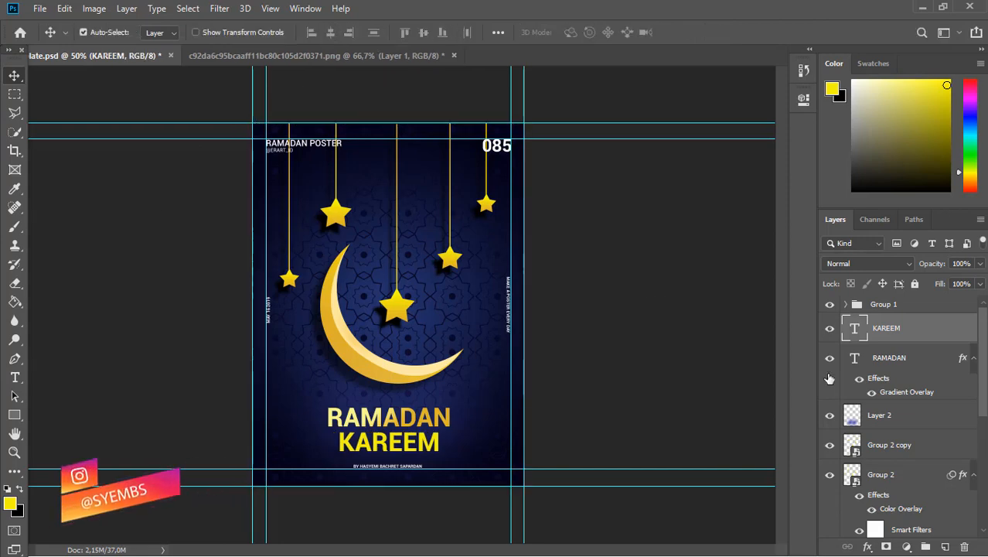
Step: Copy the RAMADAN layer's style and paste it onto the KAREEM layer
right_click(926, 359)
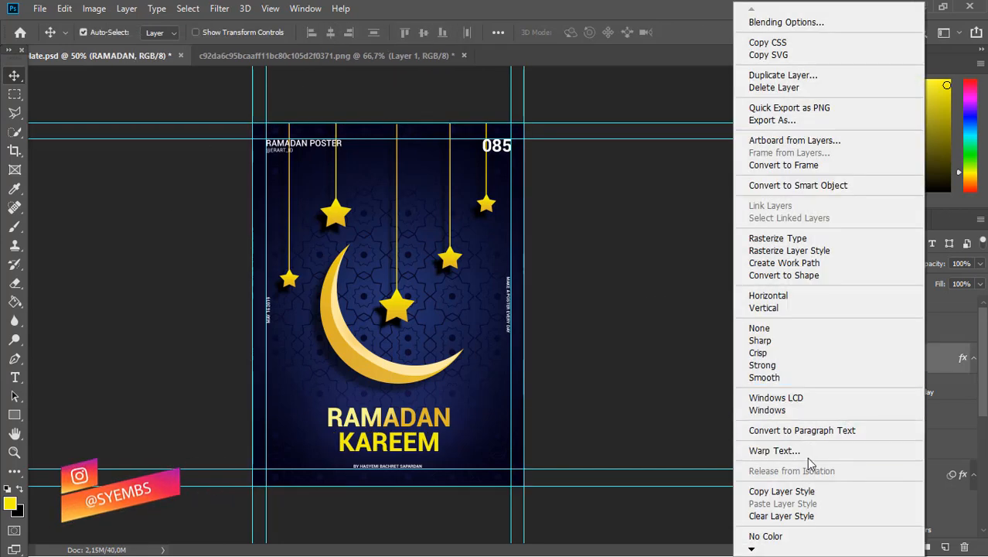
left_click(804, 492)
right_click(924, 336)
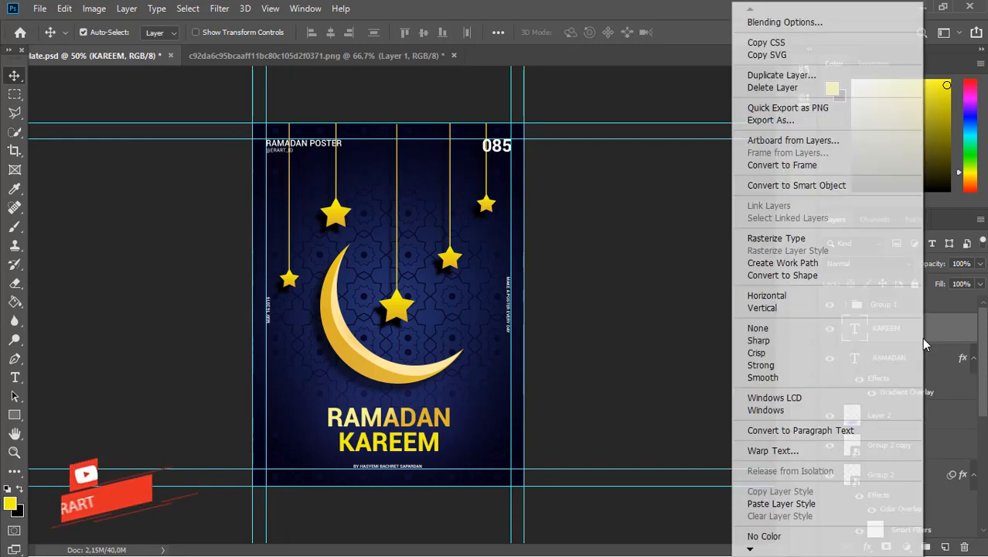
left_click(814, 503)
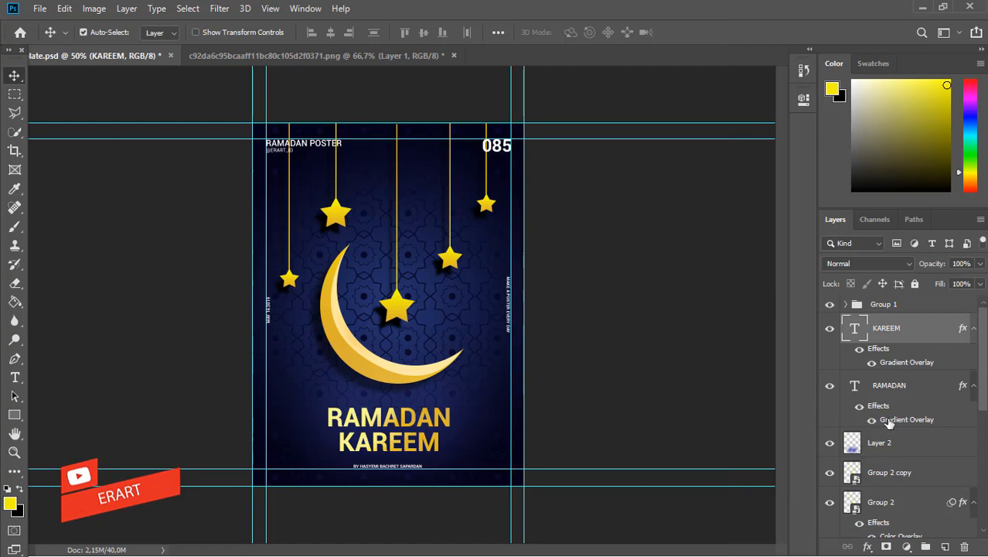
Step: Nudge the RAMADAN and KAREEM text layers up together, slightly closer to the crescent
left_click(854, 389, "shift")
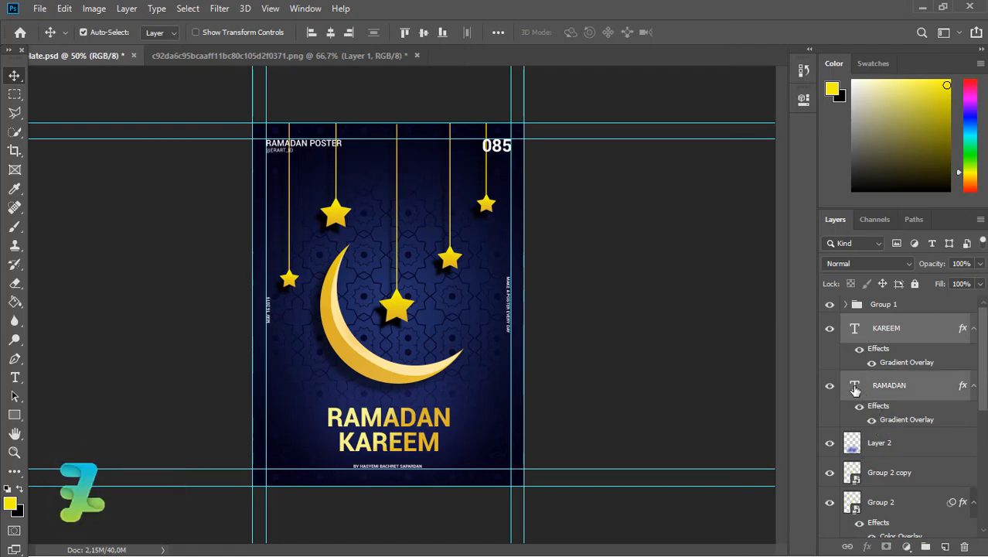
key("shift+Up")
key("Up")
key("Up")
key("Up")
key("Up")
key("Up")
key("Up")
key("Up")
key("Up")
key("Up")
key("Up")
key("Up")
key("Up")
key("Up")
key("Up")
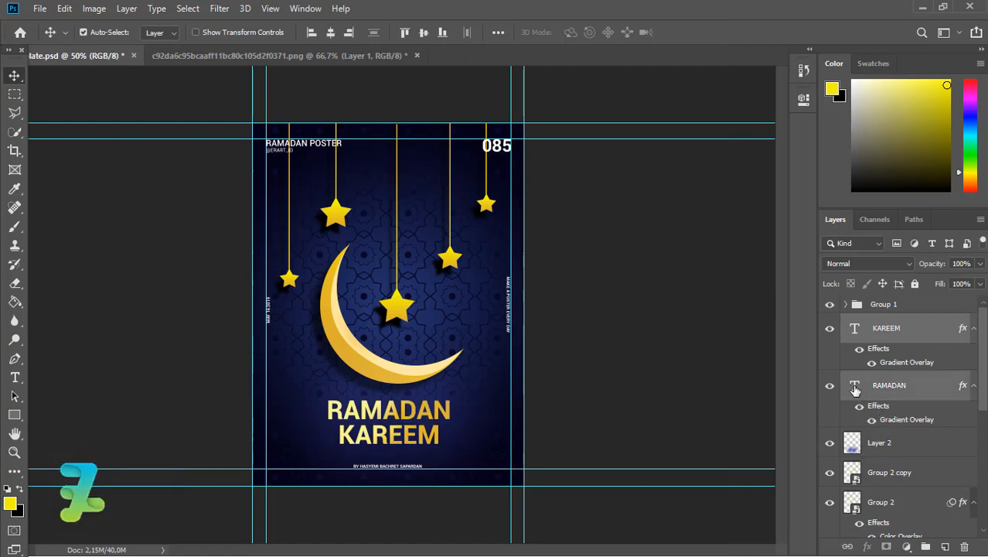
left_click(14, 93)
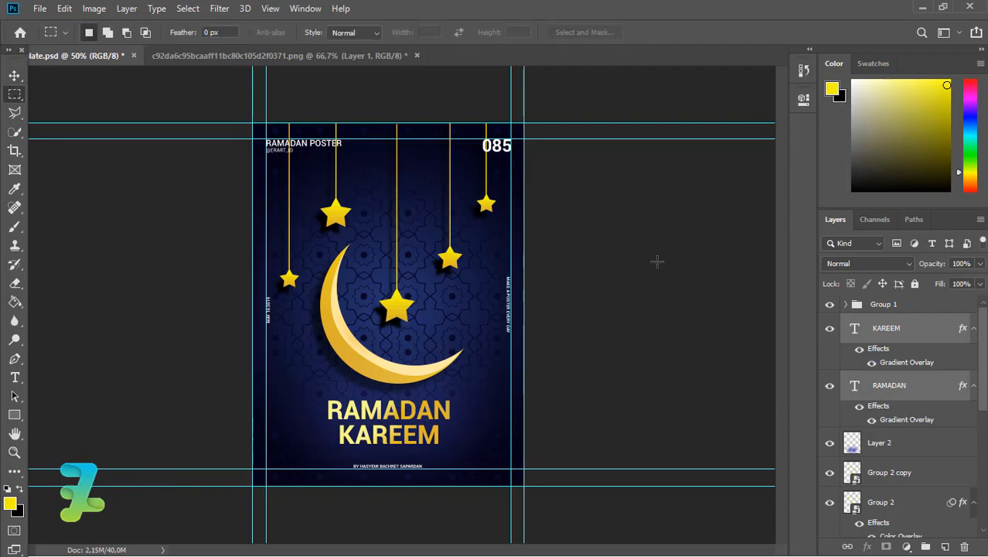